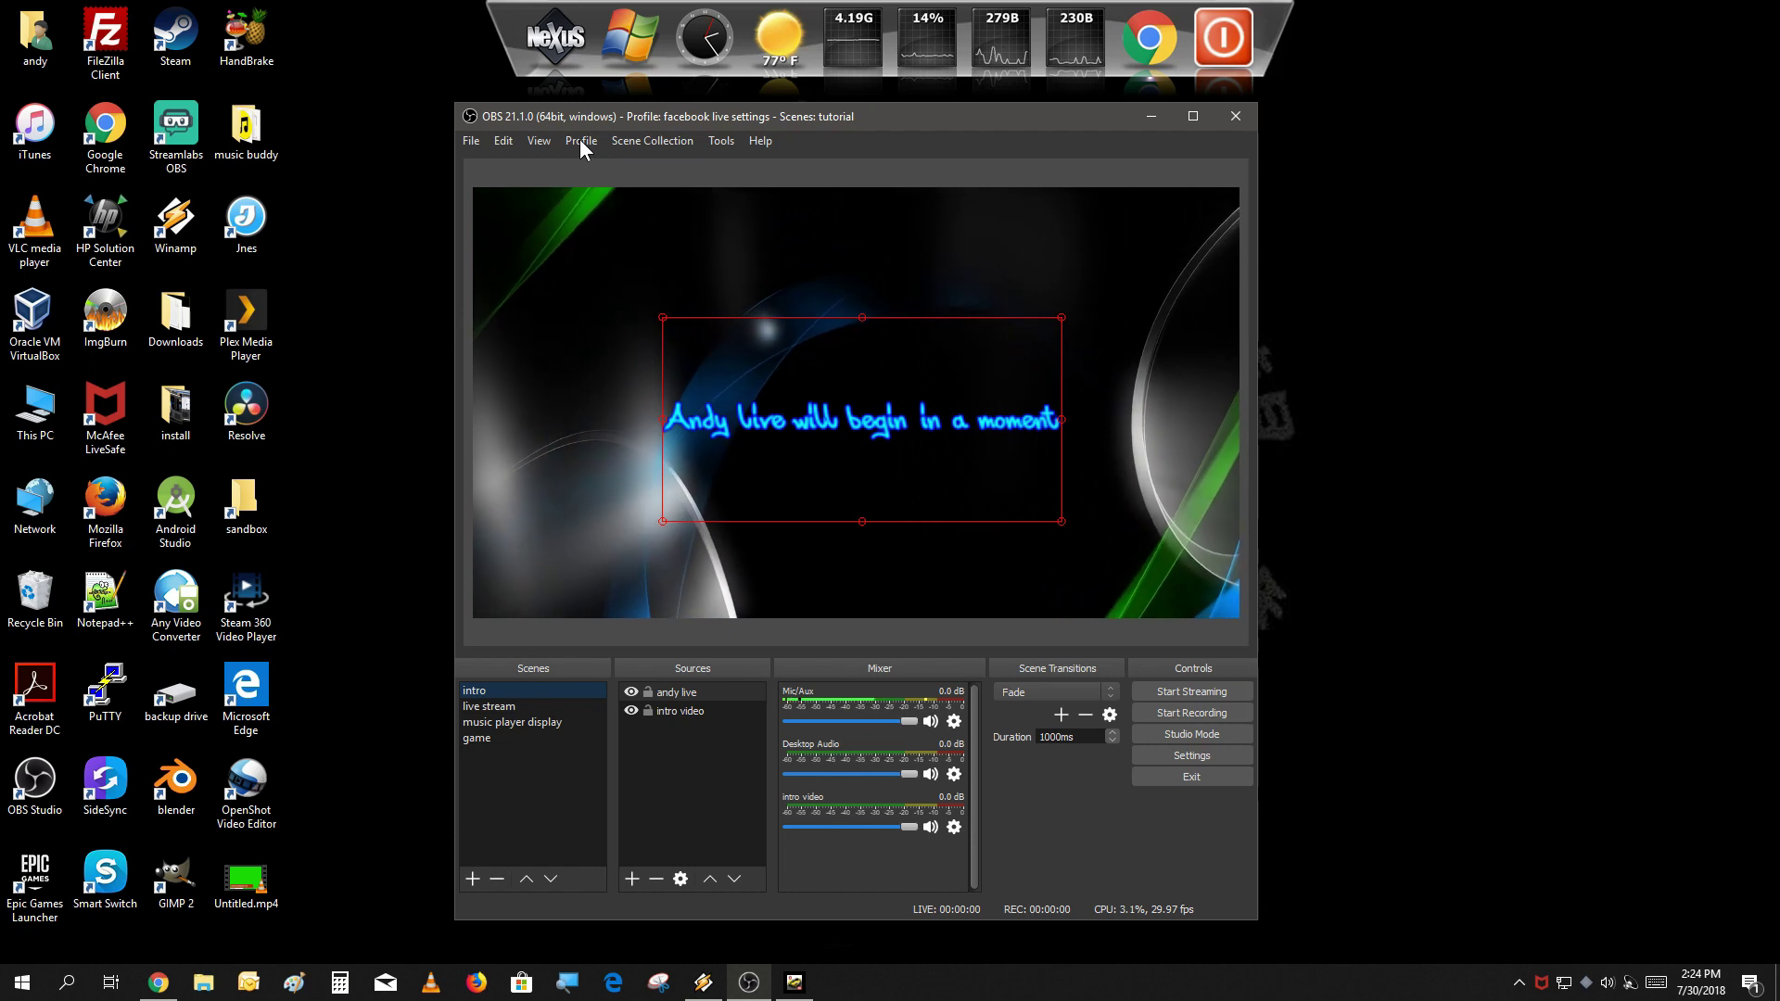
# Create a new profile named "facebook"
pyautogui.click(582, 140)
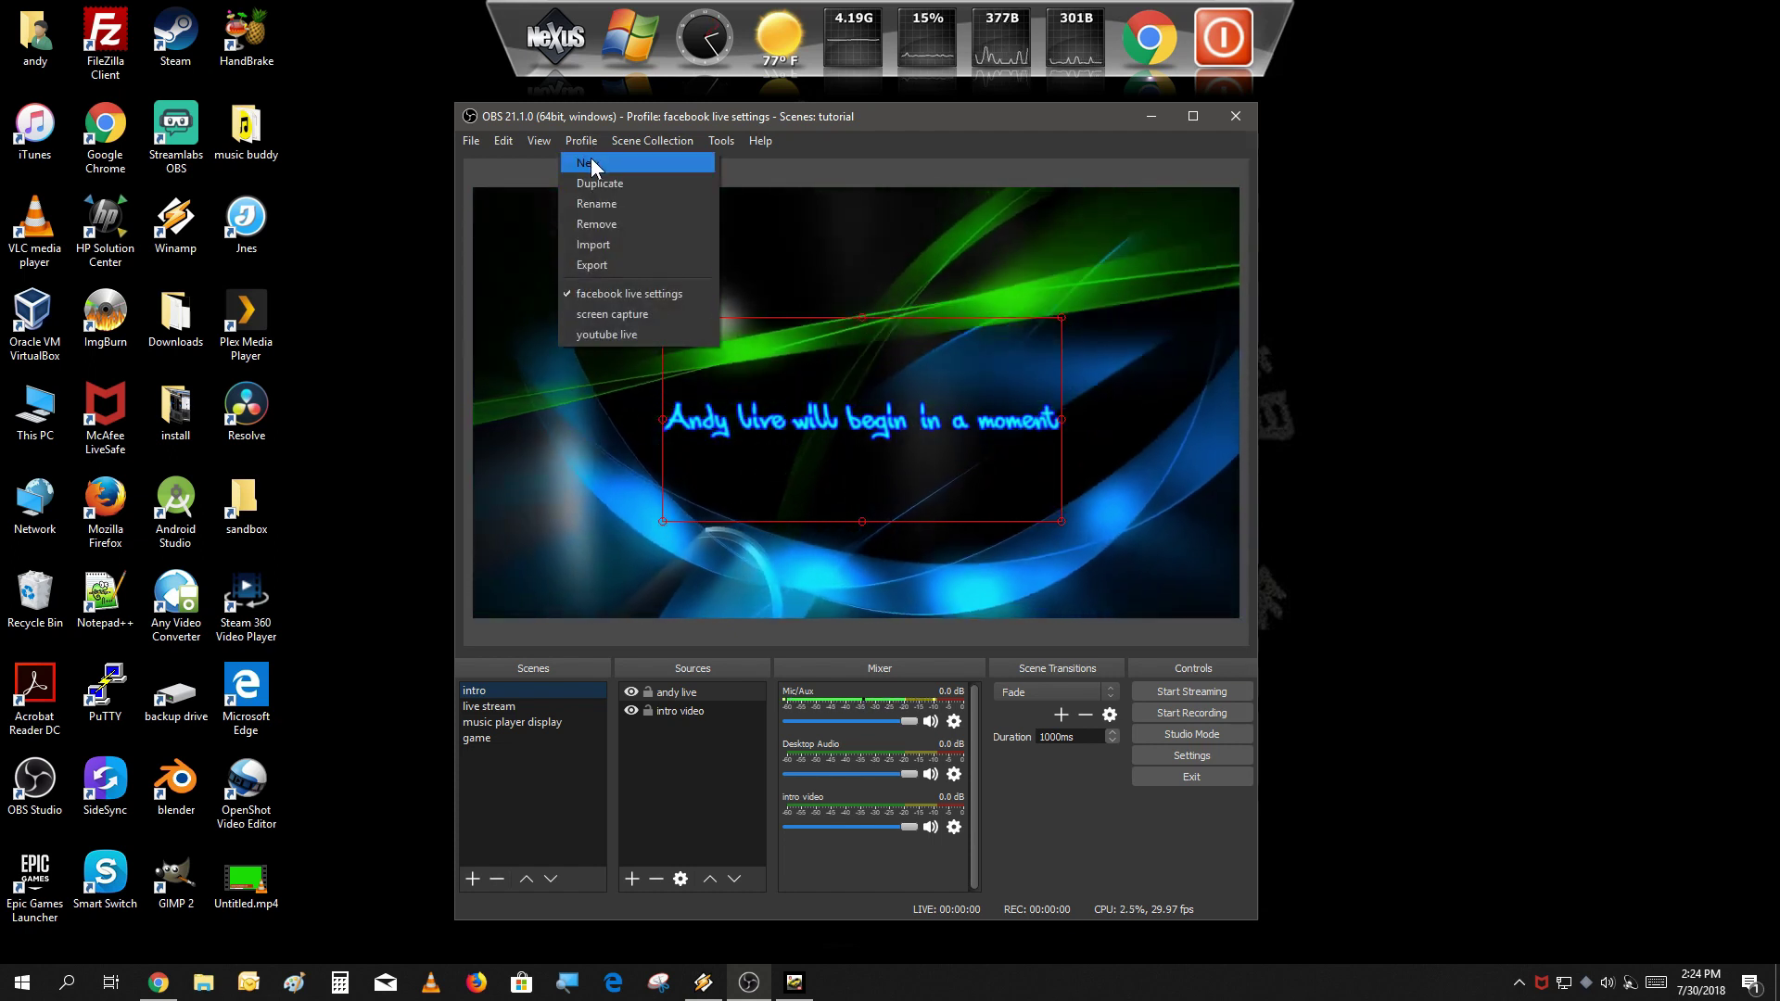
pyautogui.click(591, 163)
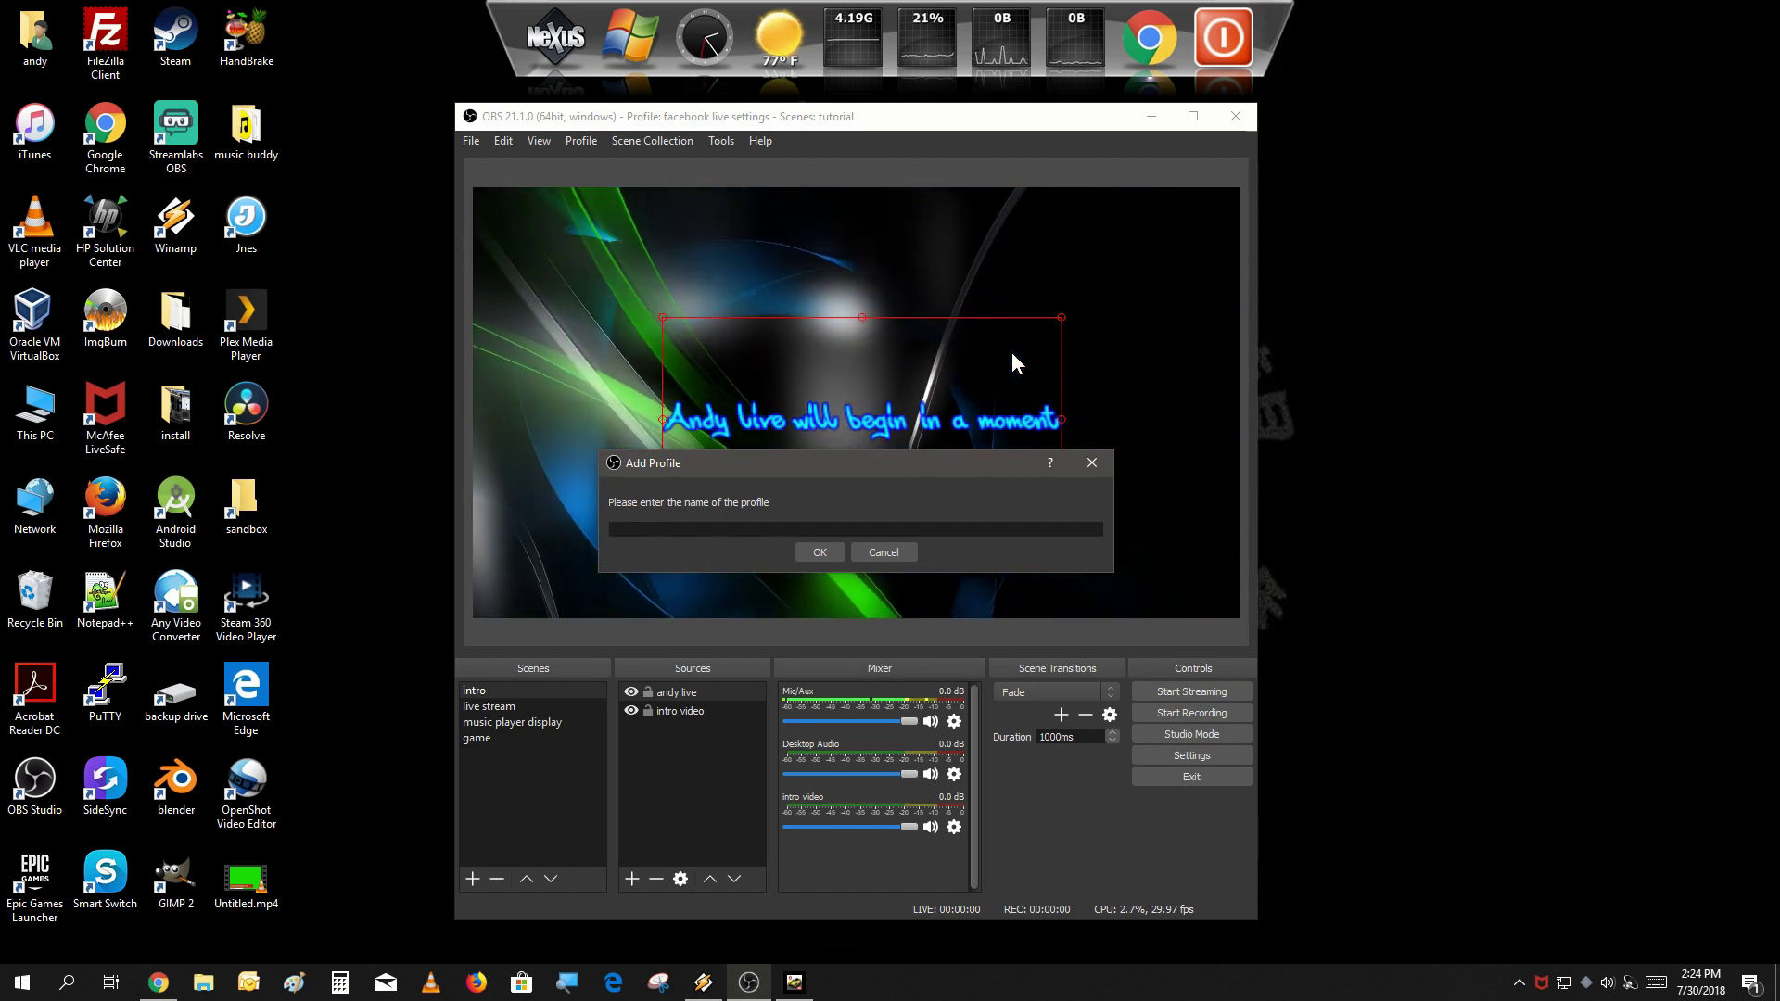
pyautogui.write('fac')
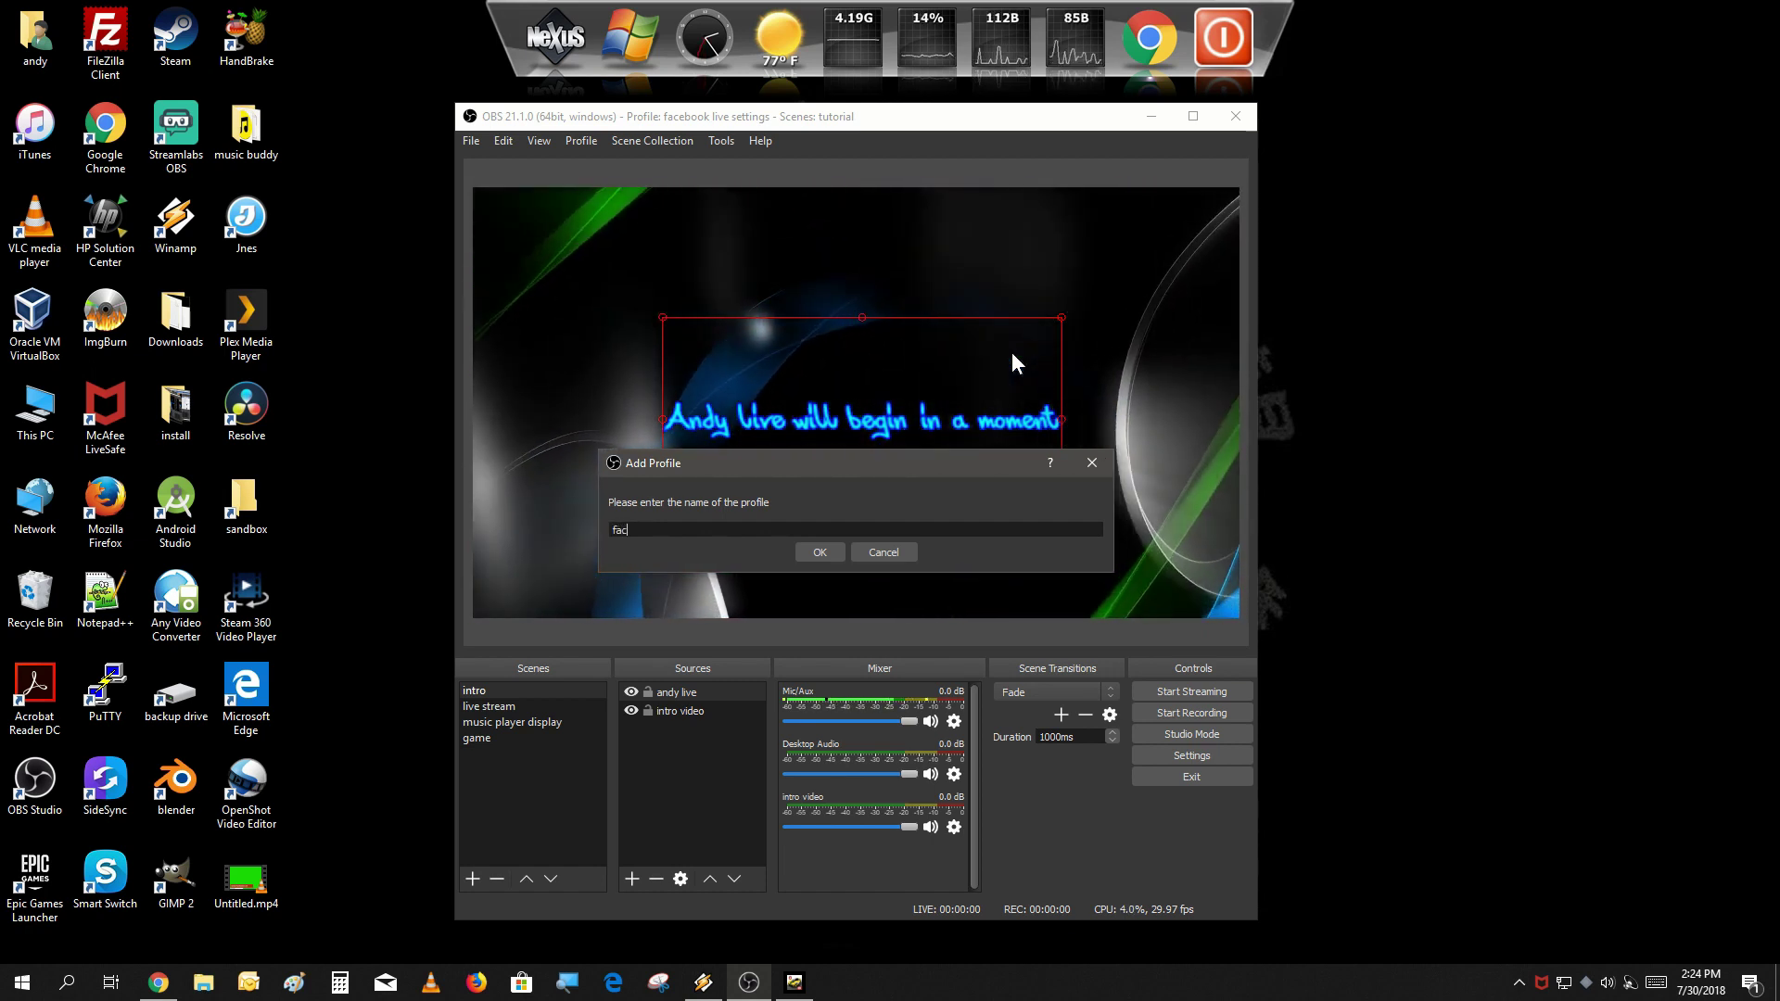
pyautogui.write('ebook')
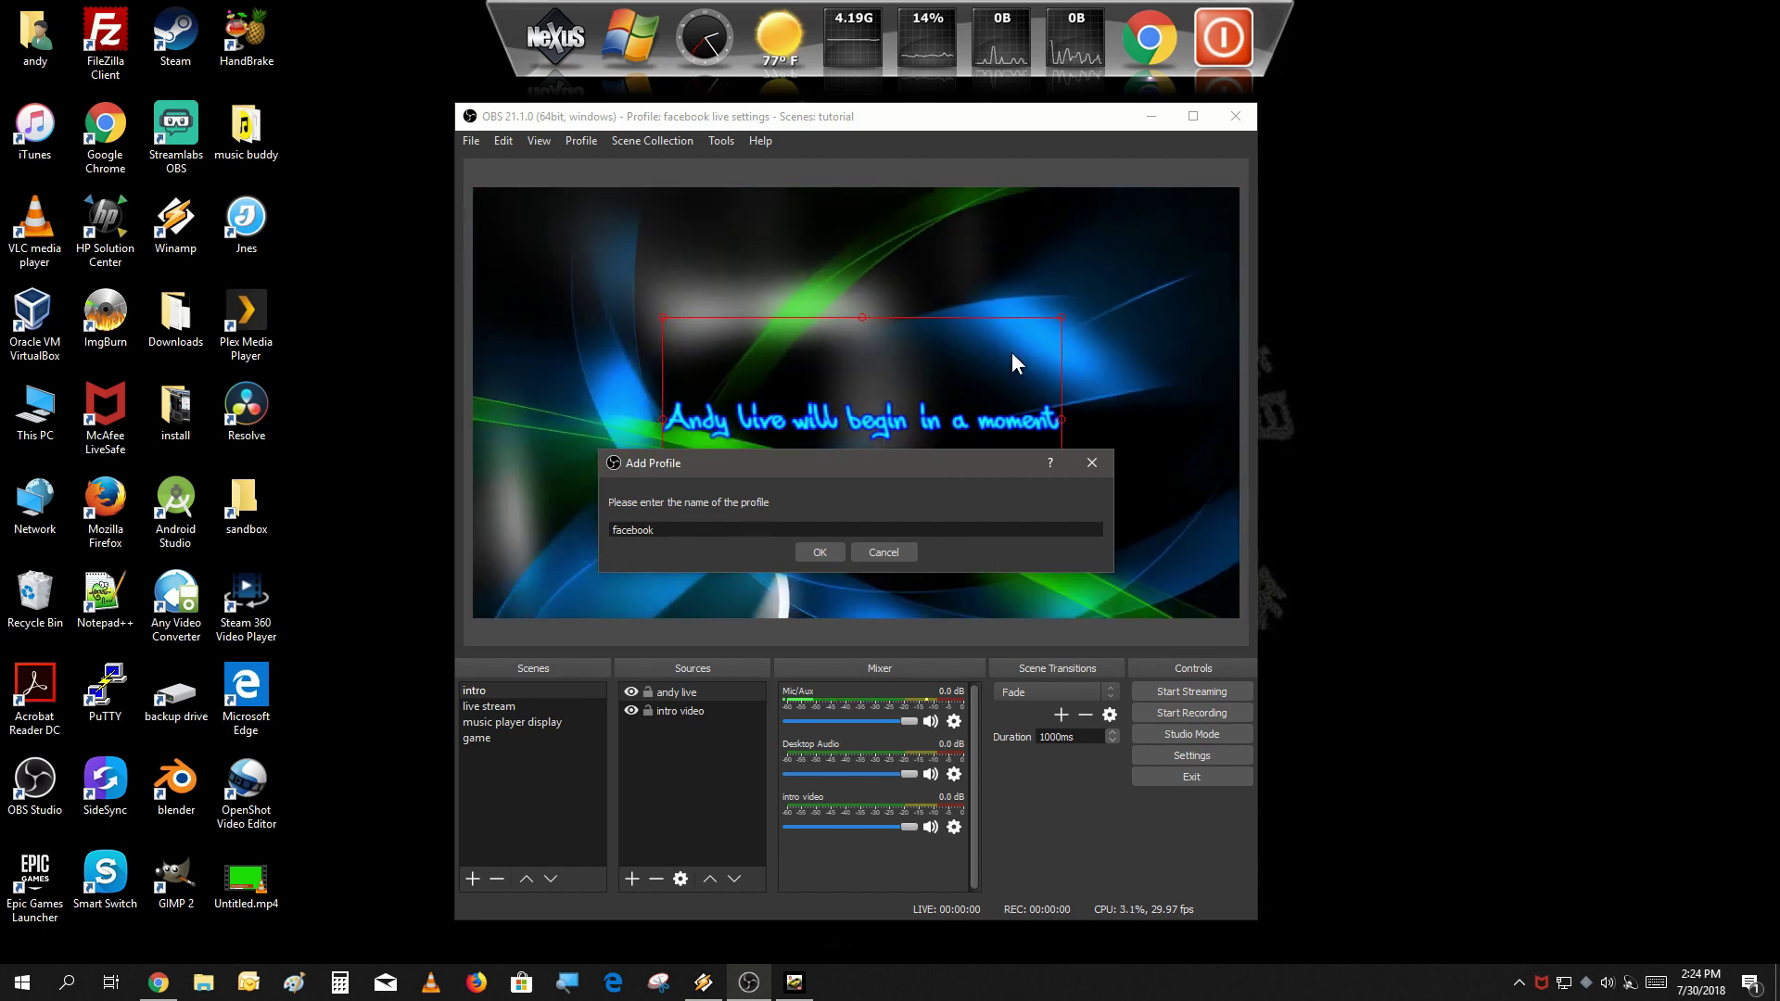
pyautogui.press('Return')
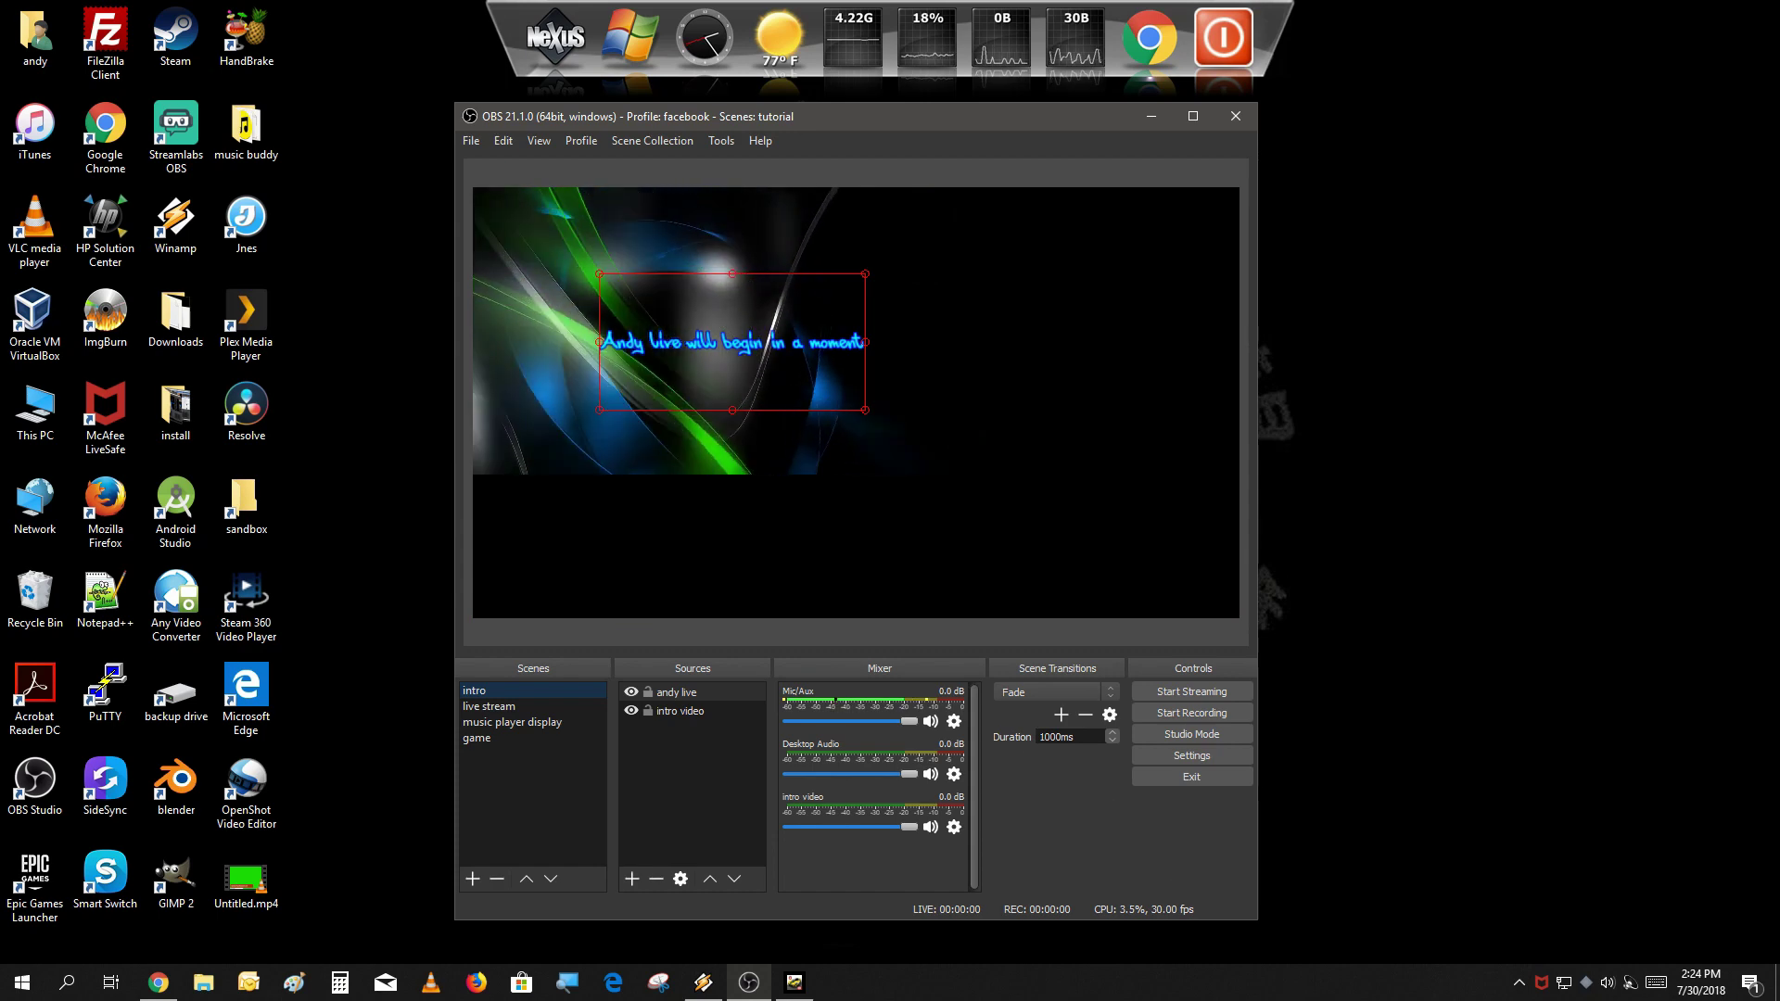
# Set the base canvas resolution to 1280x720 in the video settings and apply the change
pyautogui.click(1243, 765)
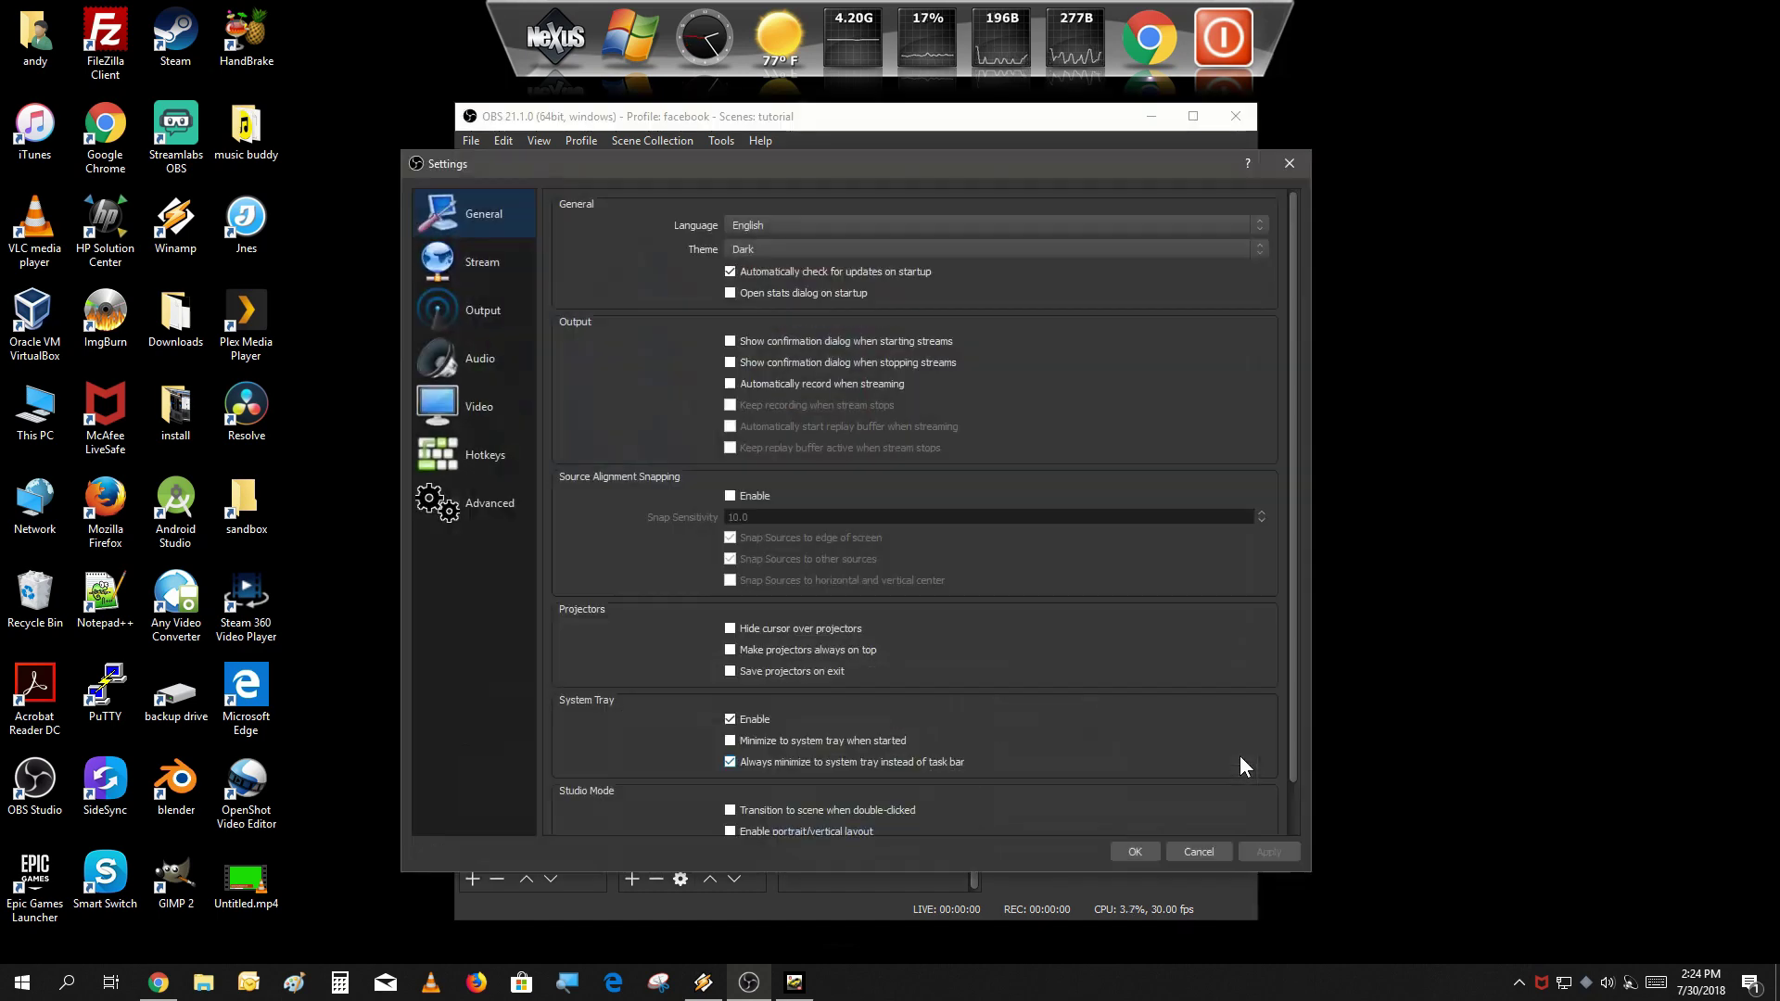
pyautogui.click(491, 422)
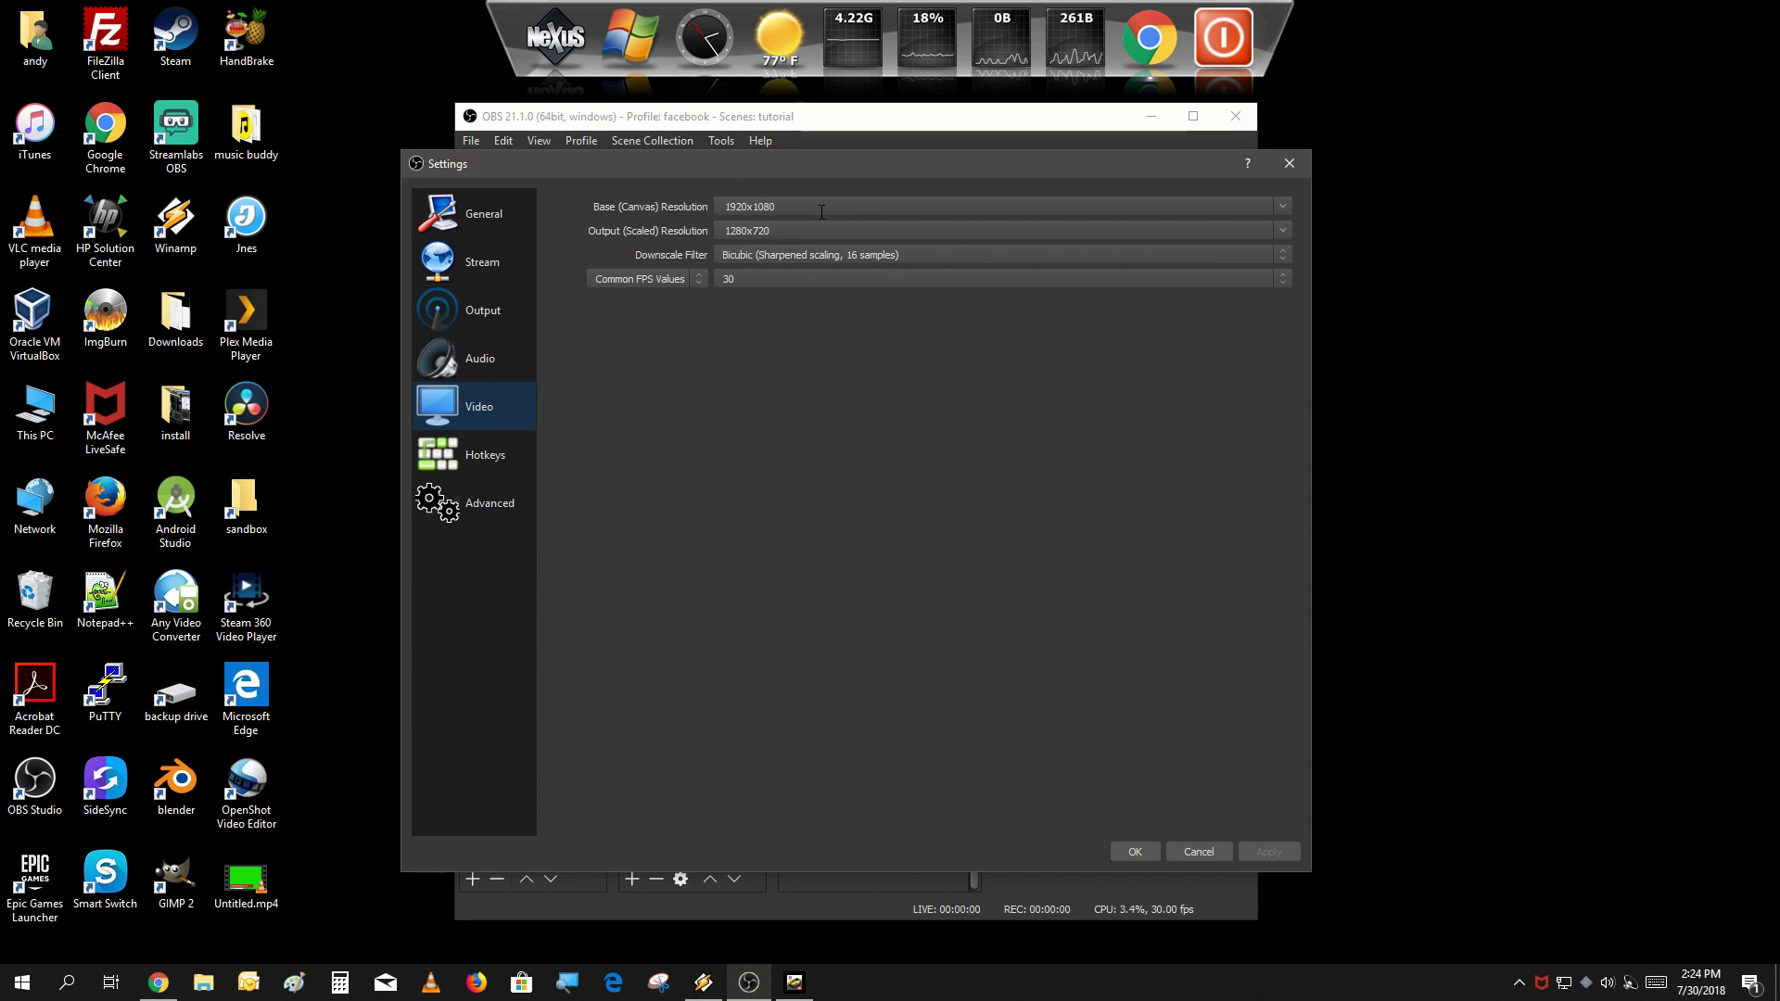
pyautogui.click(1278, 208)
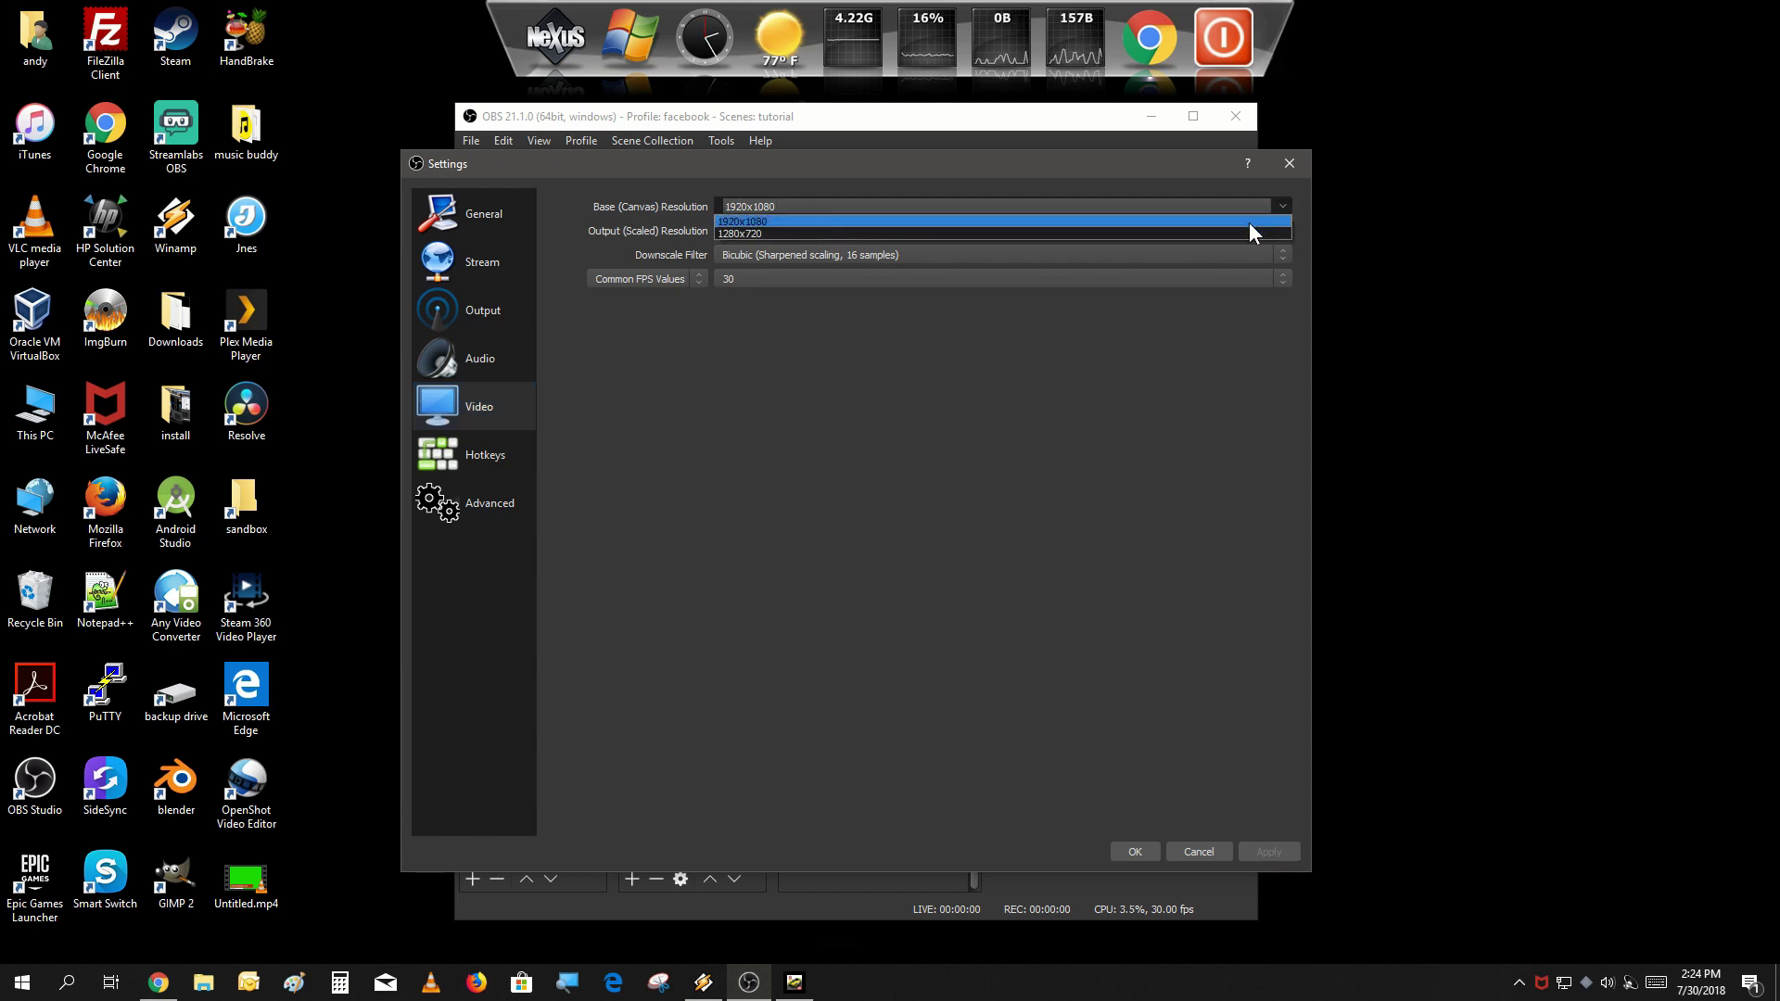
pyautogui.click(1242, 232)
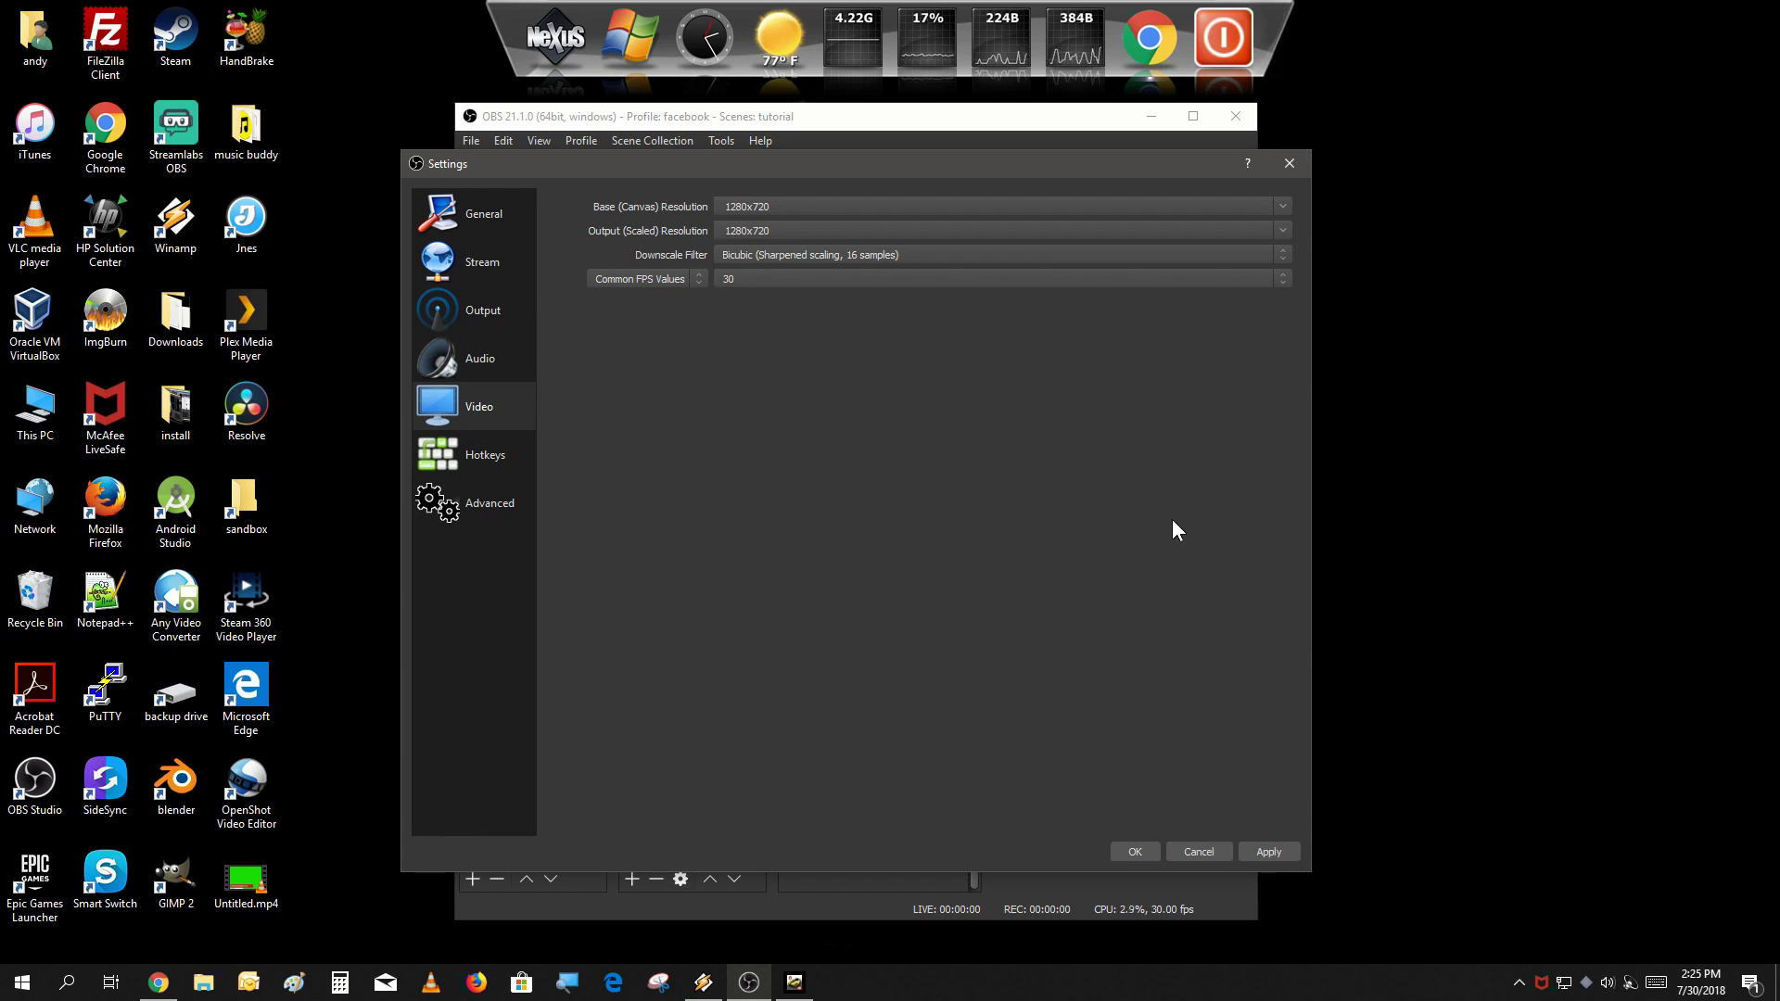
pyautogui.click(1277, 853)
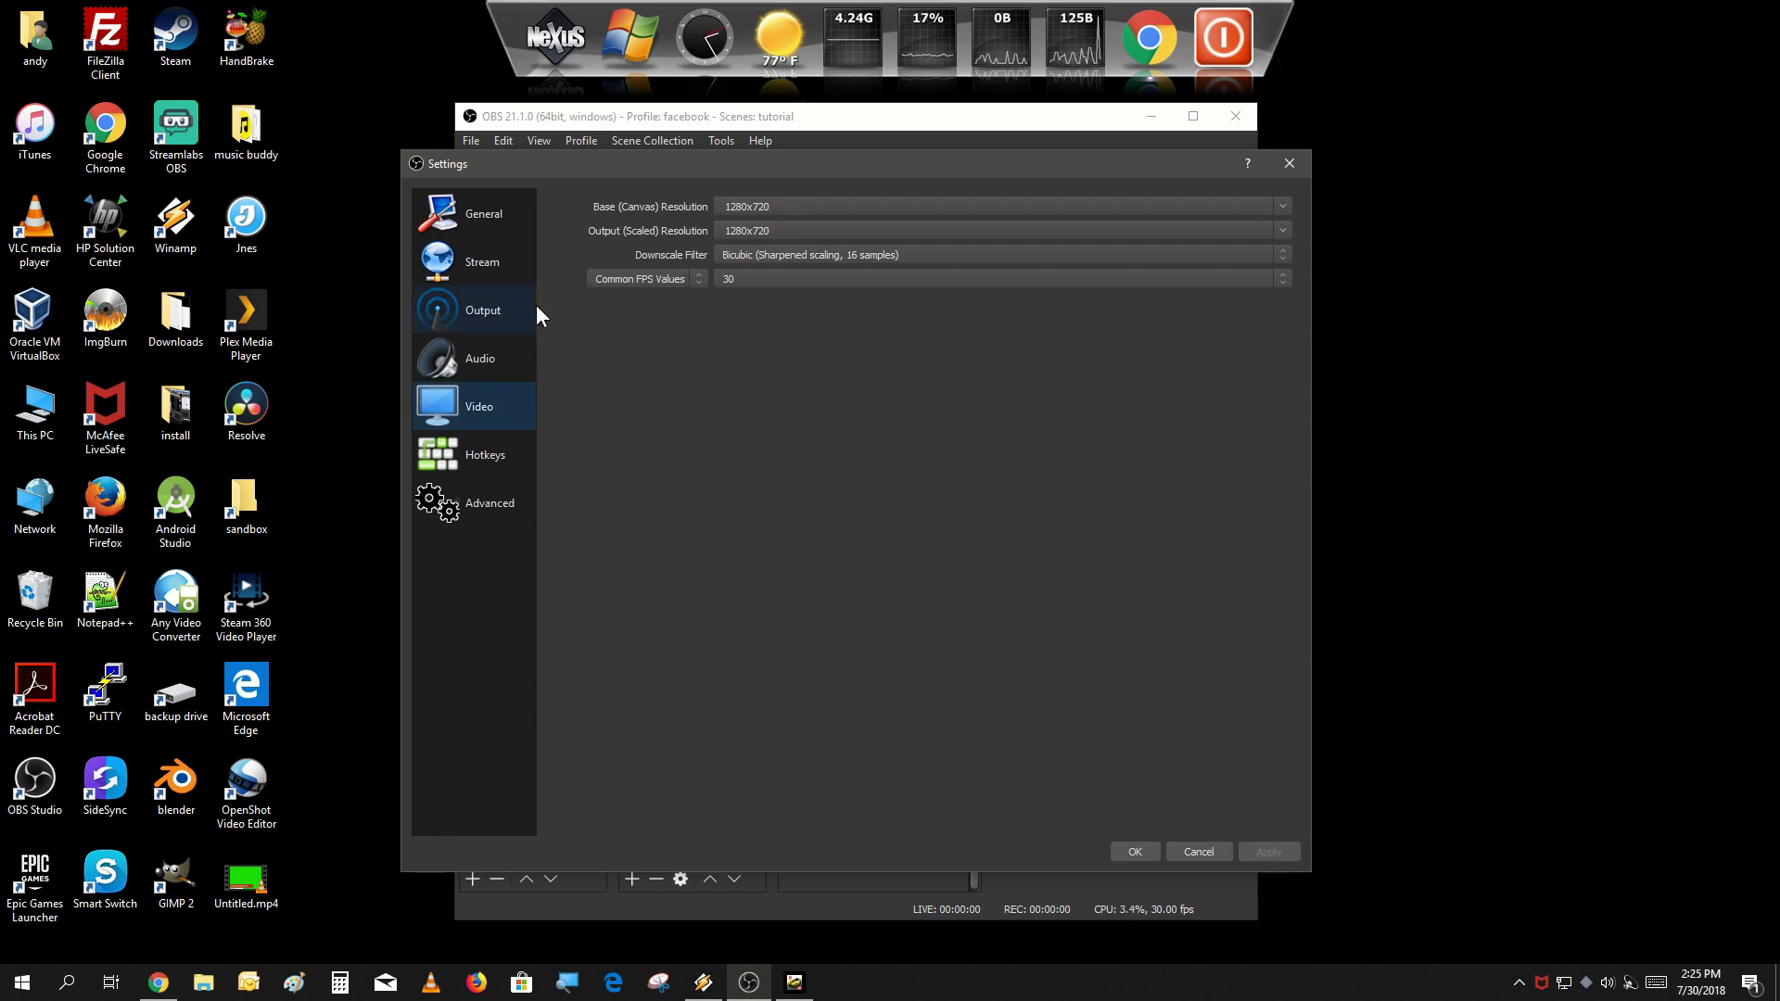
# Switch the output mode to Advanced and set the streaming encoder to NVENC H.264
pyautogui.click(517, 369)
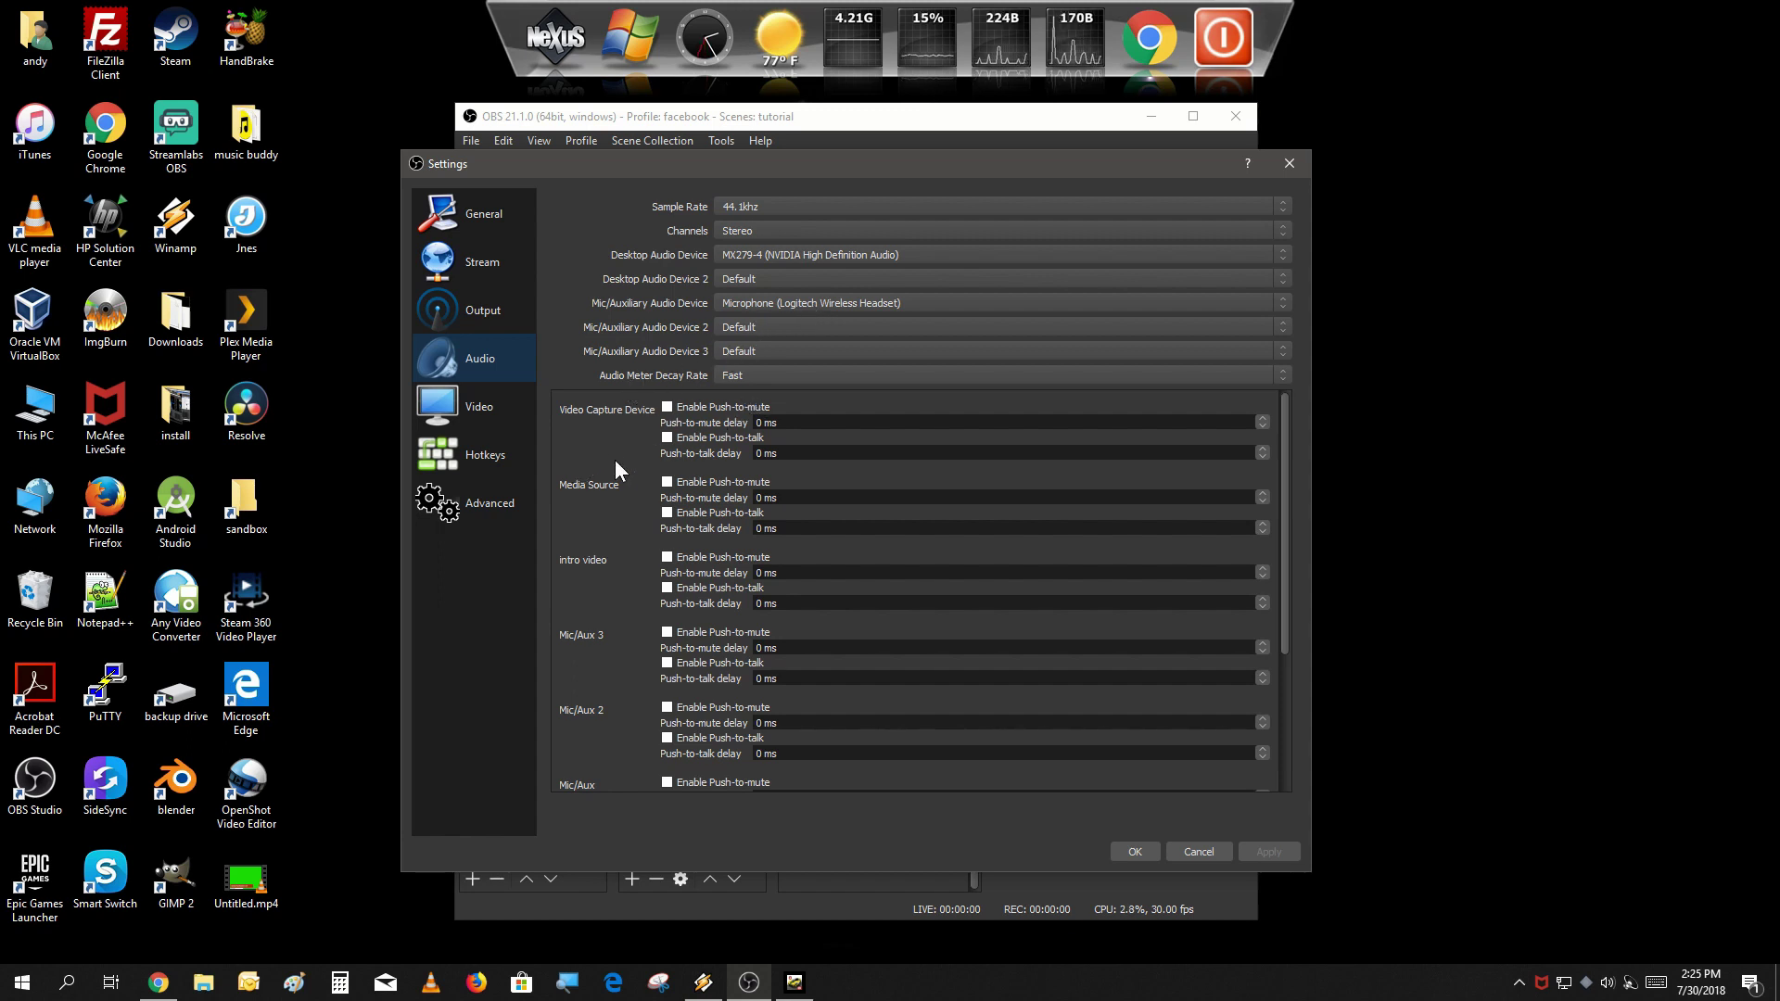
pyautogui.click(499, 324)
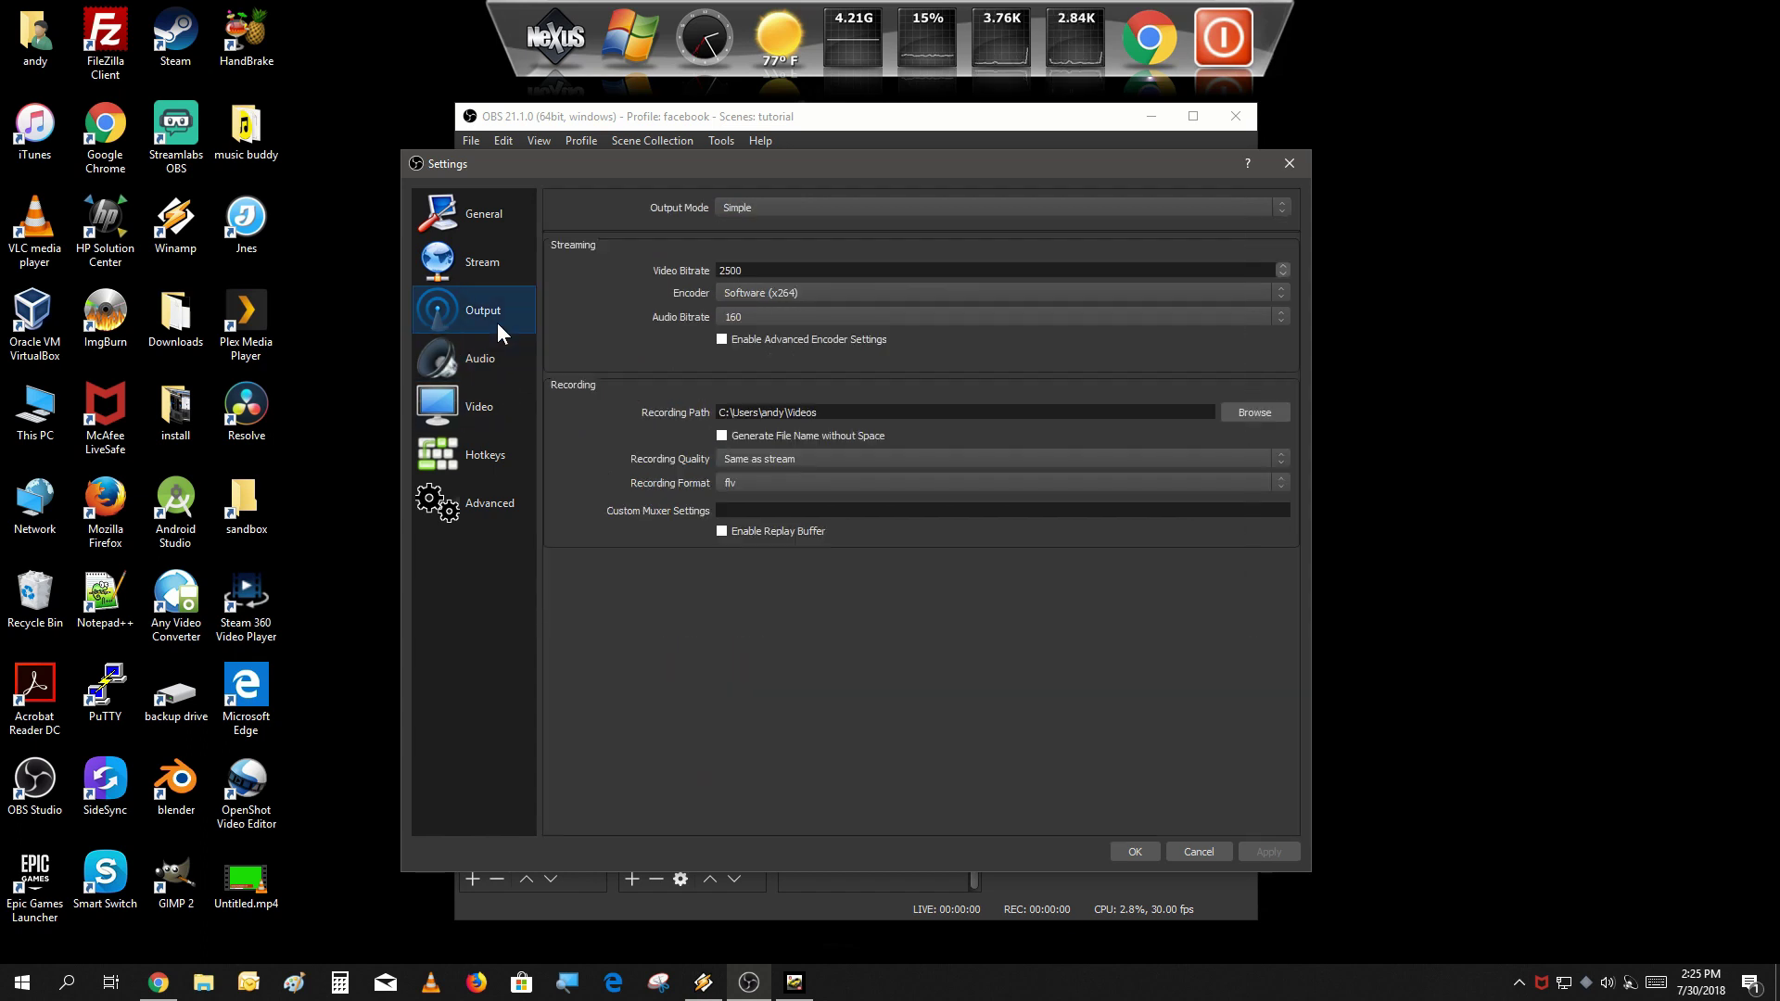
pyautogui.click(868, 209)
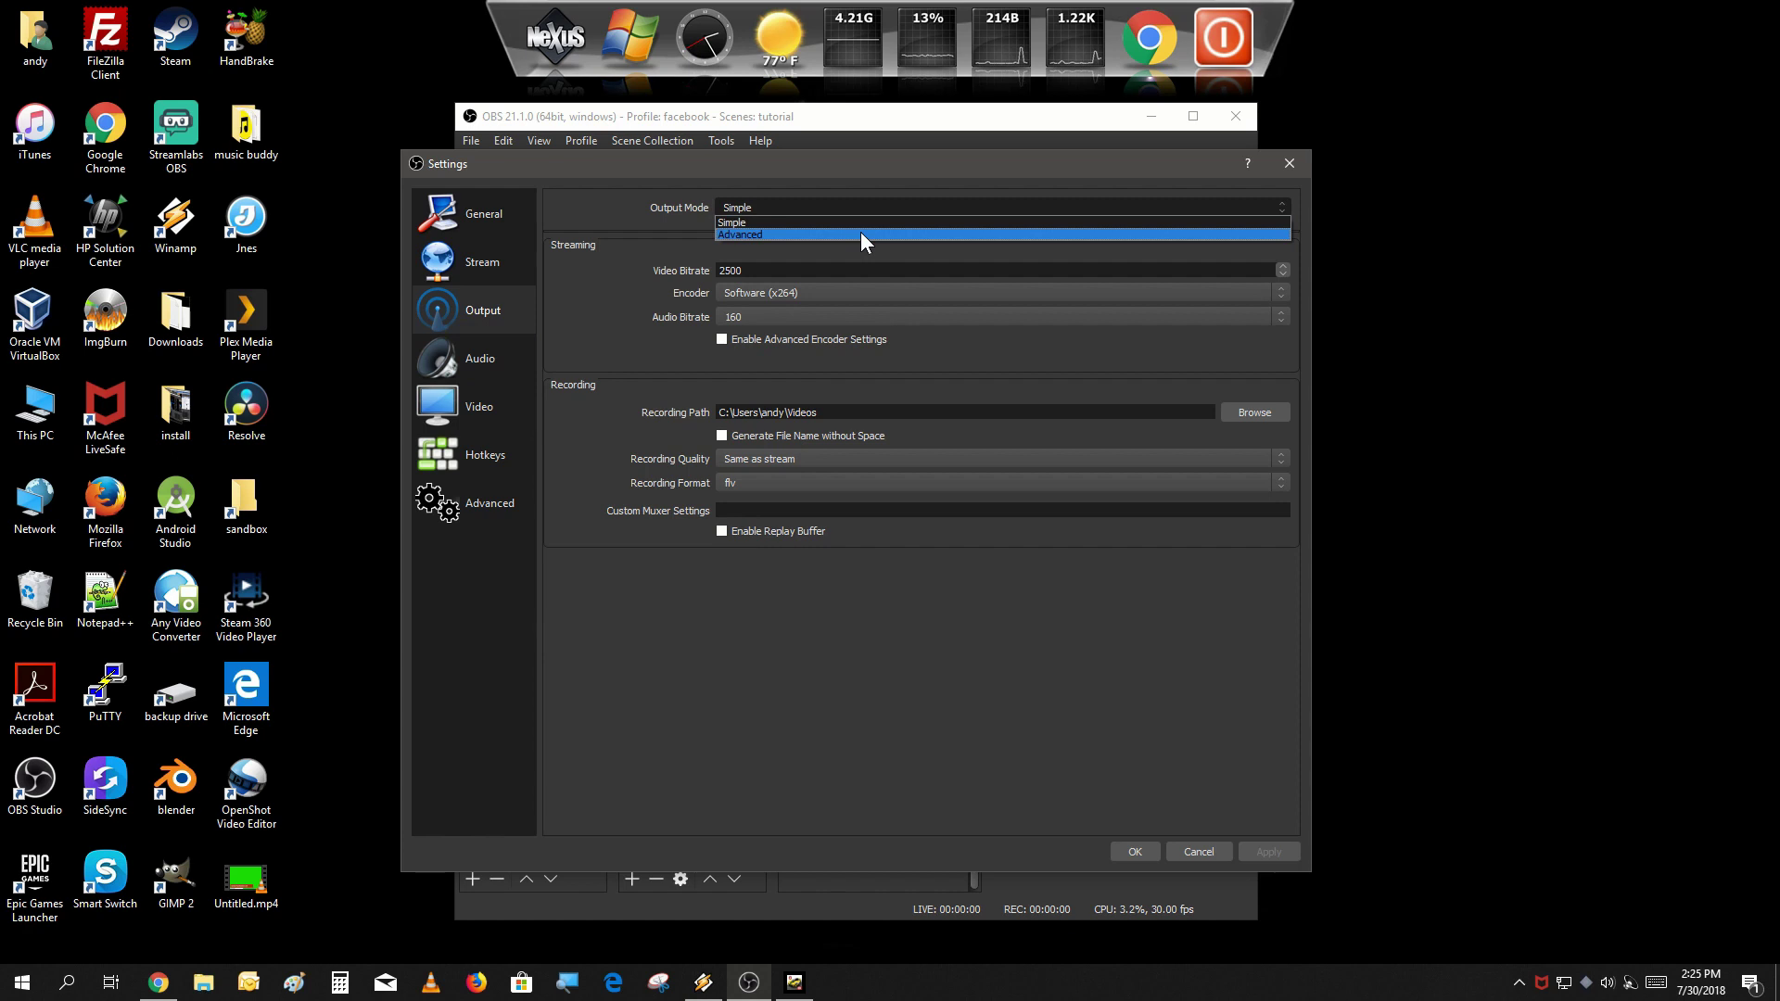
pyautogui.click(861, 234)
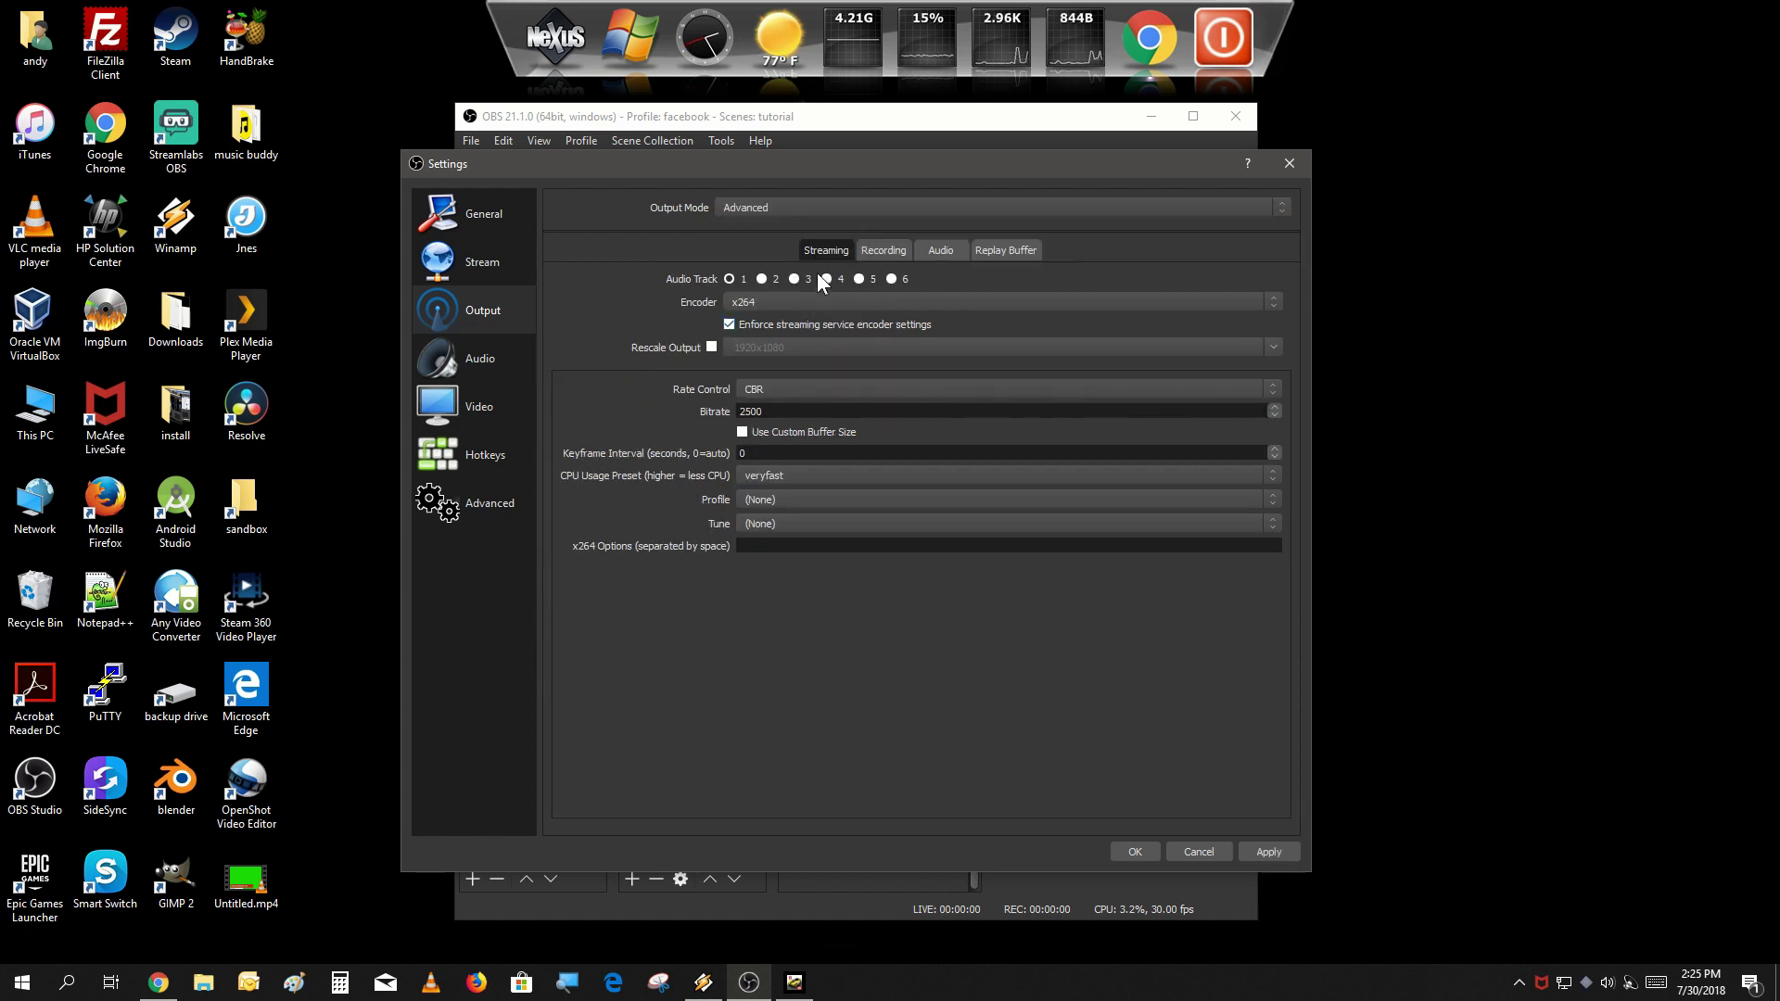
pyautogui.click(769, 302)
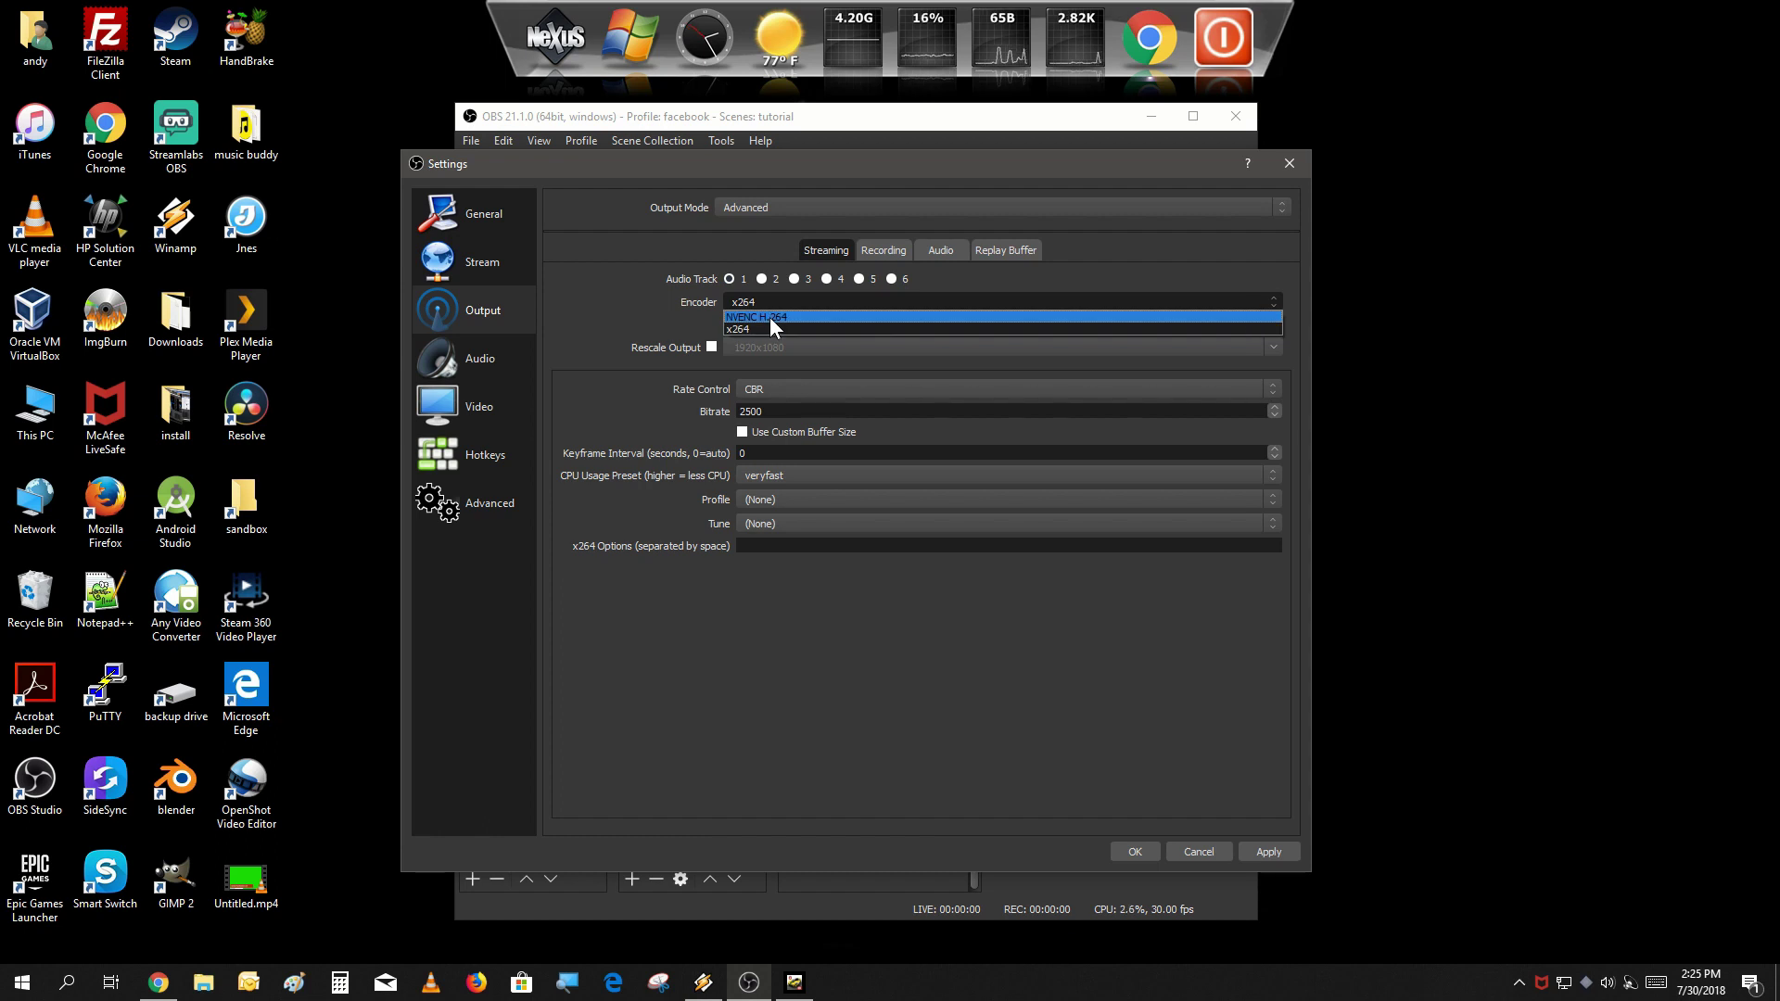
pyautogui.click(770, 317)
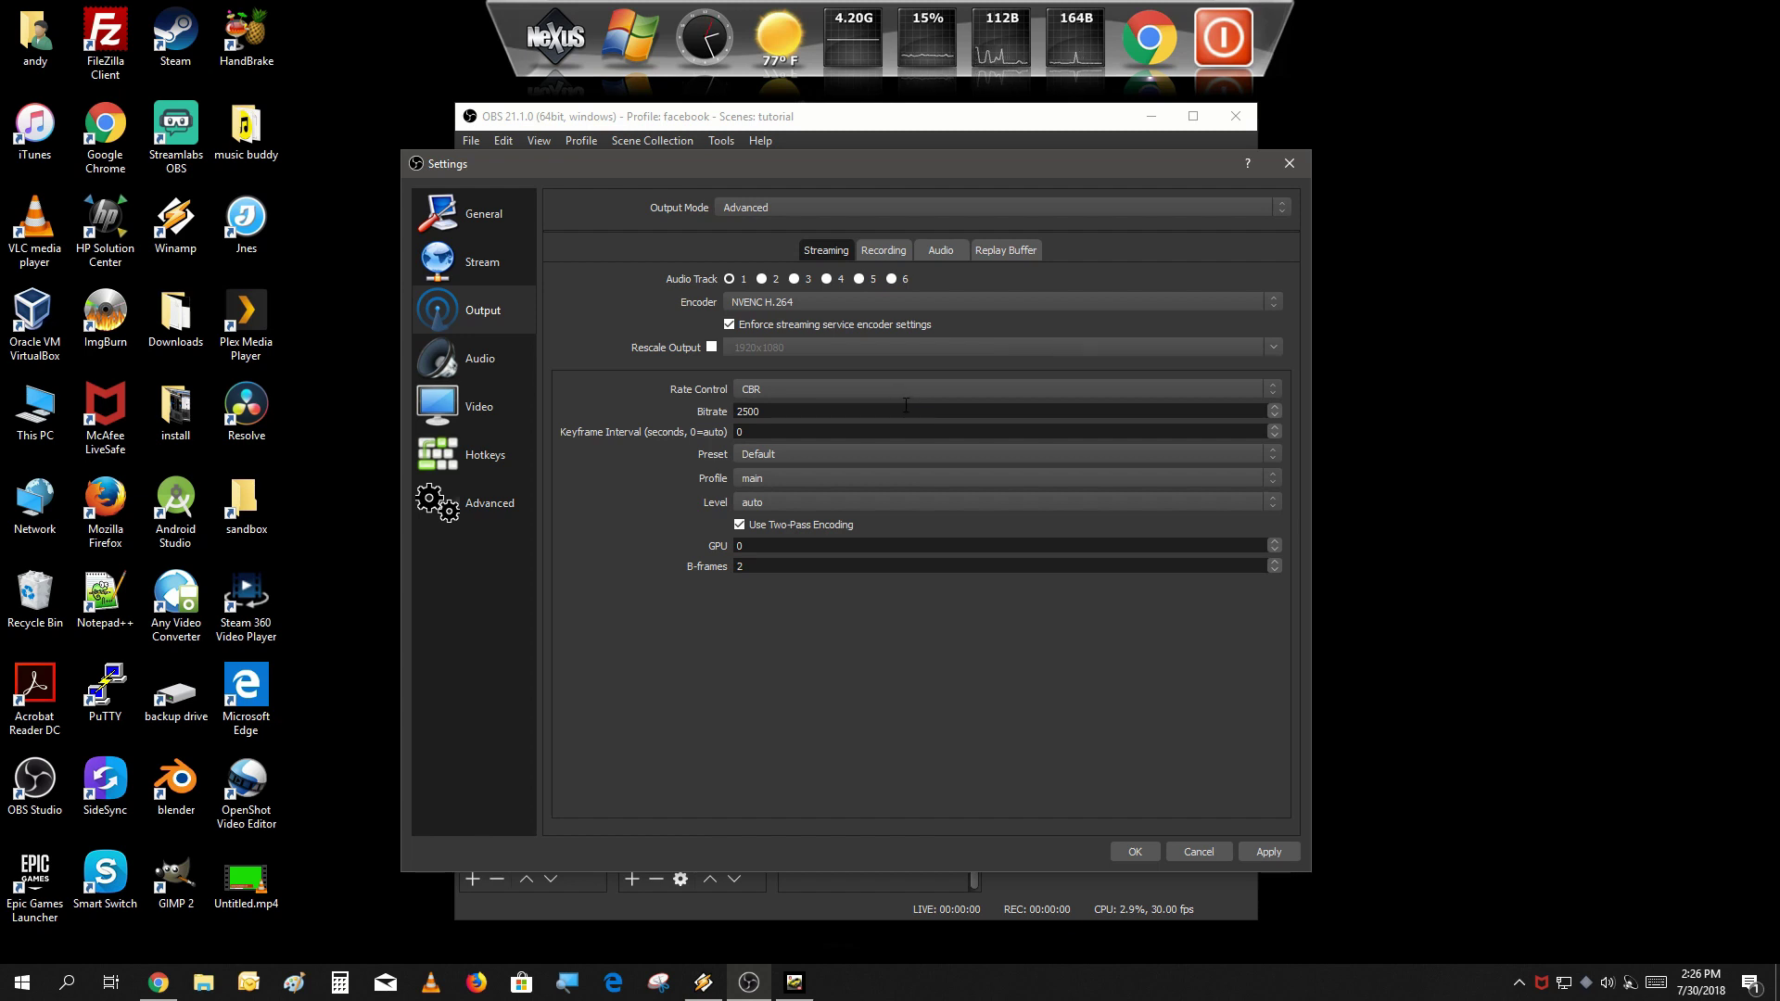
# Set the streaming rate control to VBR with a bitrate of 4000 and apply the output settings
pyautogui.click(854, 388)
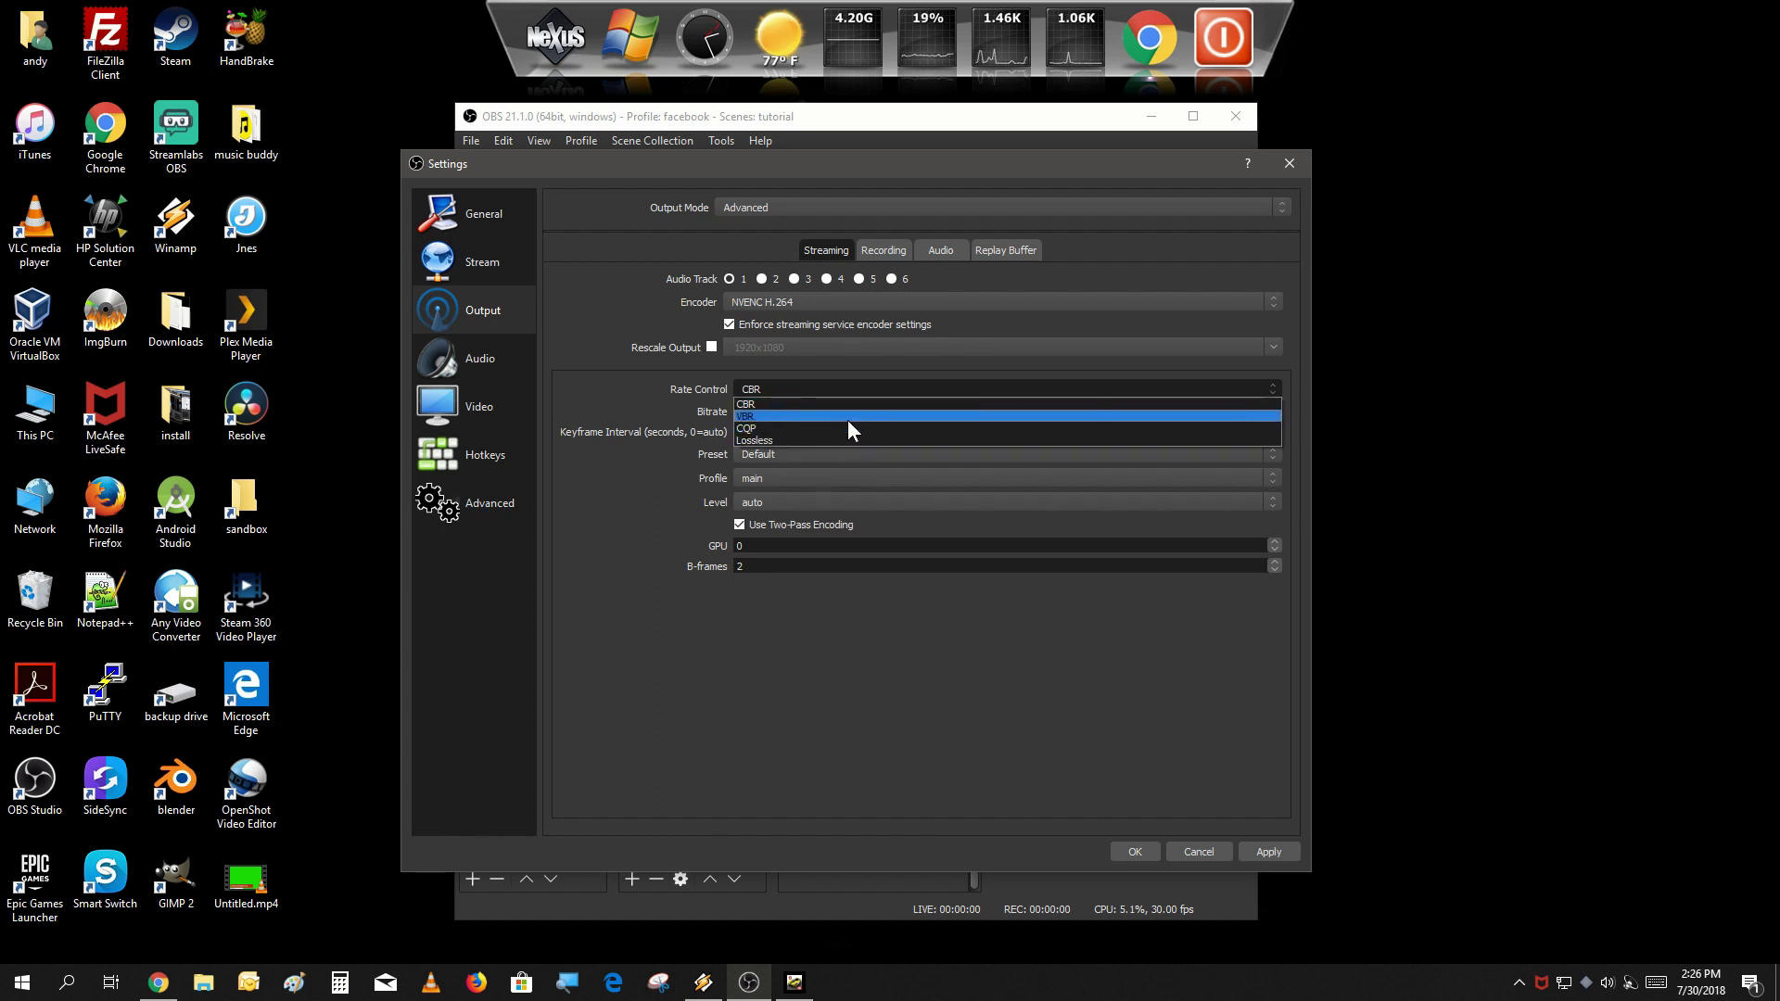
pyautogui.click(851, 415)
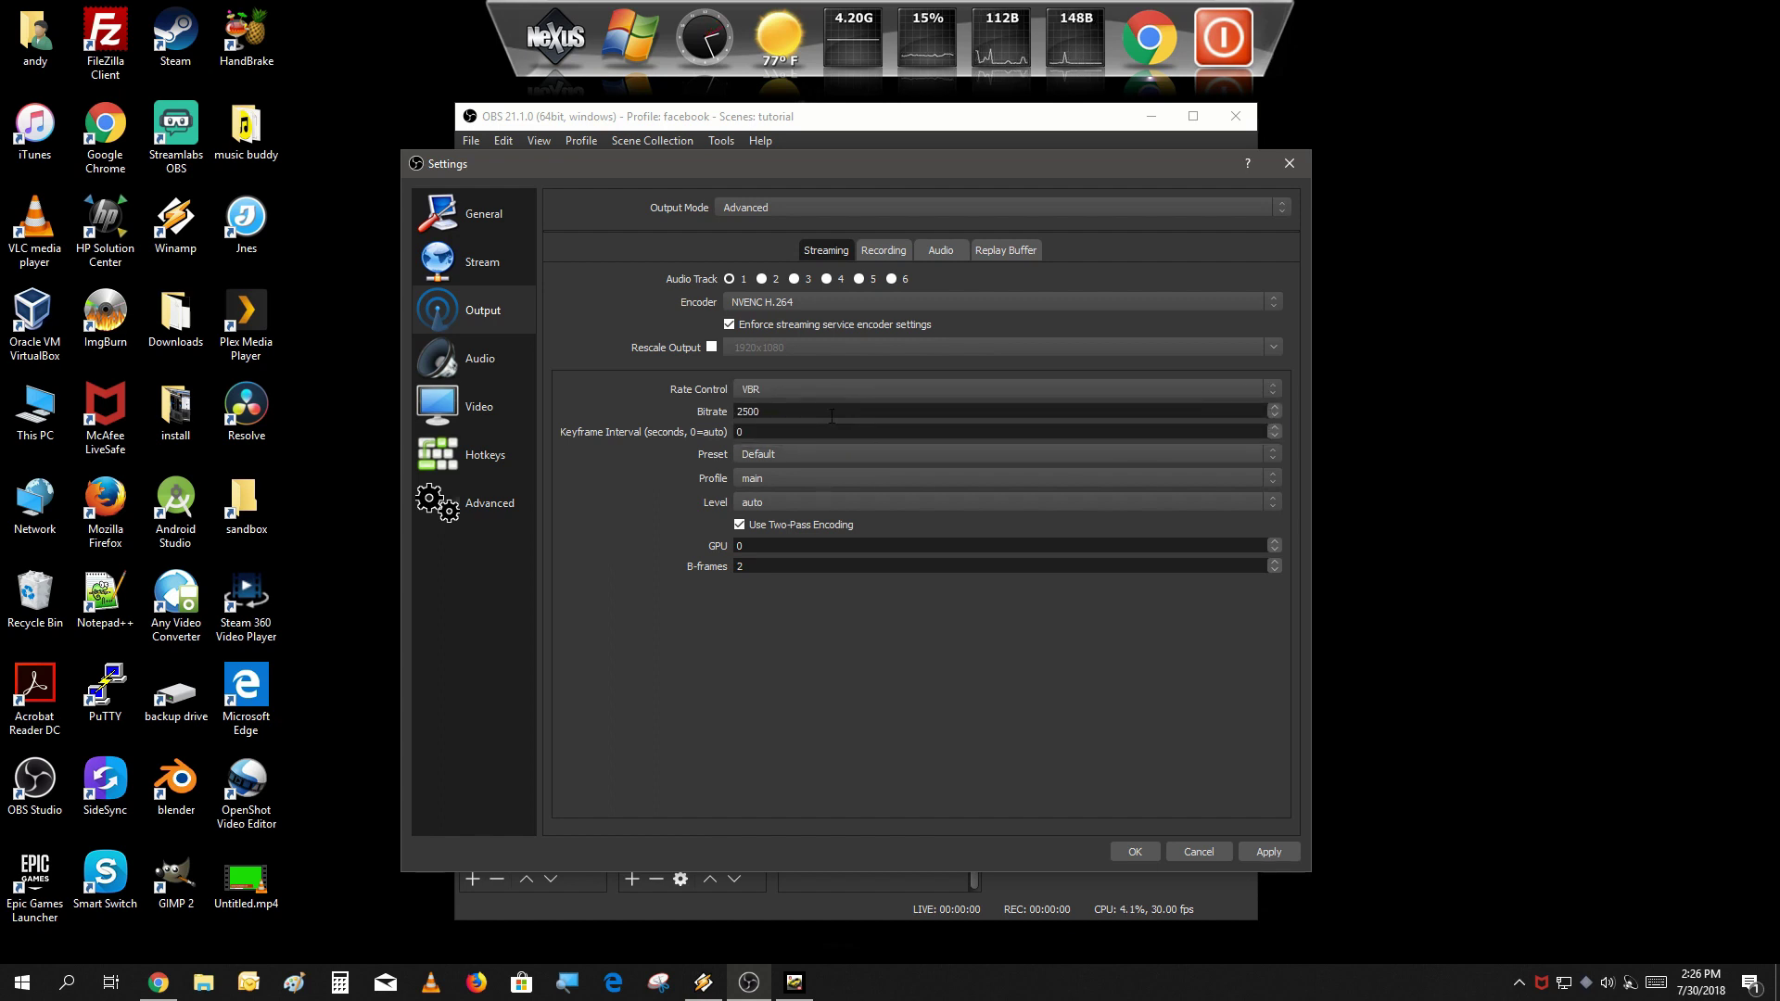
pyautogui.moveTo(831, 413); pyautogui.dragTo(723, 413)
pyautogui.write('4000')
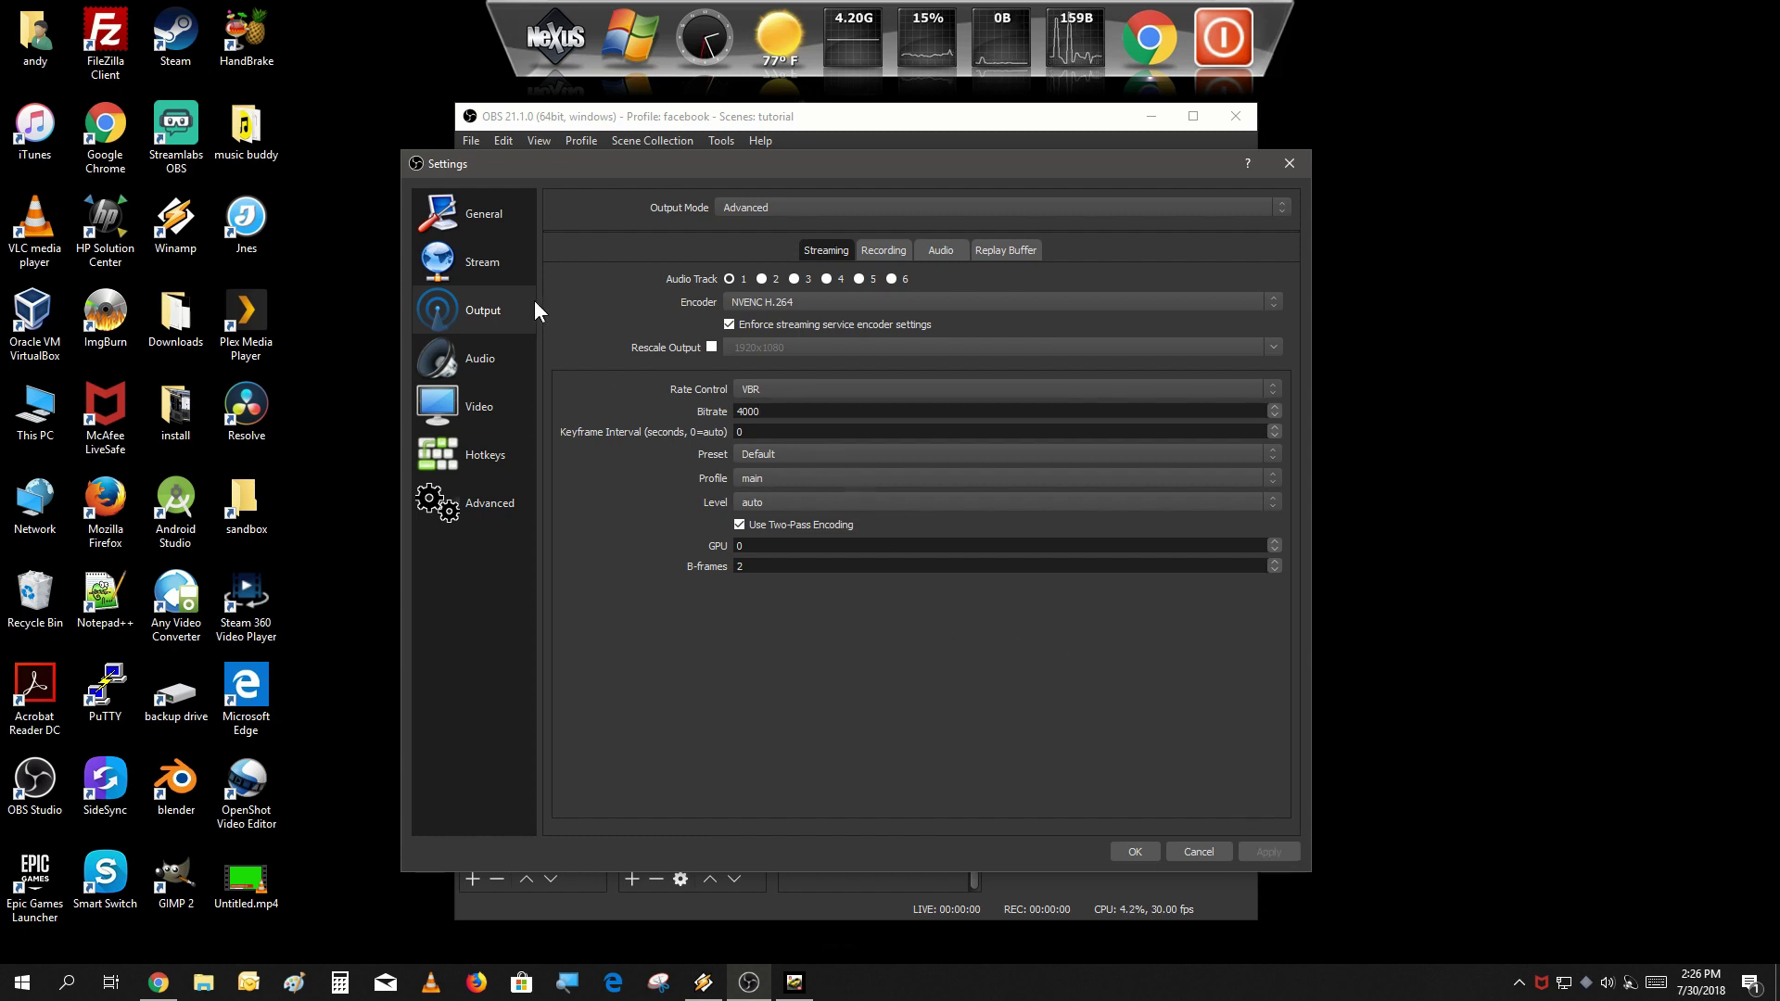
# Set the streaming service to Facebook Live in the stream settings
pyautogui.click(502, 275)
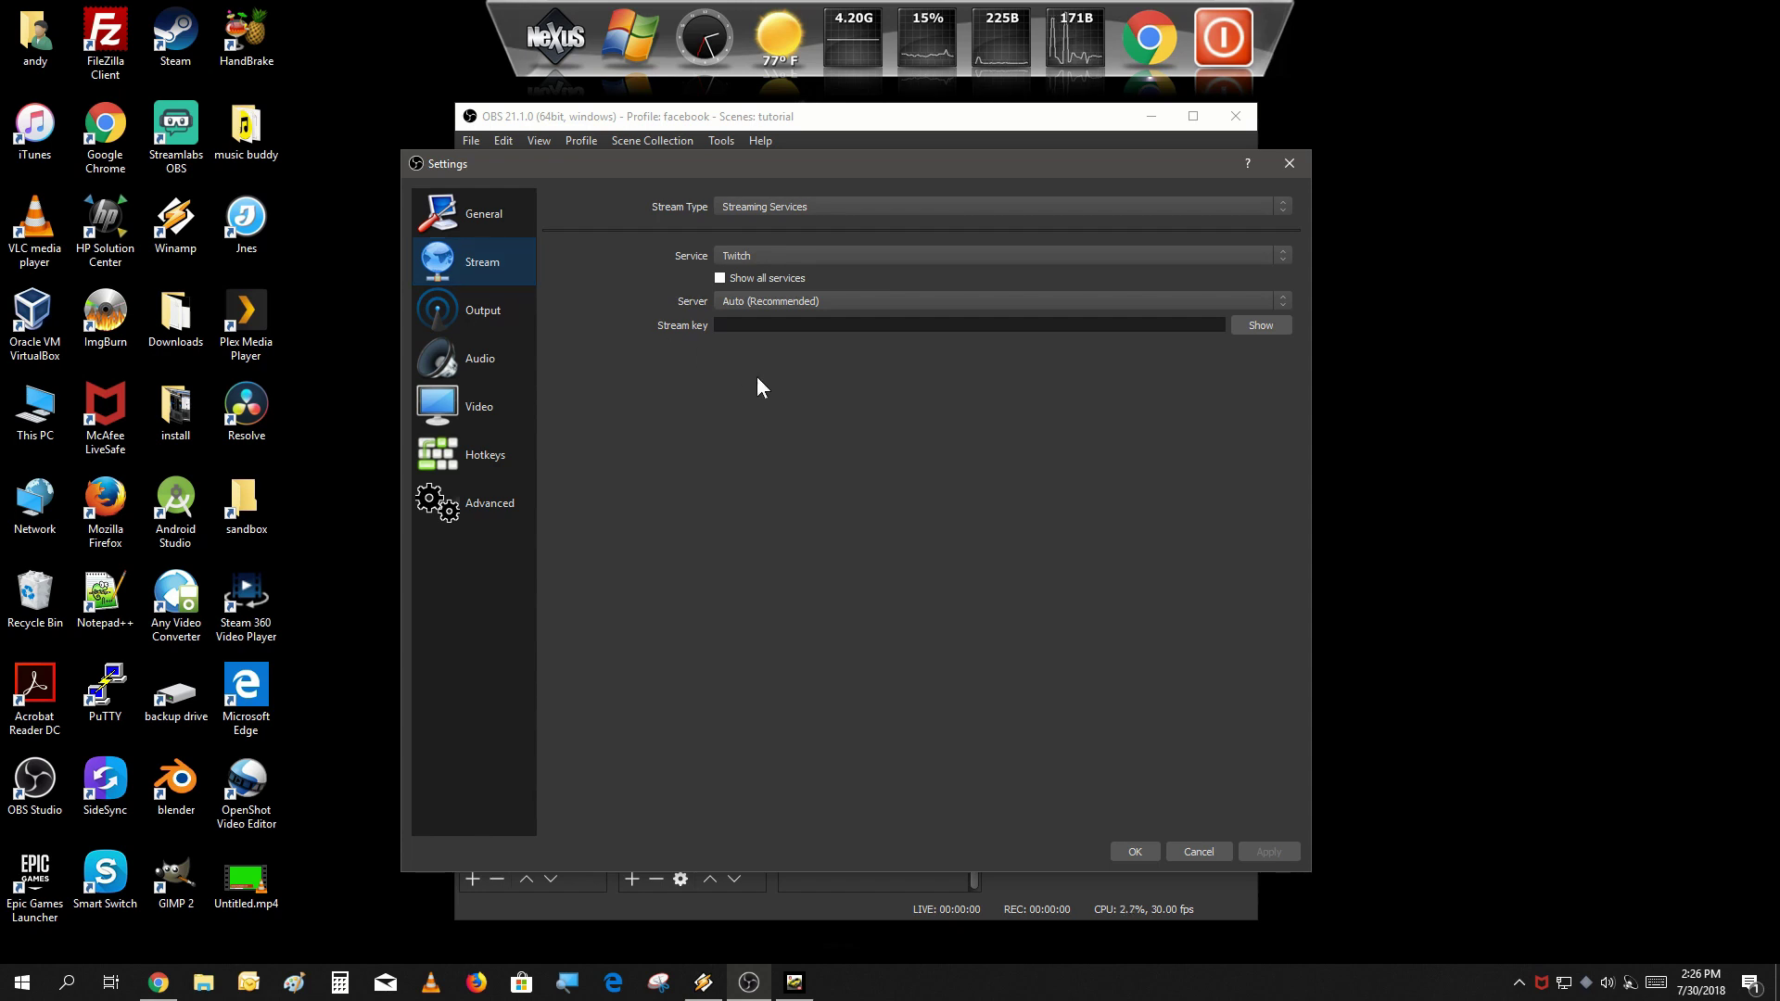
pyautogui.click(796, 256)
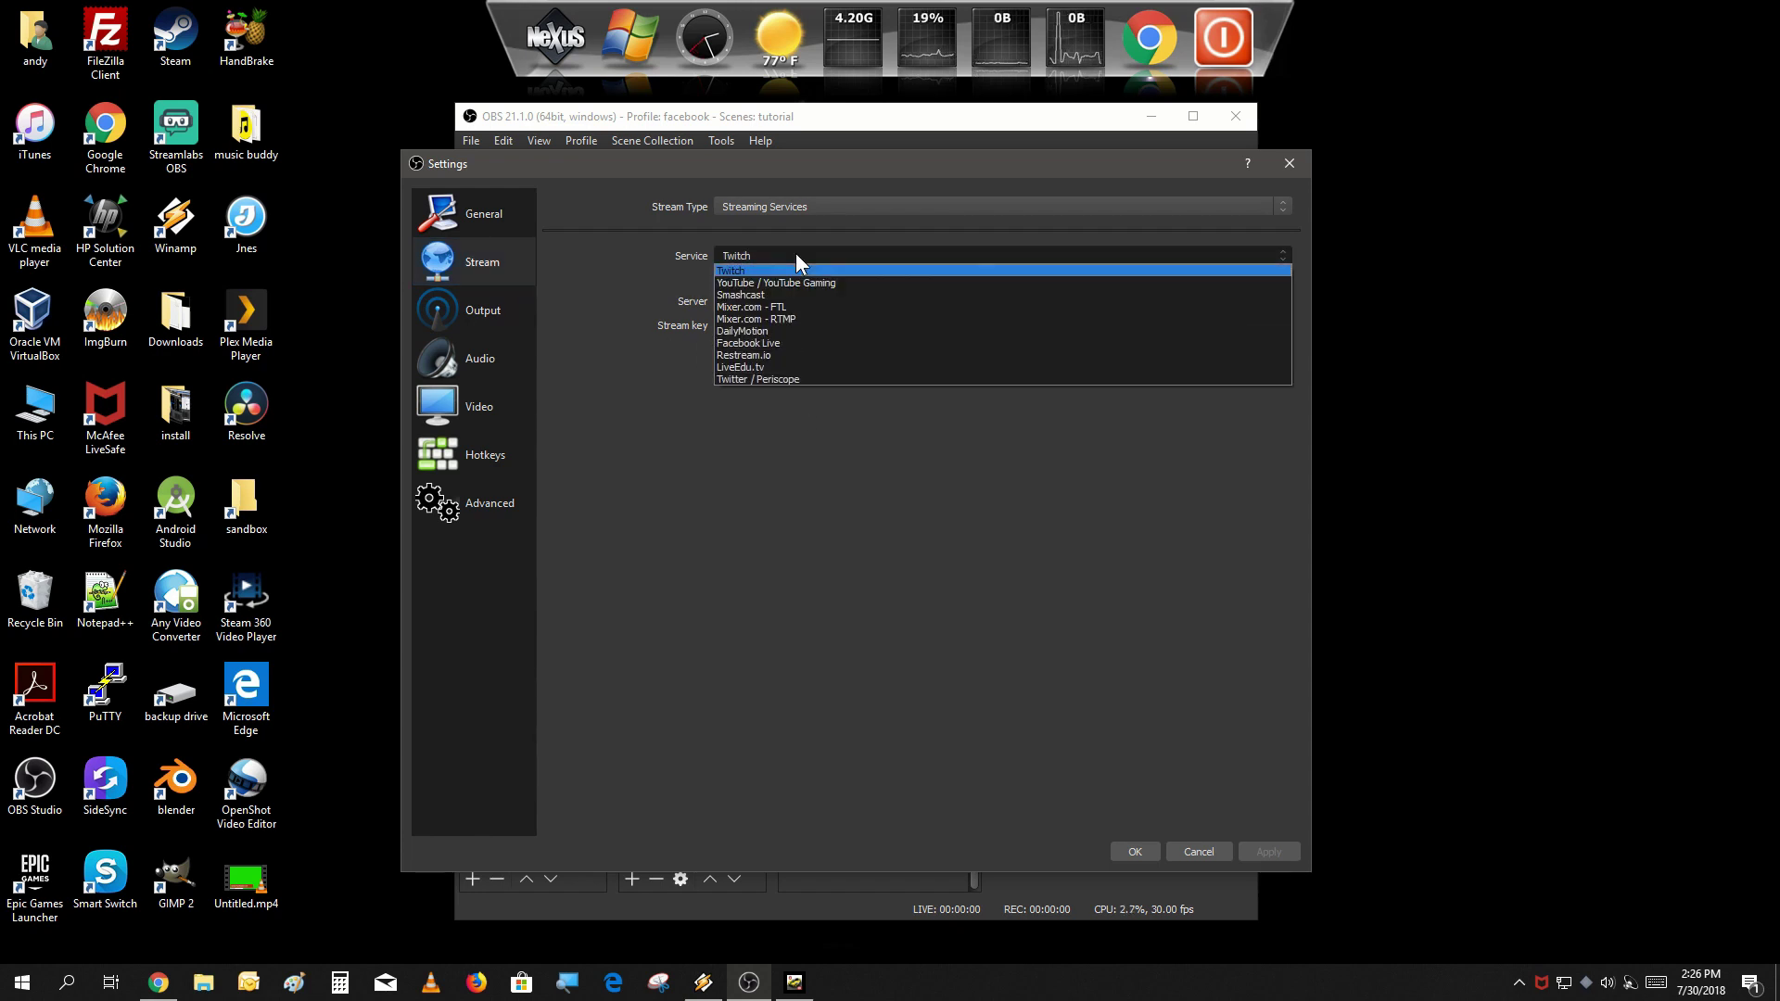
pyautogui.click(771, 354)
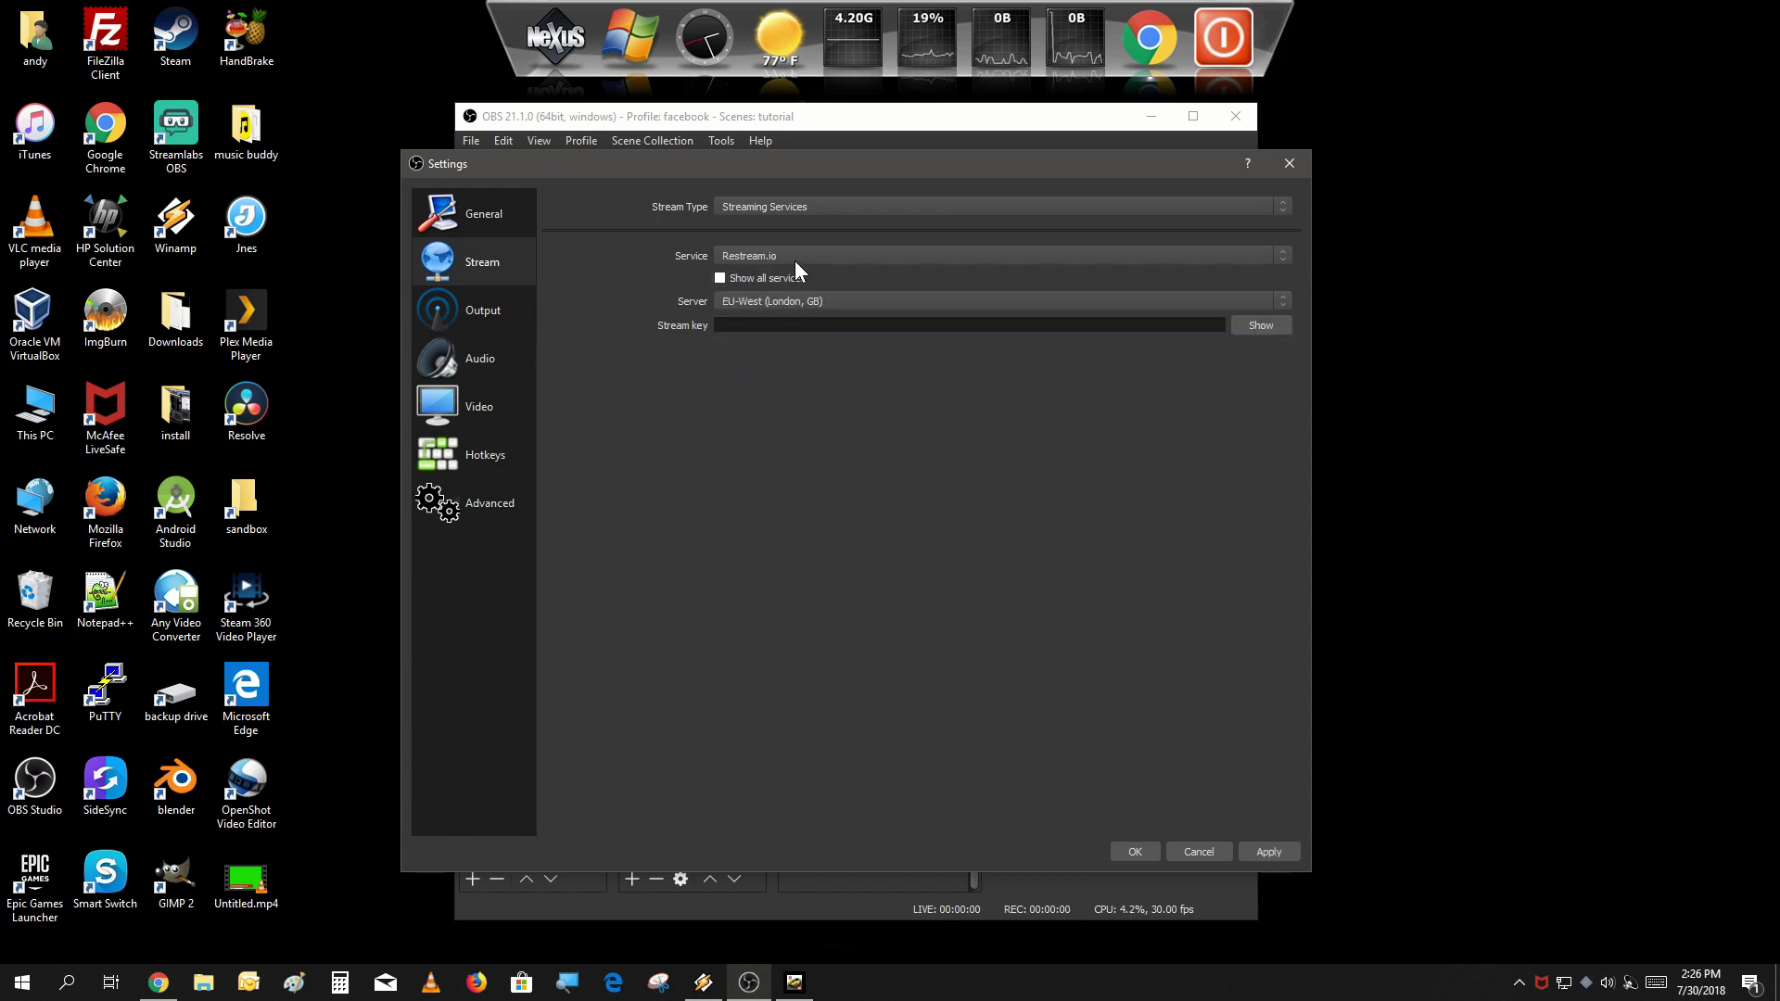
pyautogui.click(797, 255)
pyautogui.click(775, 343)
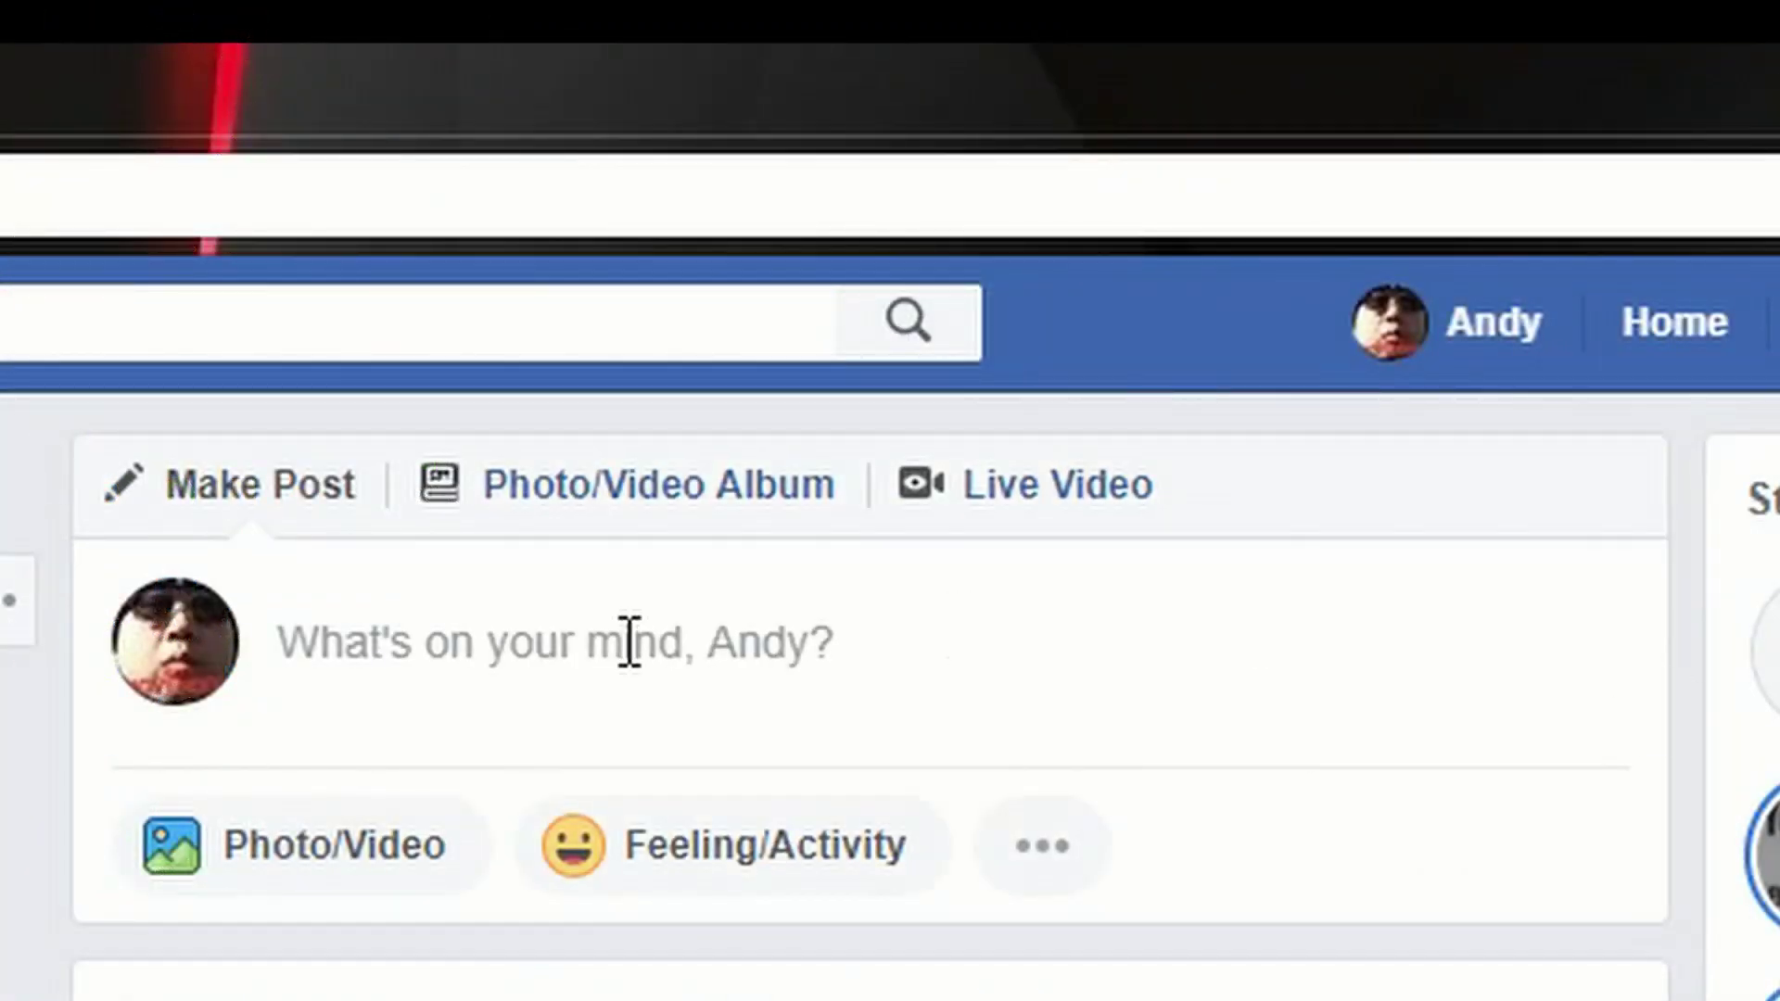
# On Facebook in Chrome, start a live video set to connect to streaming software and enter "test stream" as its description
pyautogui.click(955, 502)
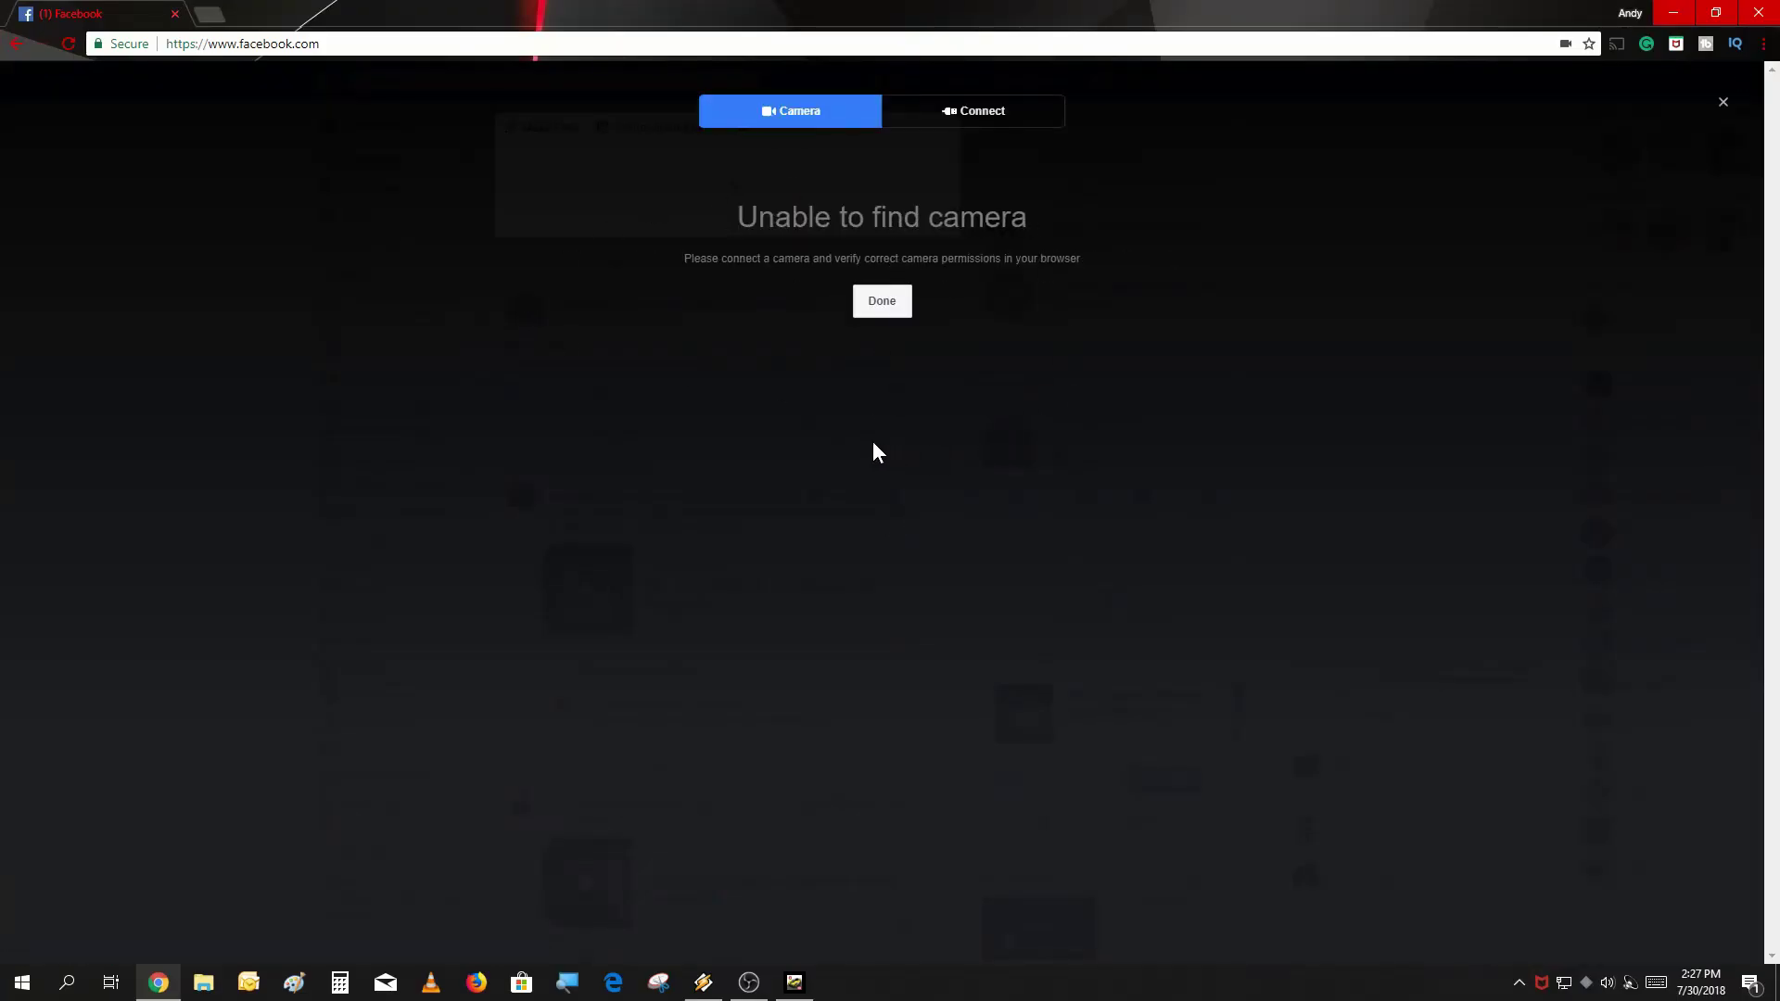
pyautogui.click(981, 116)
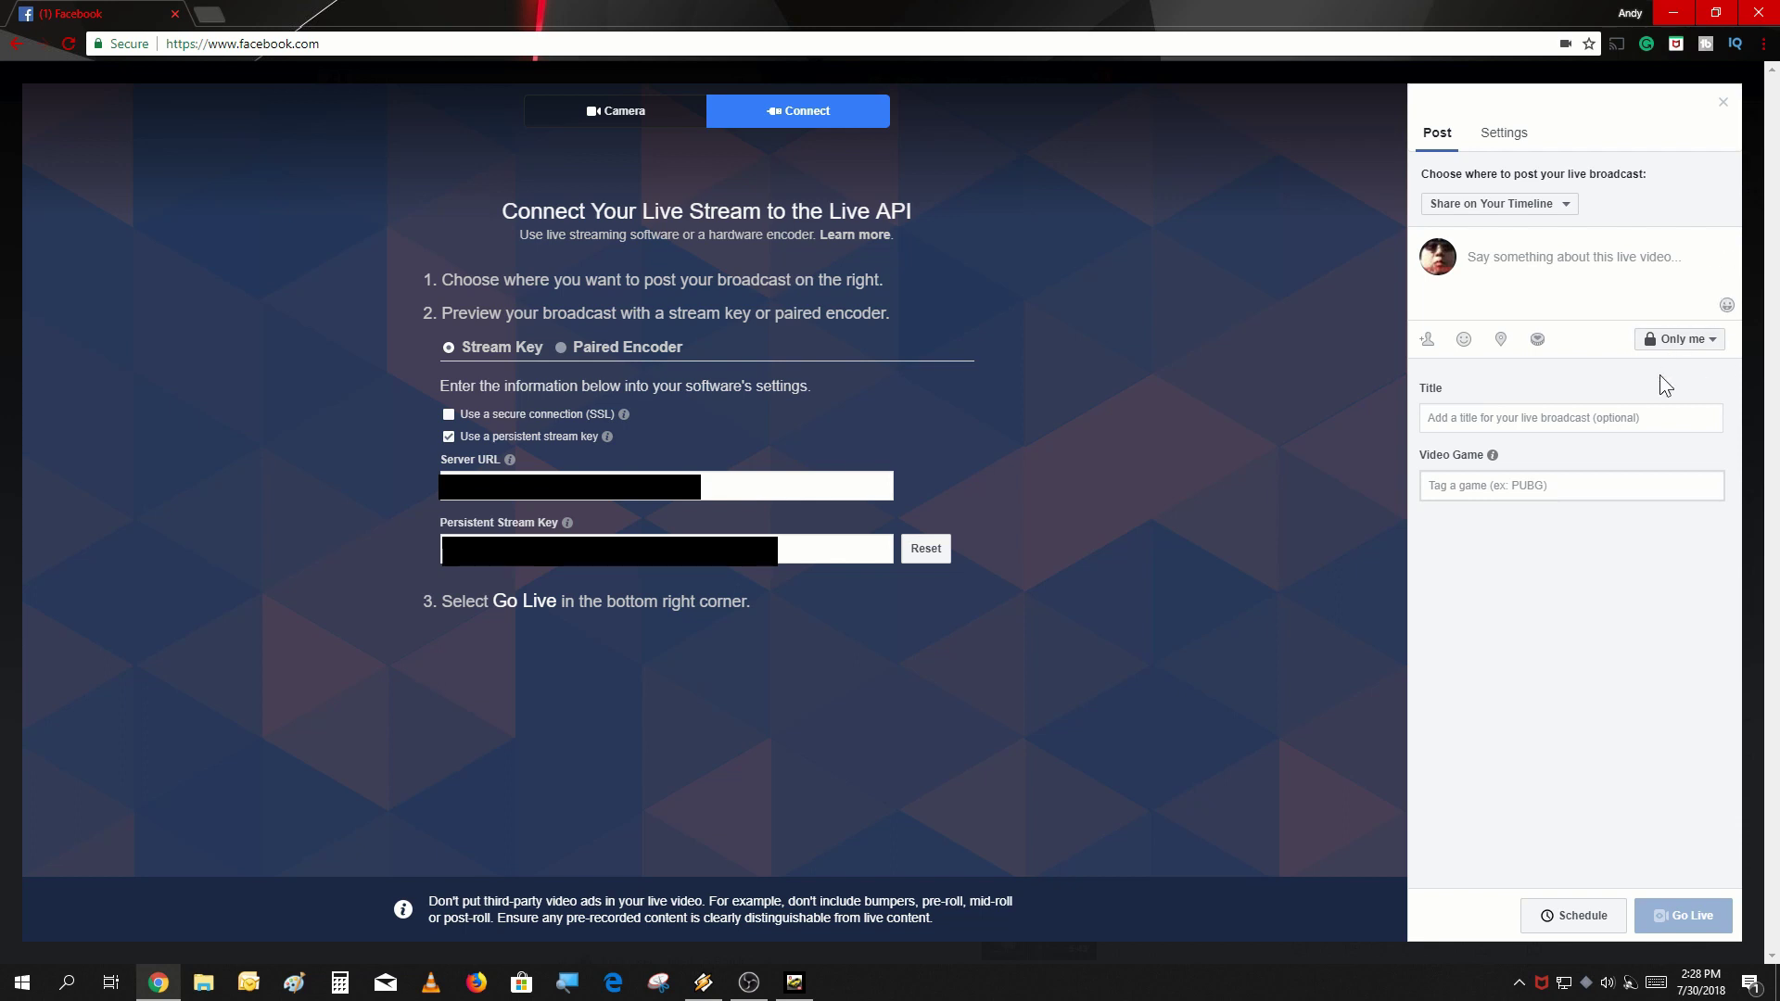
pyautogui.click(1505, 260)
pyautogui.write('te')
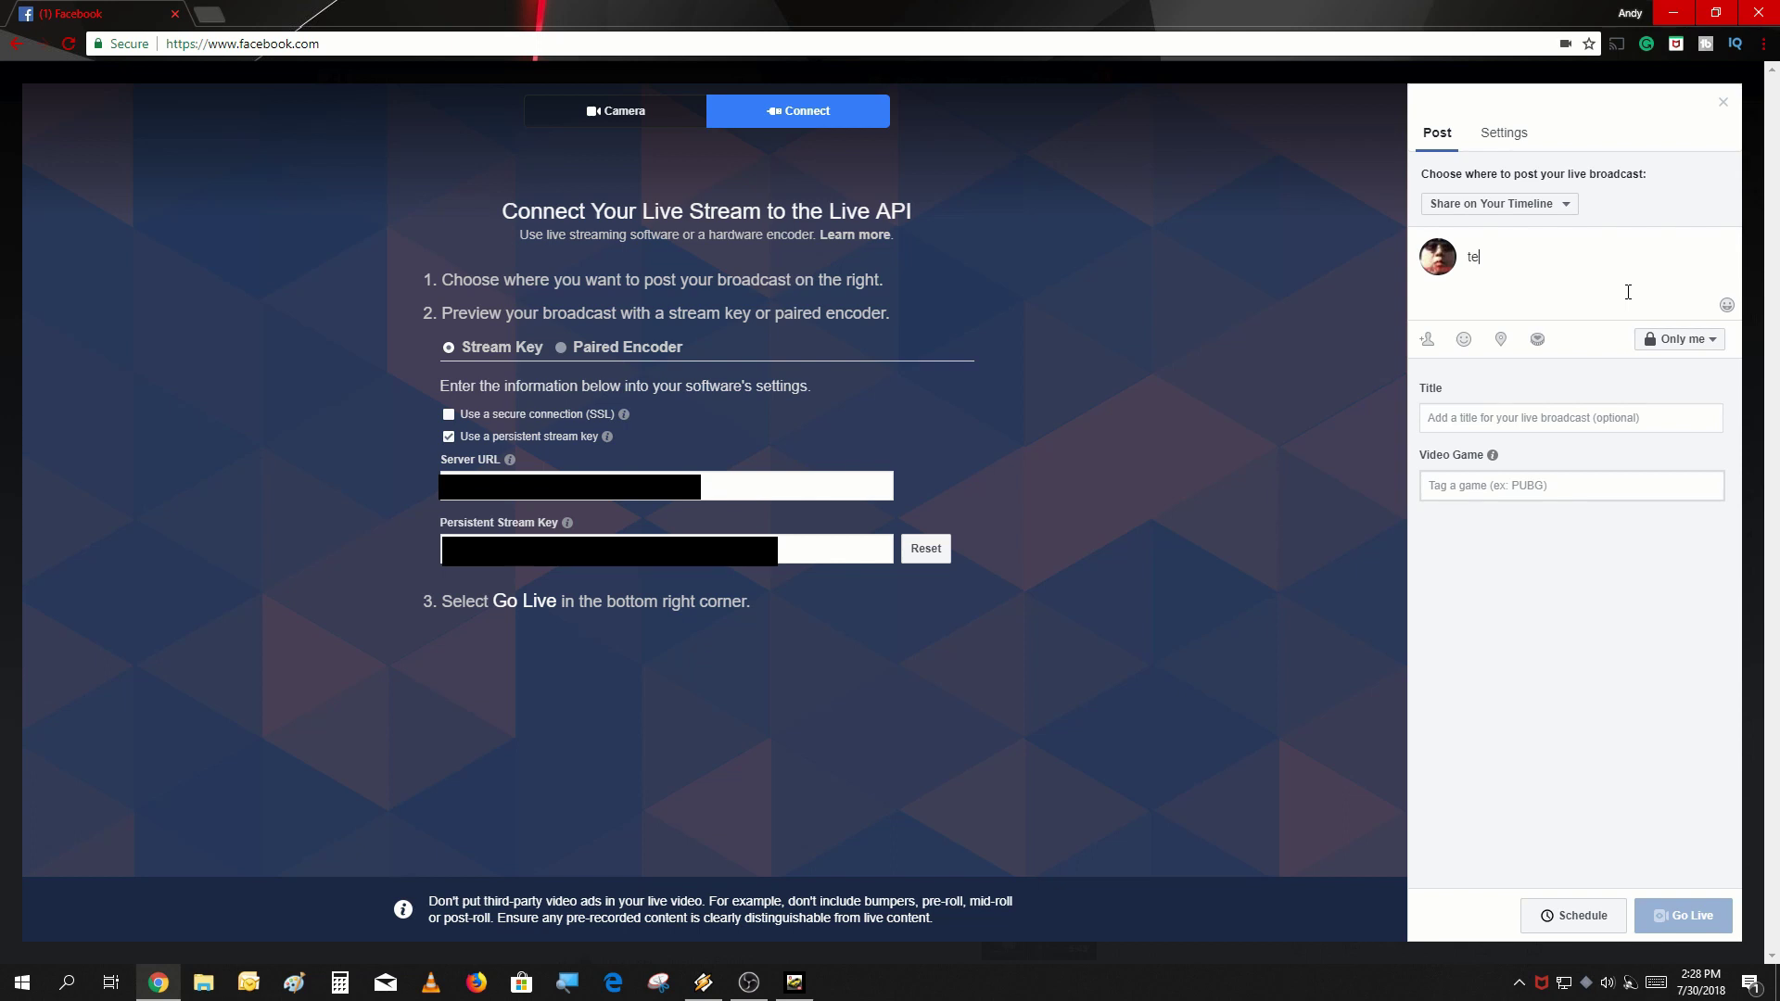
pyautogui.write('st stream')
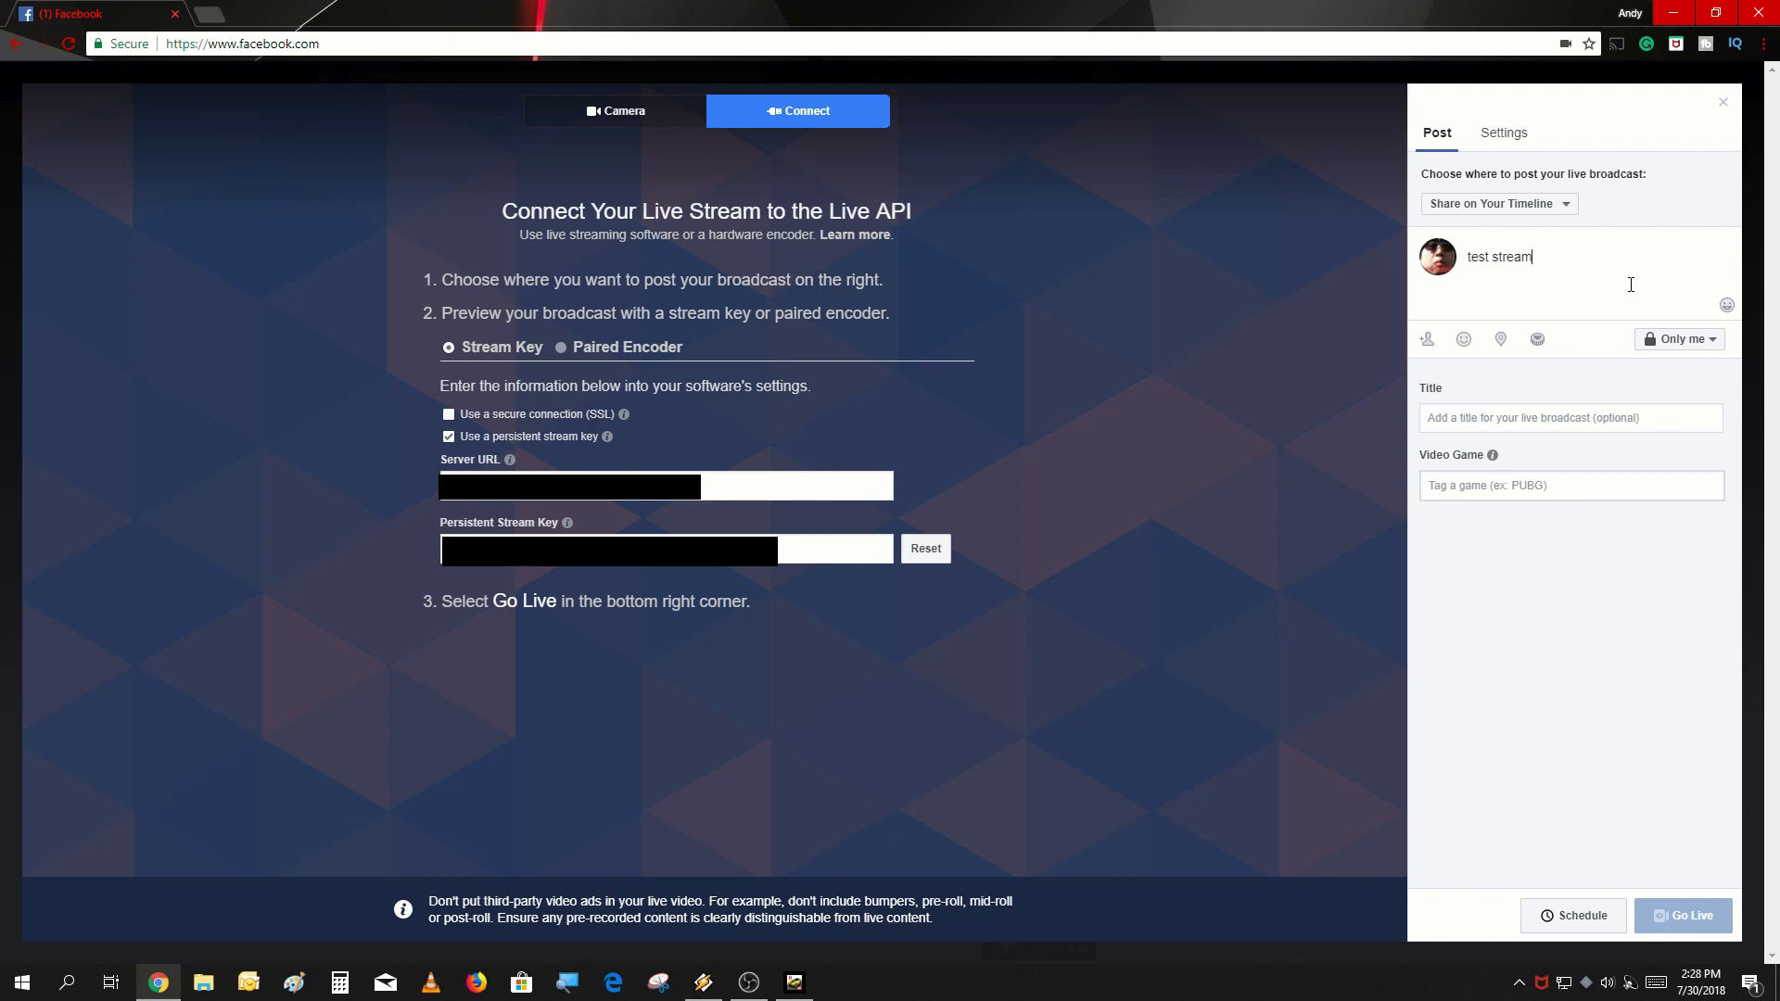
pyautogui.click(1680, 351)
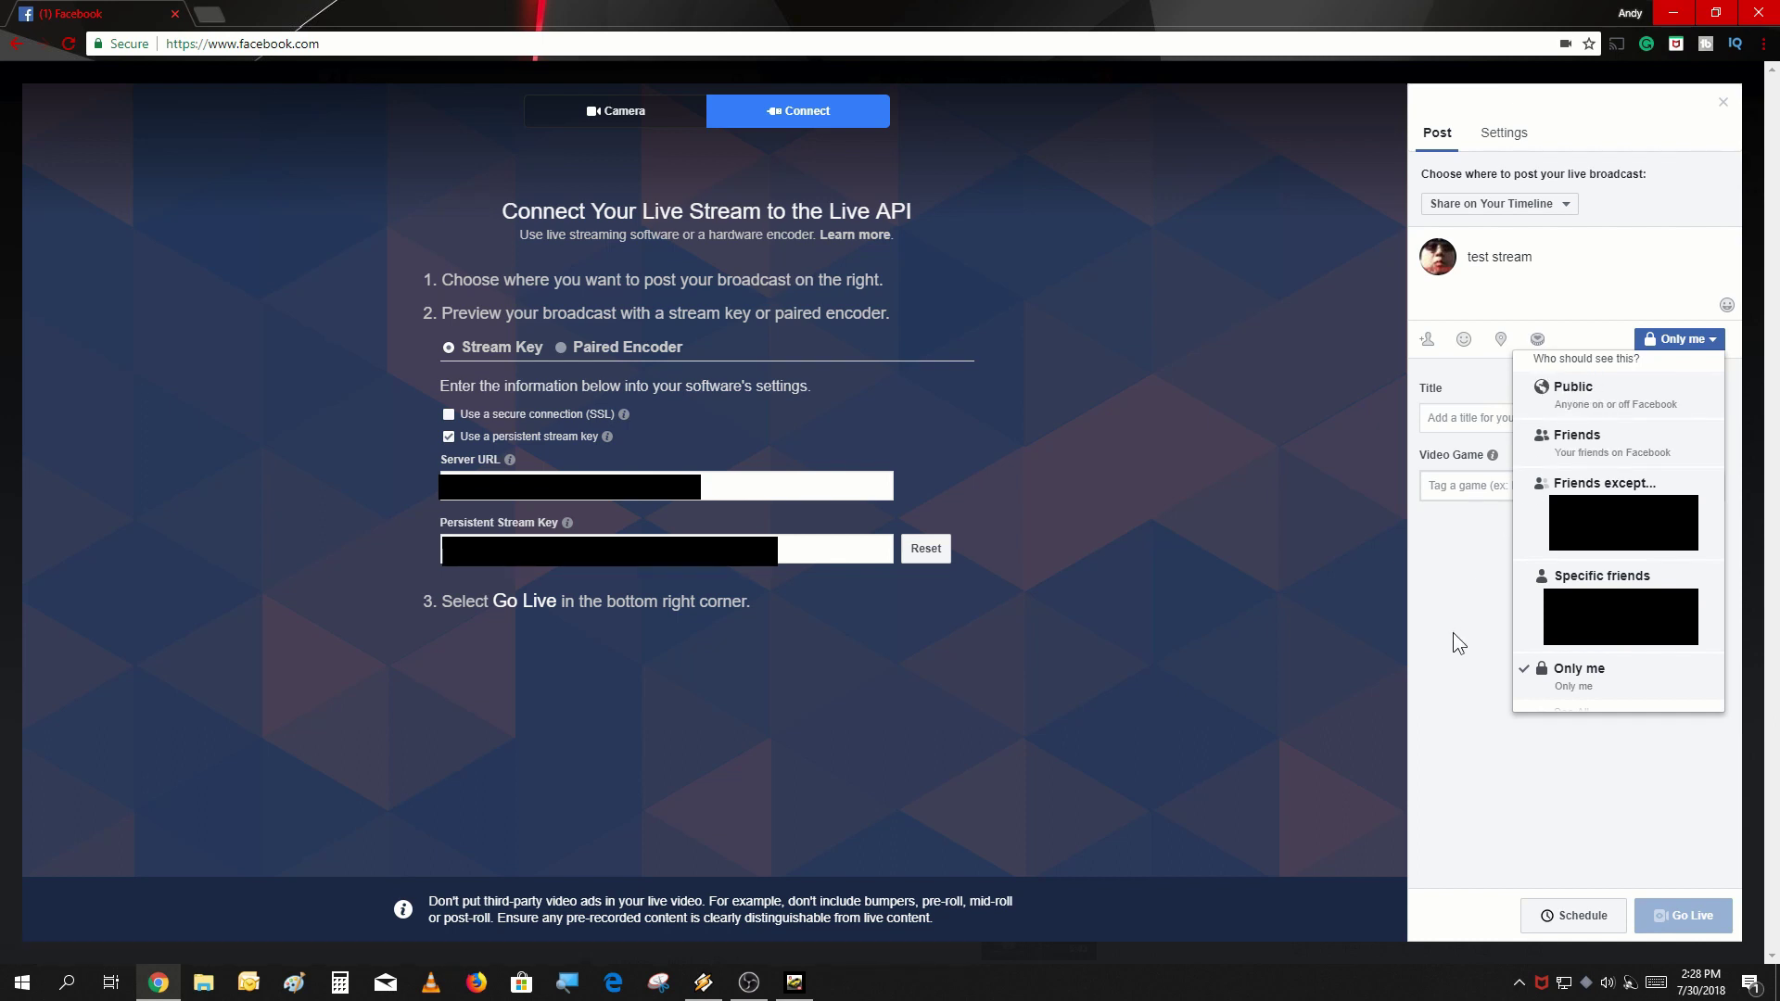
pyautogui.click(1487, 612)
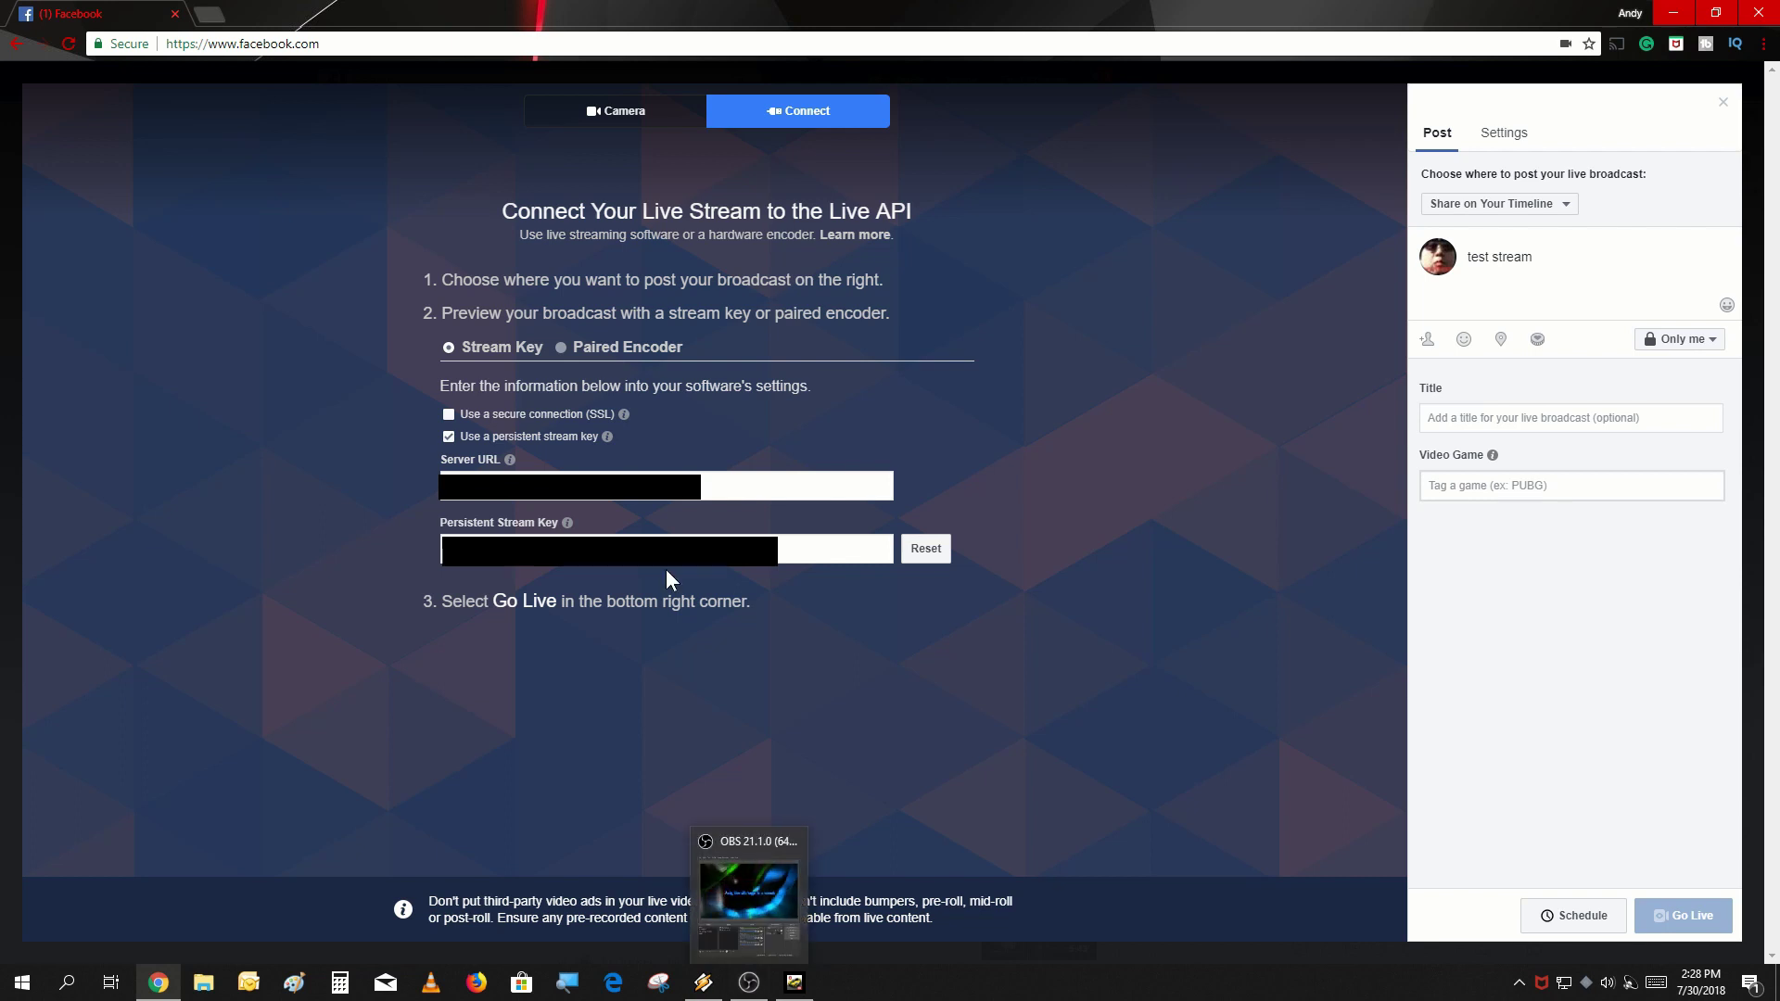
# Copy the persistent stream key from Facebook and paste it into the stream key field of the OBS stream settings
pyautogui.rightClick(682, 547)
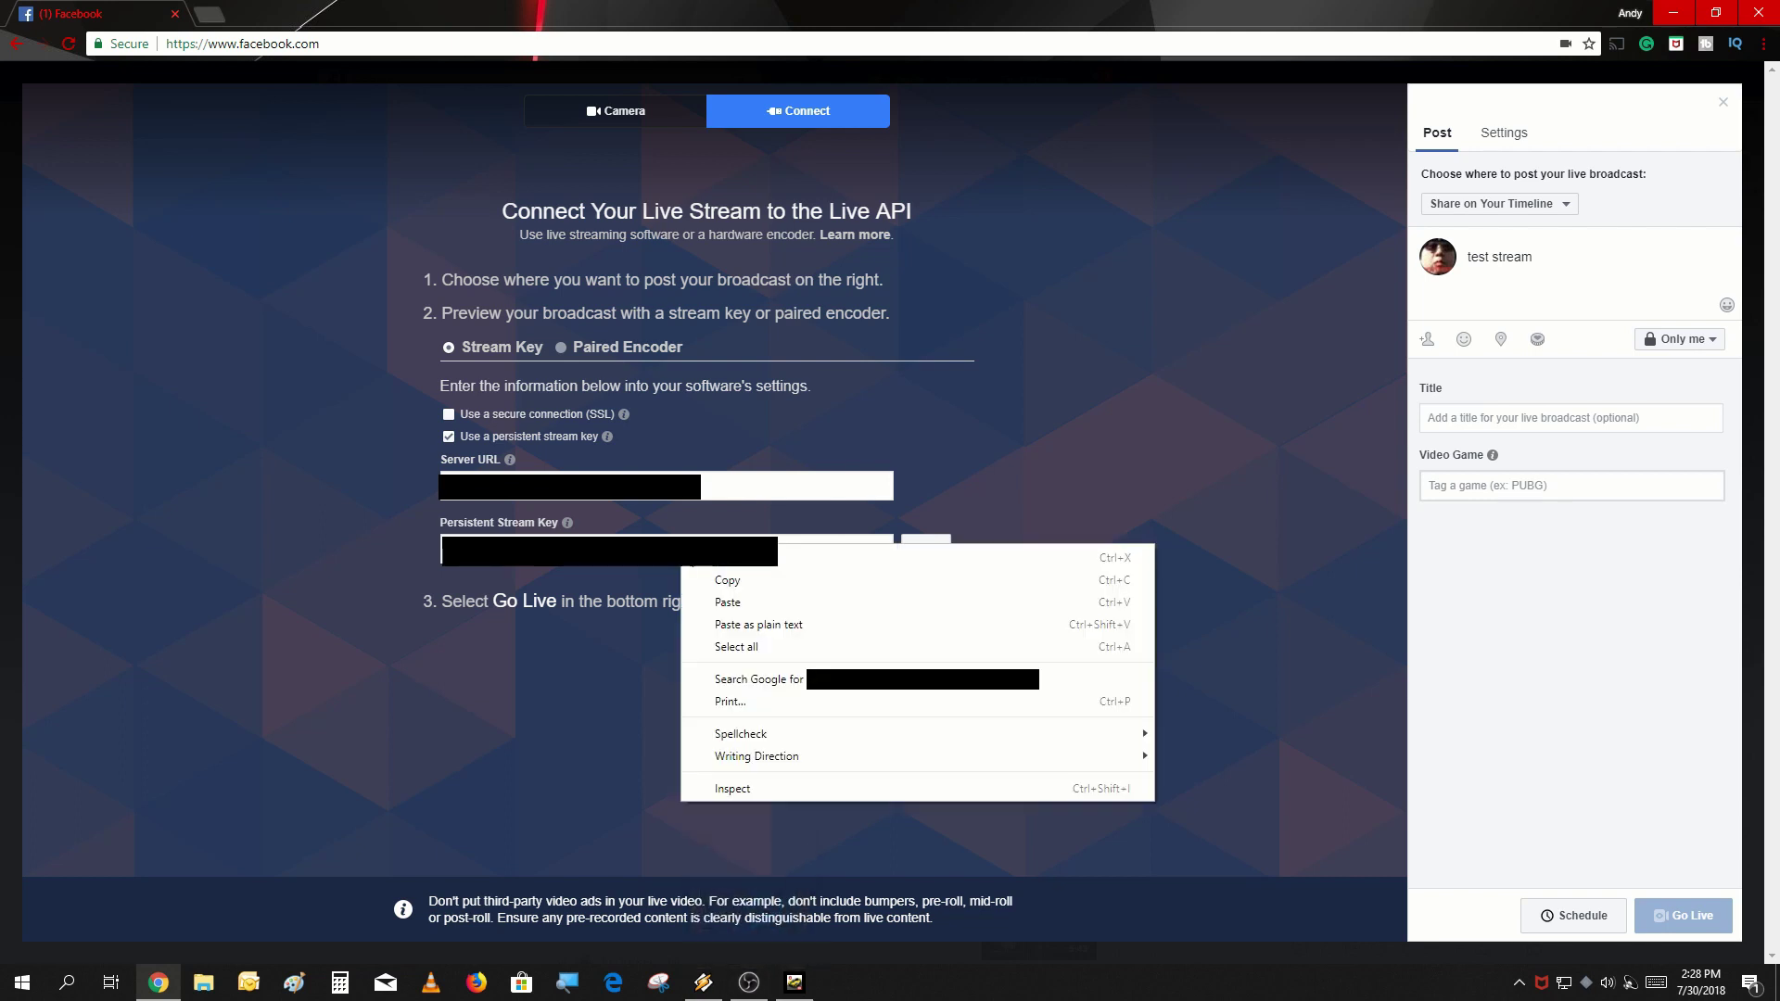
pyautogui.click(711, 582)
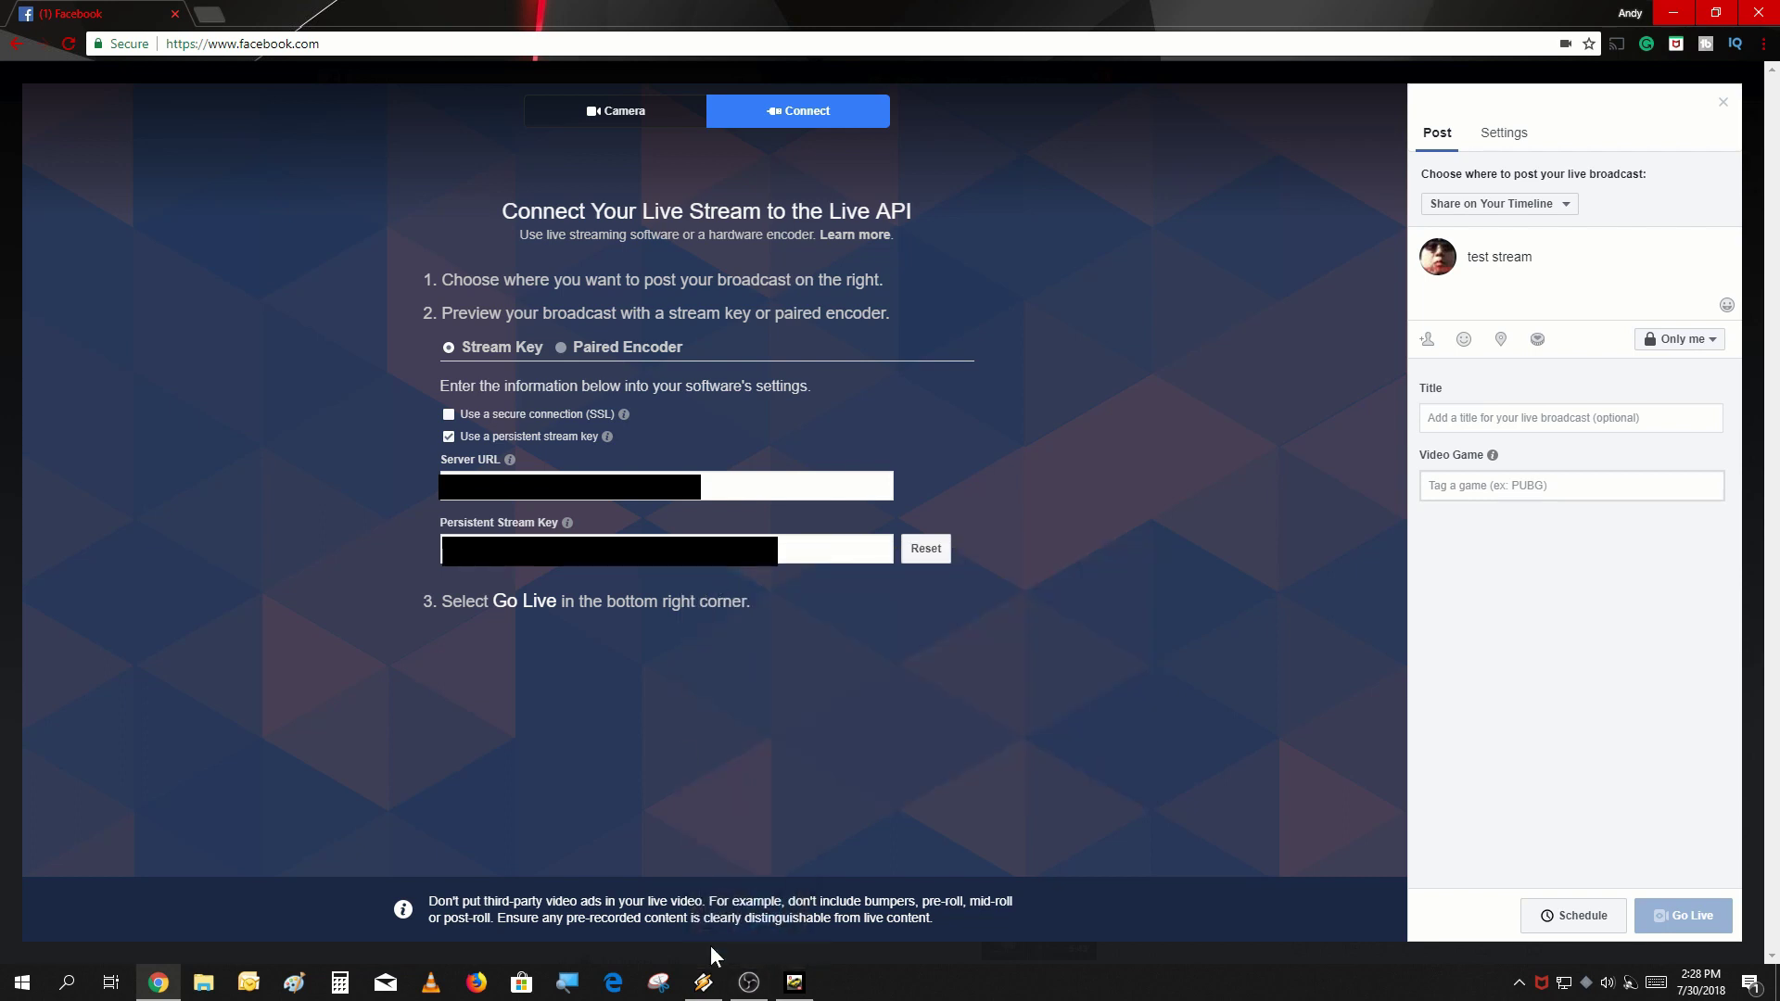
pyautogui.click(749, 983)
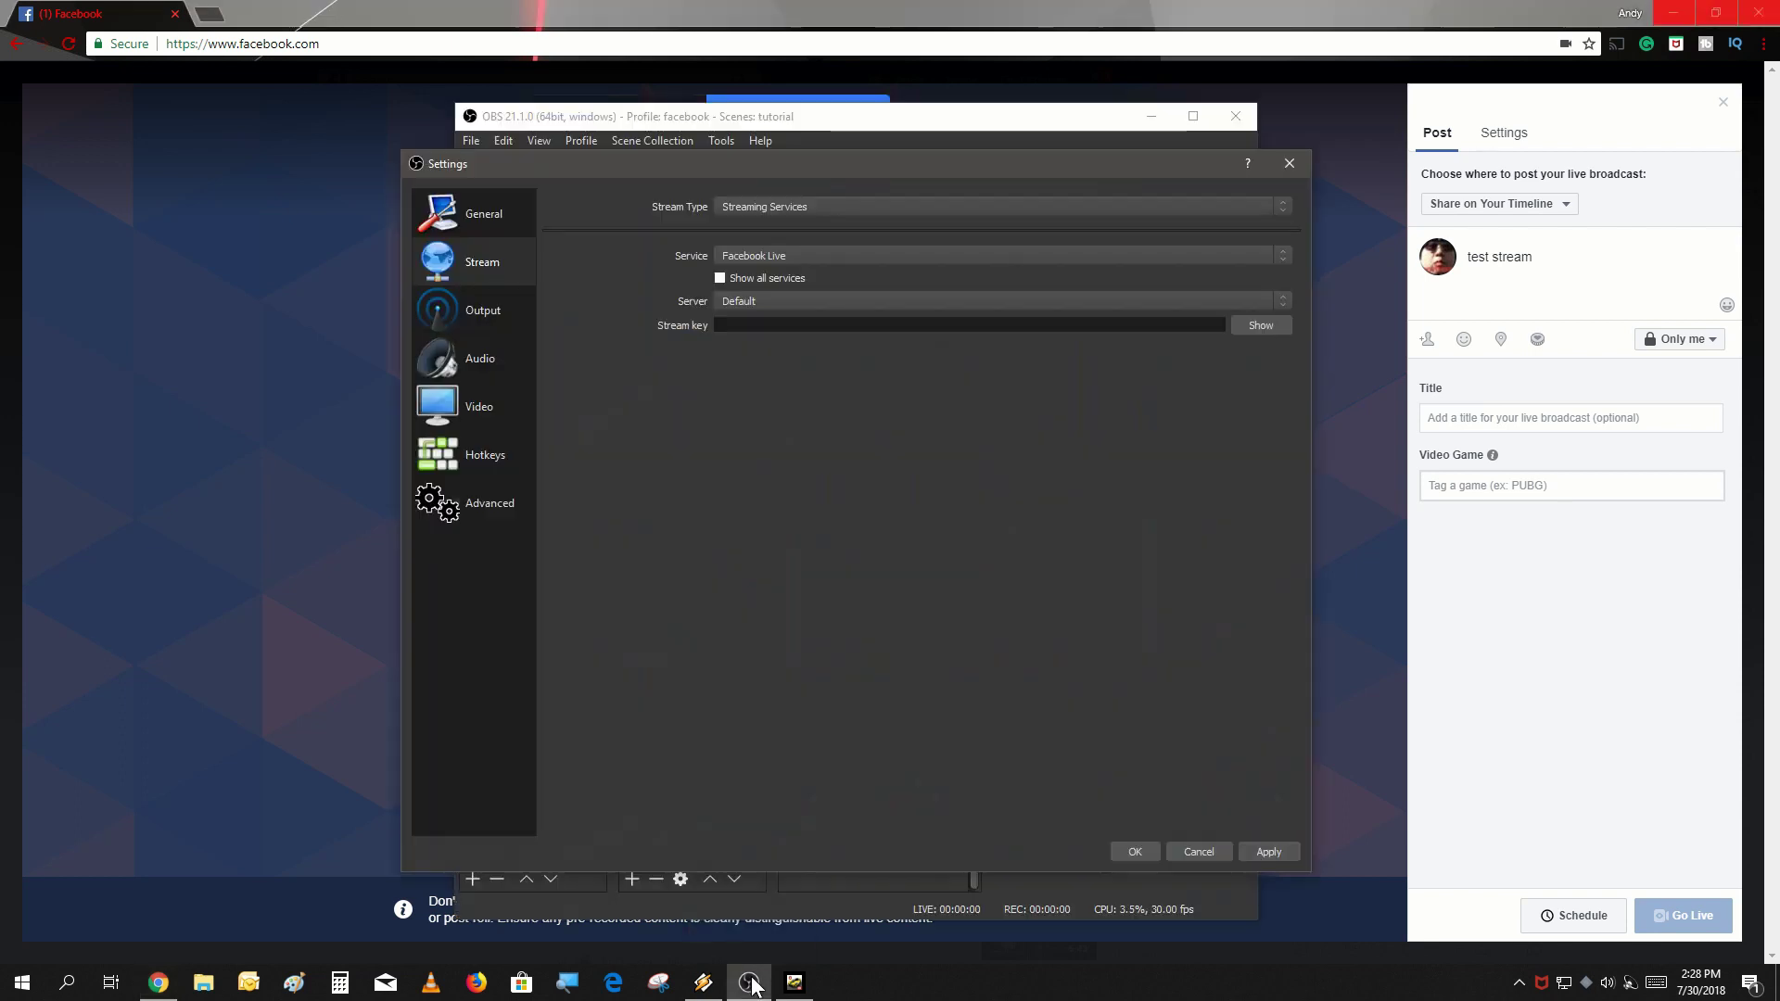
pyautogui.rightClick(967, 323)
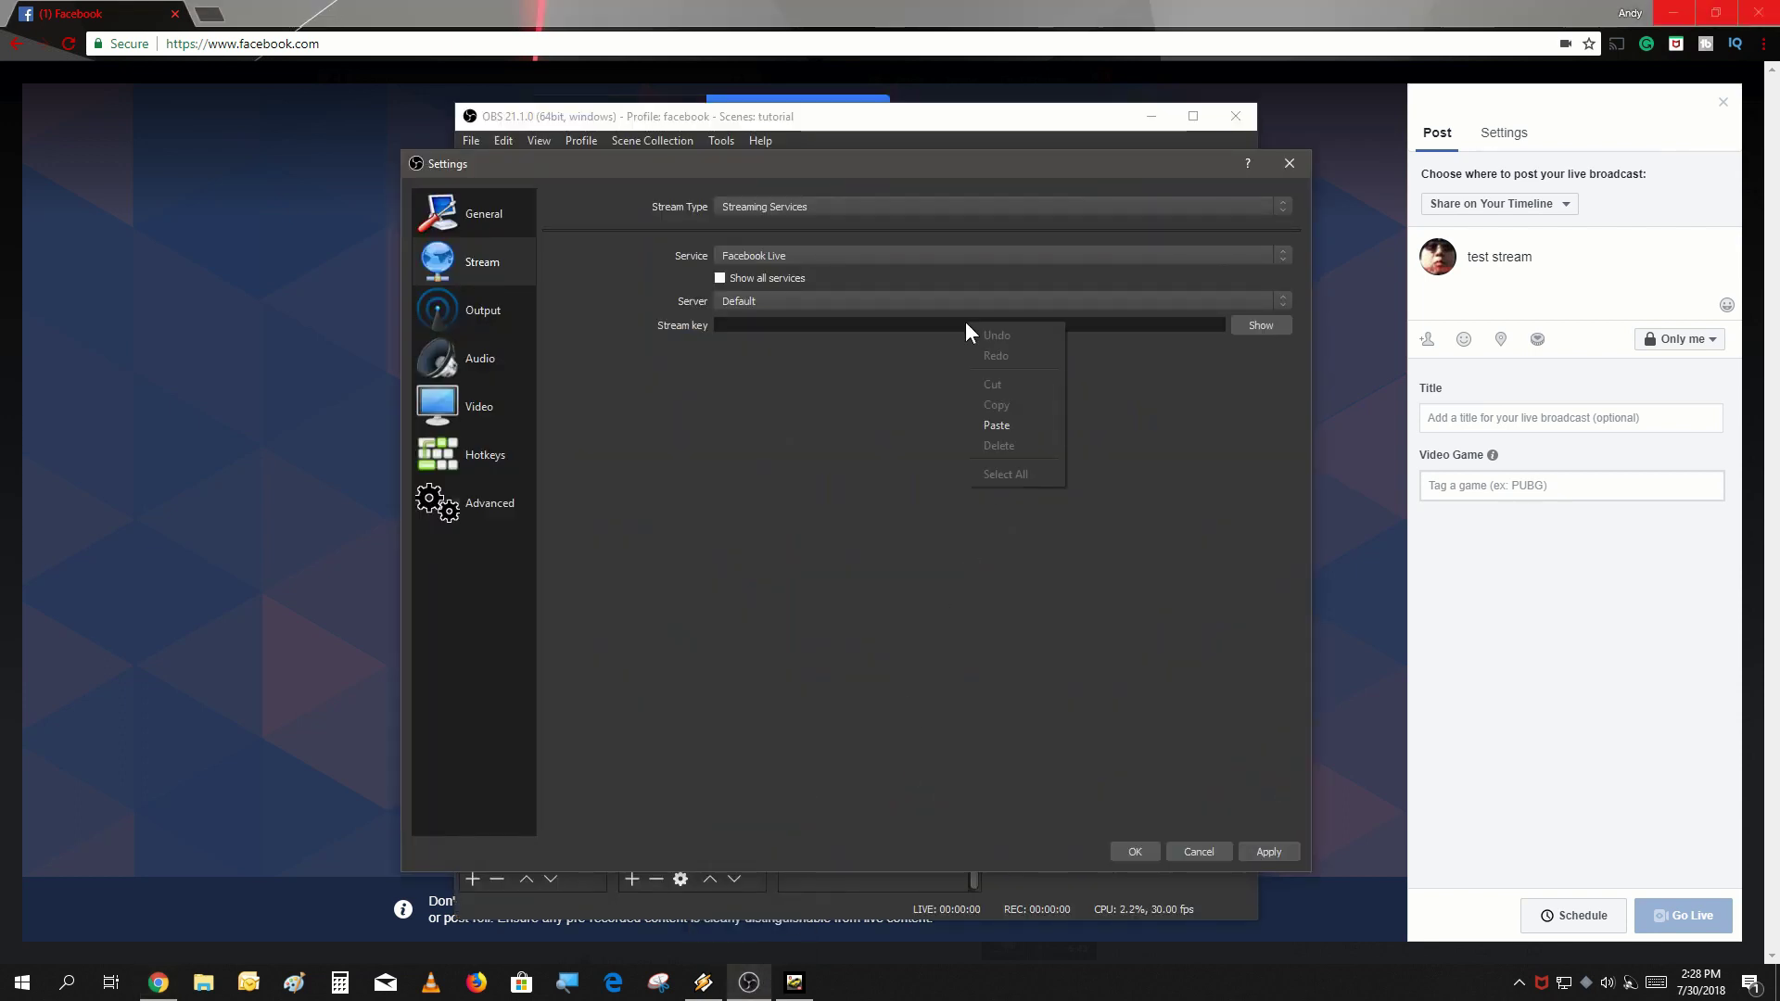
pyautogui.click(978, 426)
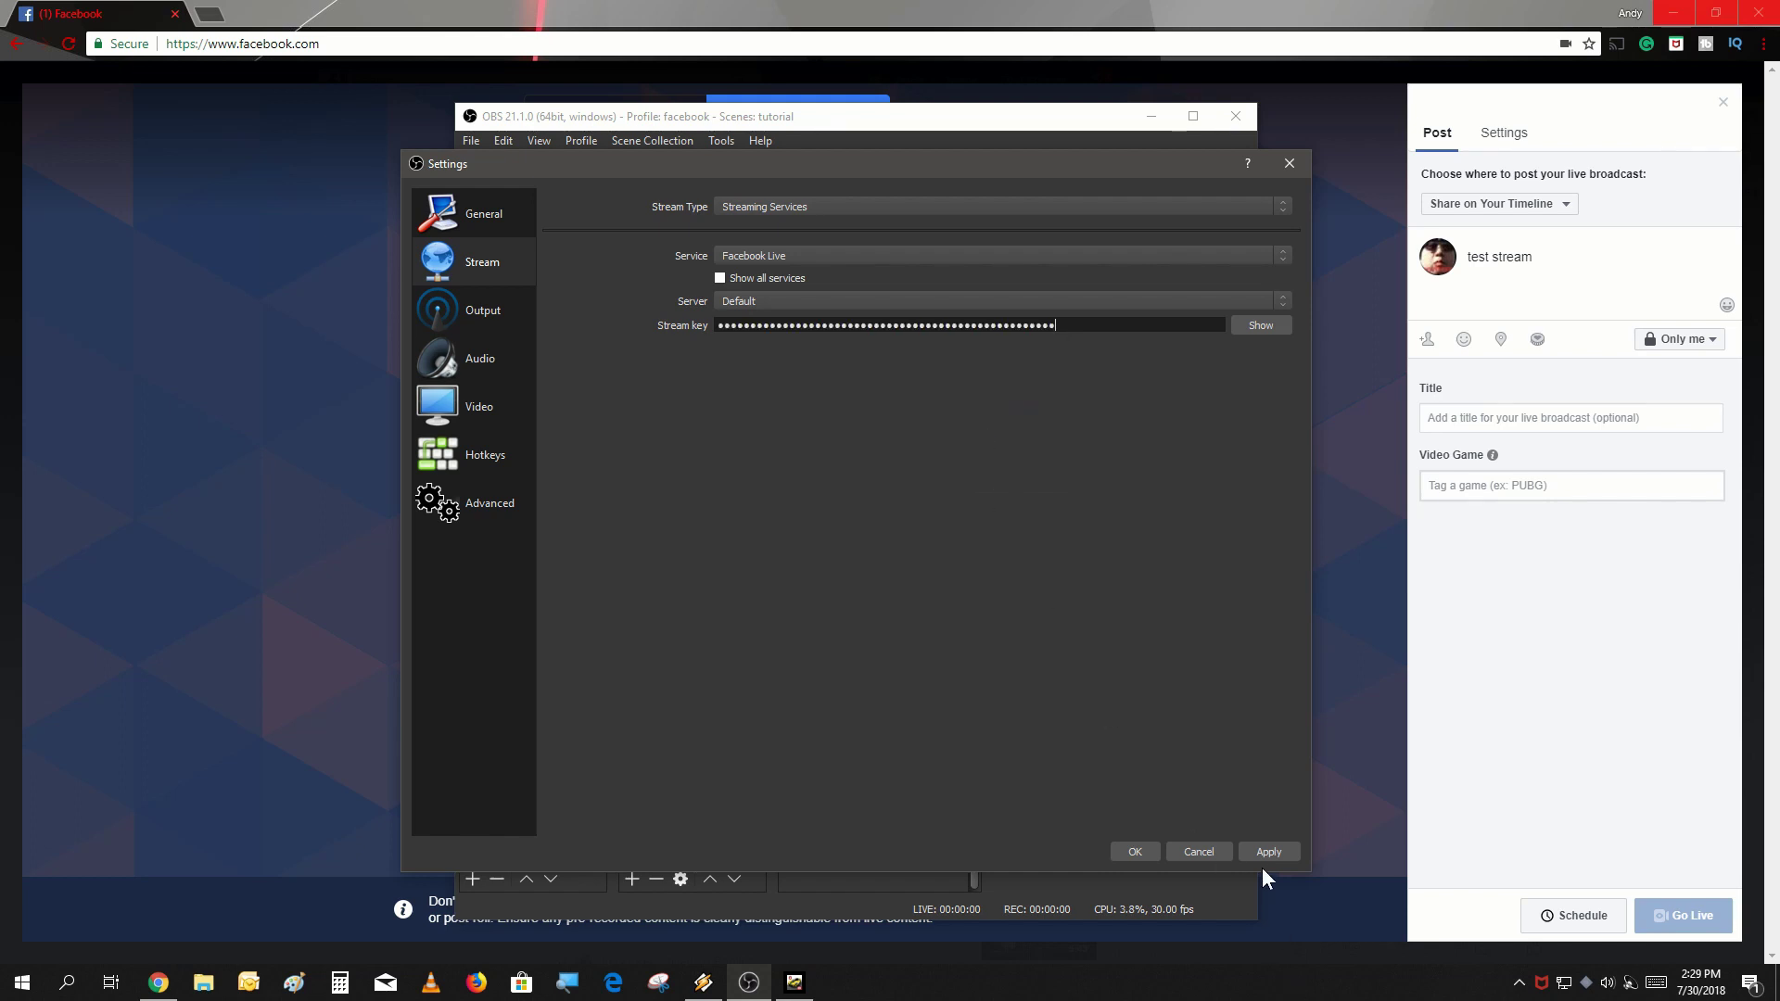
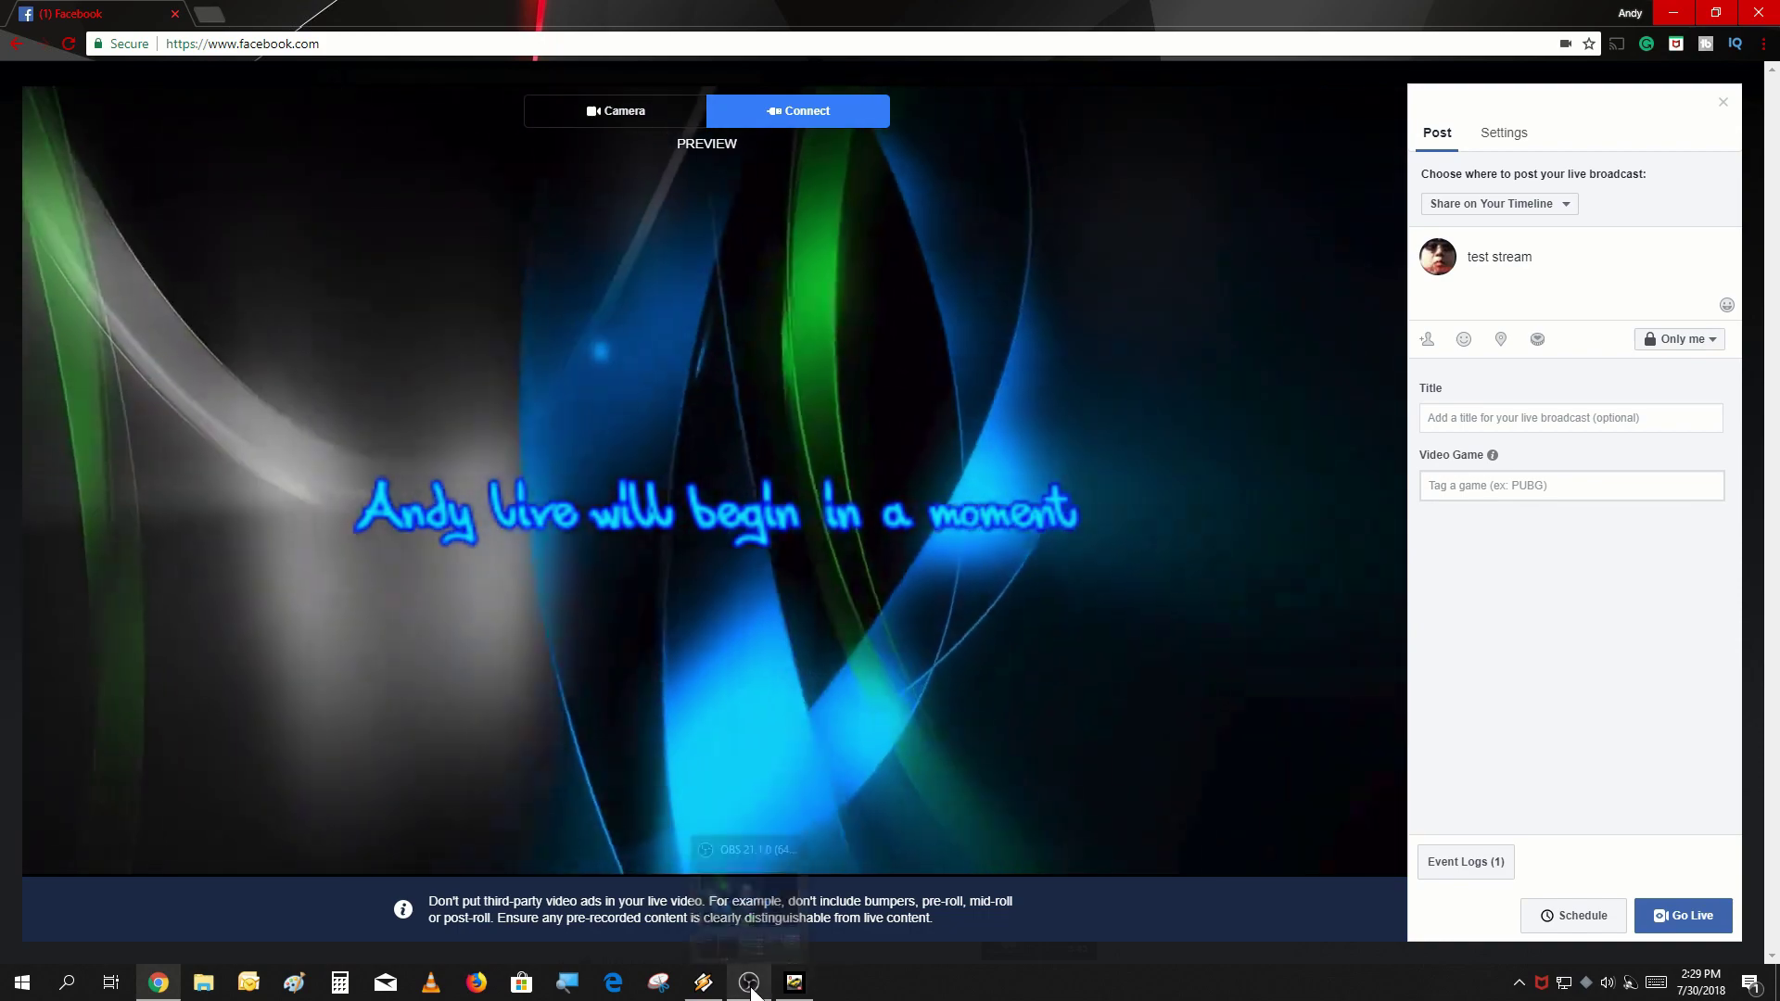
# Switch to OBS, make "live stream" the active scene and bring up the Facebook live preview to check it
pyautogui.moveTo(748, 992)
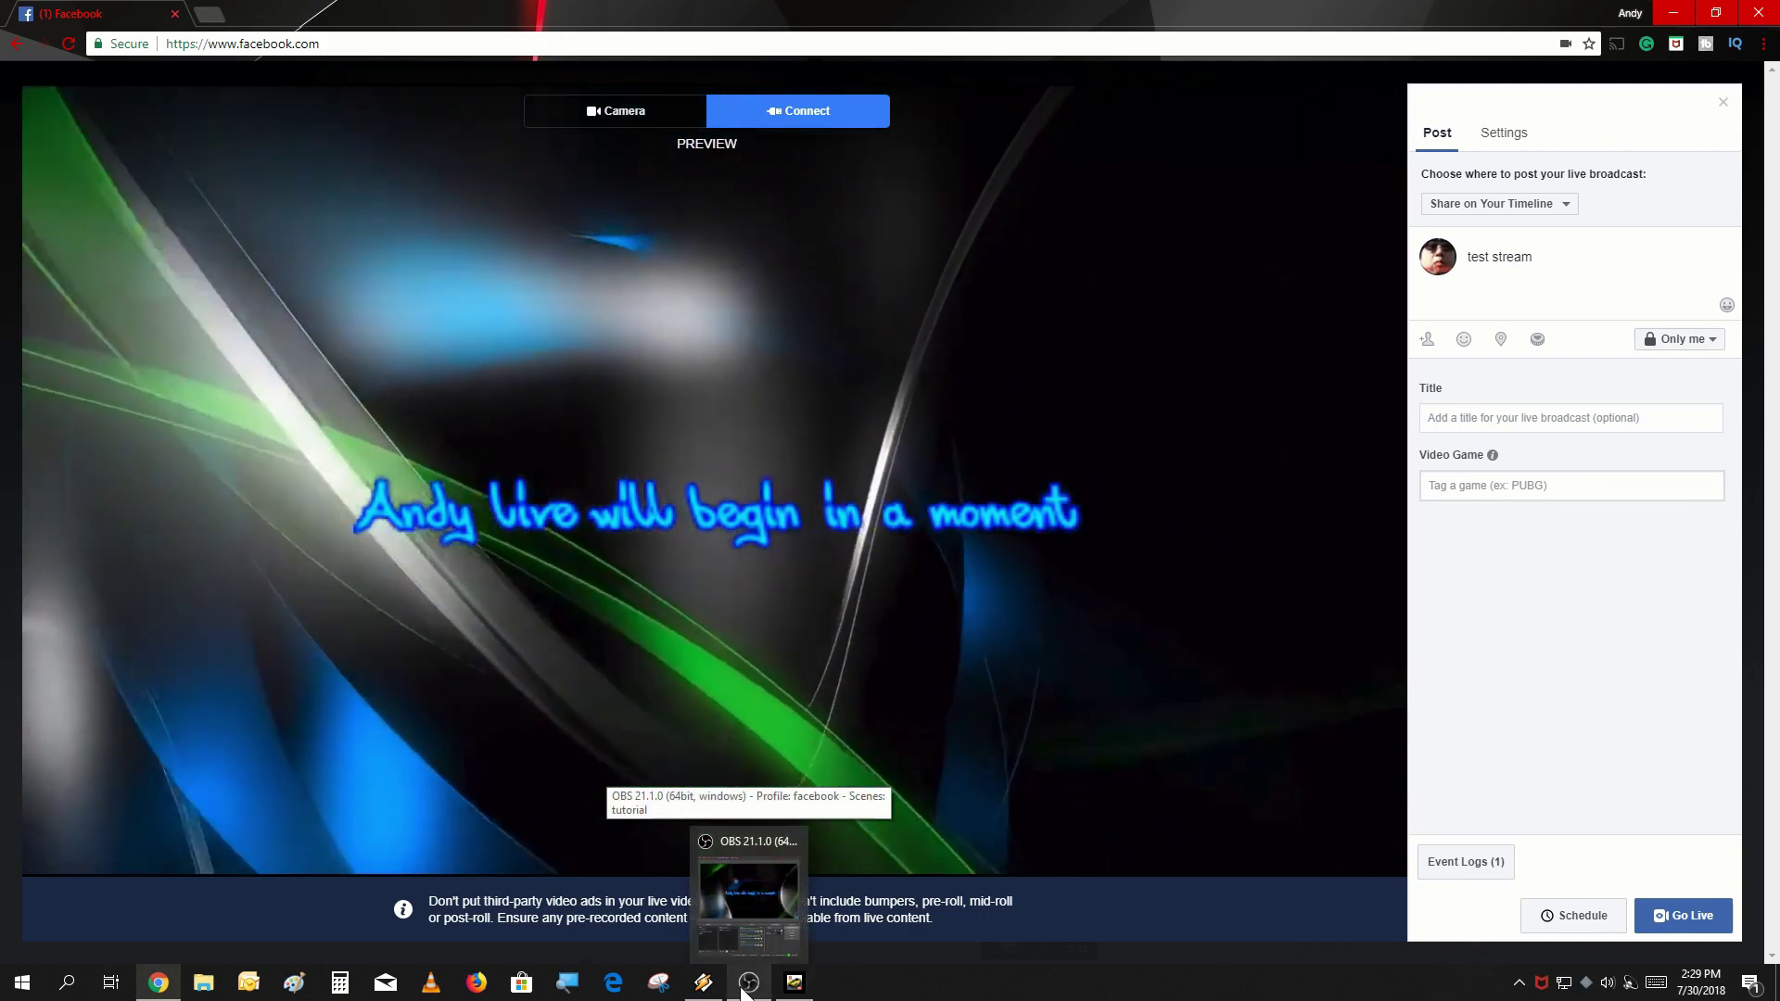
pyautogui.click(747, 985)
pyautogui.moveTo(539, 711); pyautogui.dragTo(542, 698)
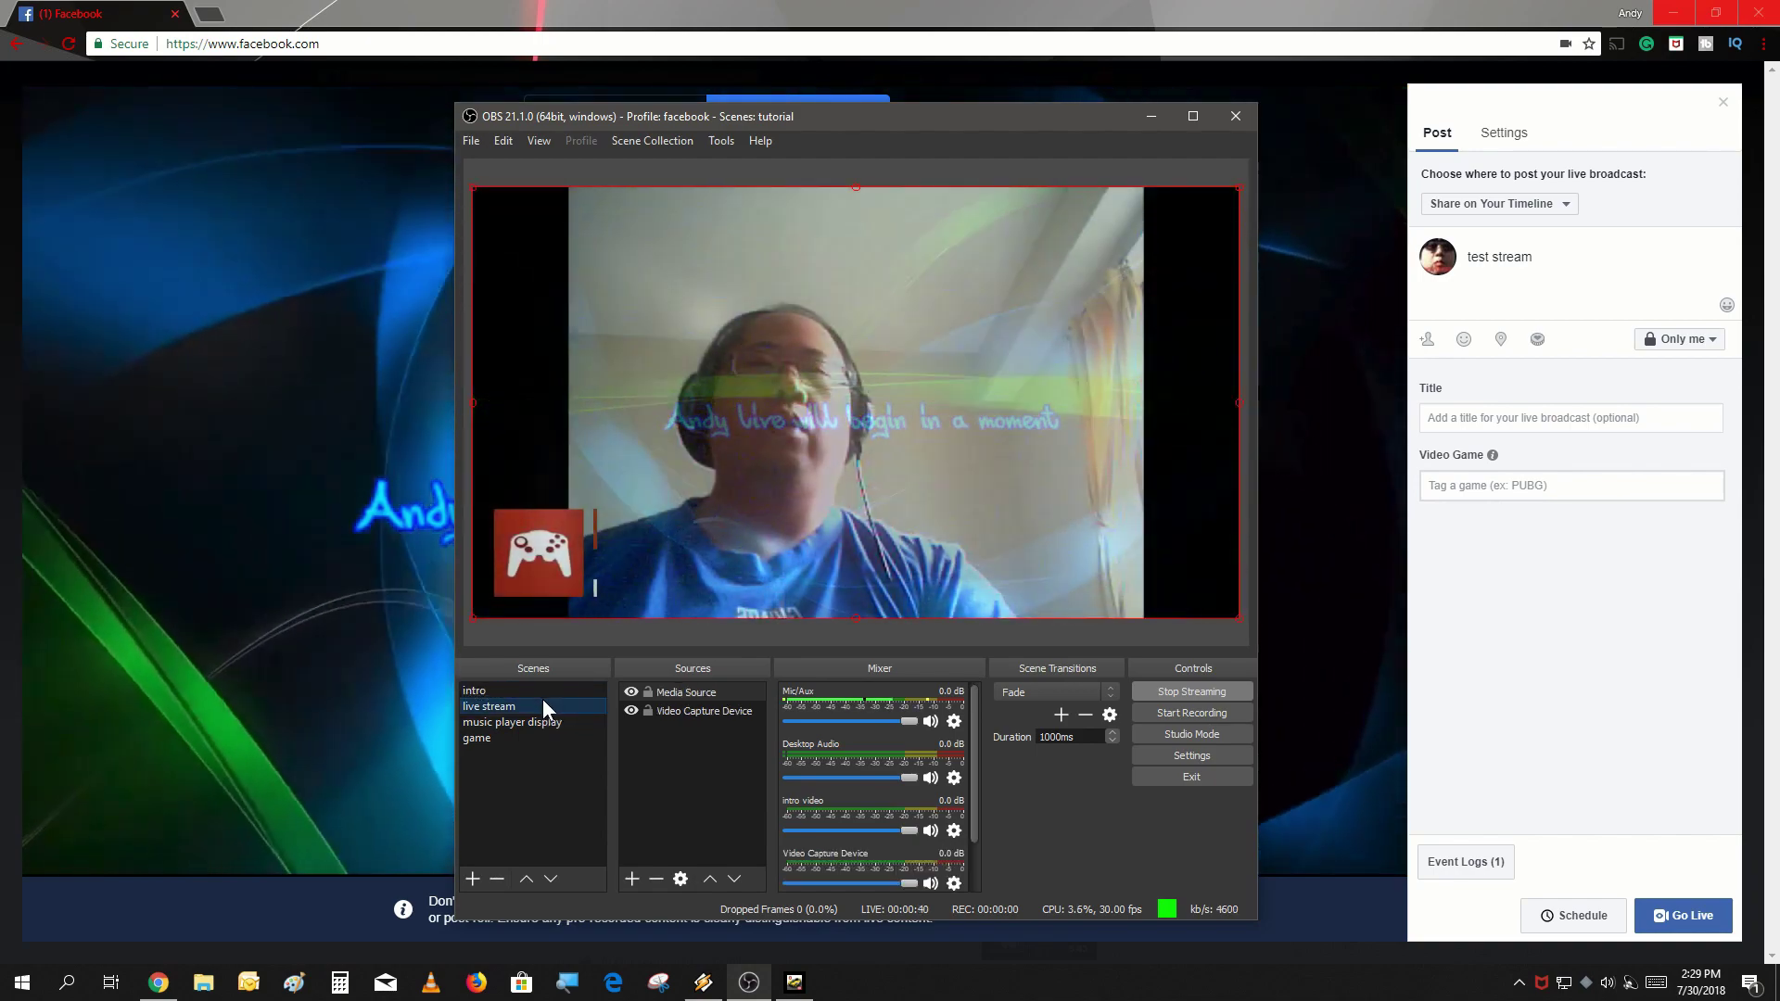
pyautogui.click(313, 588)
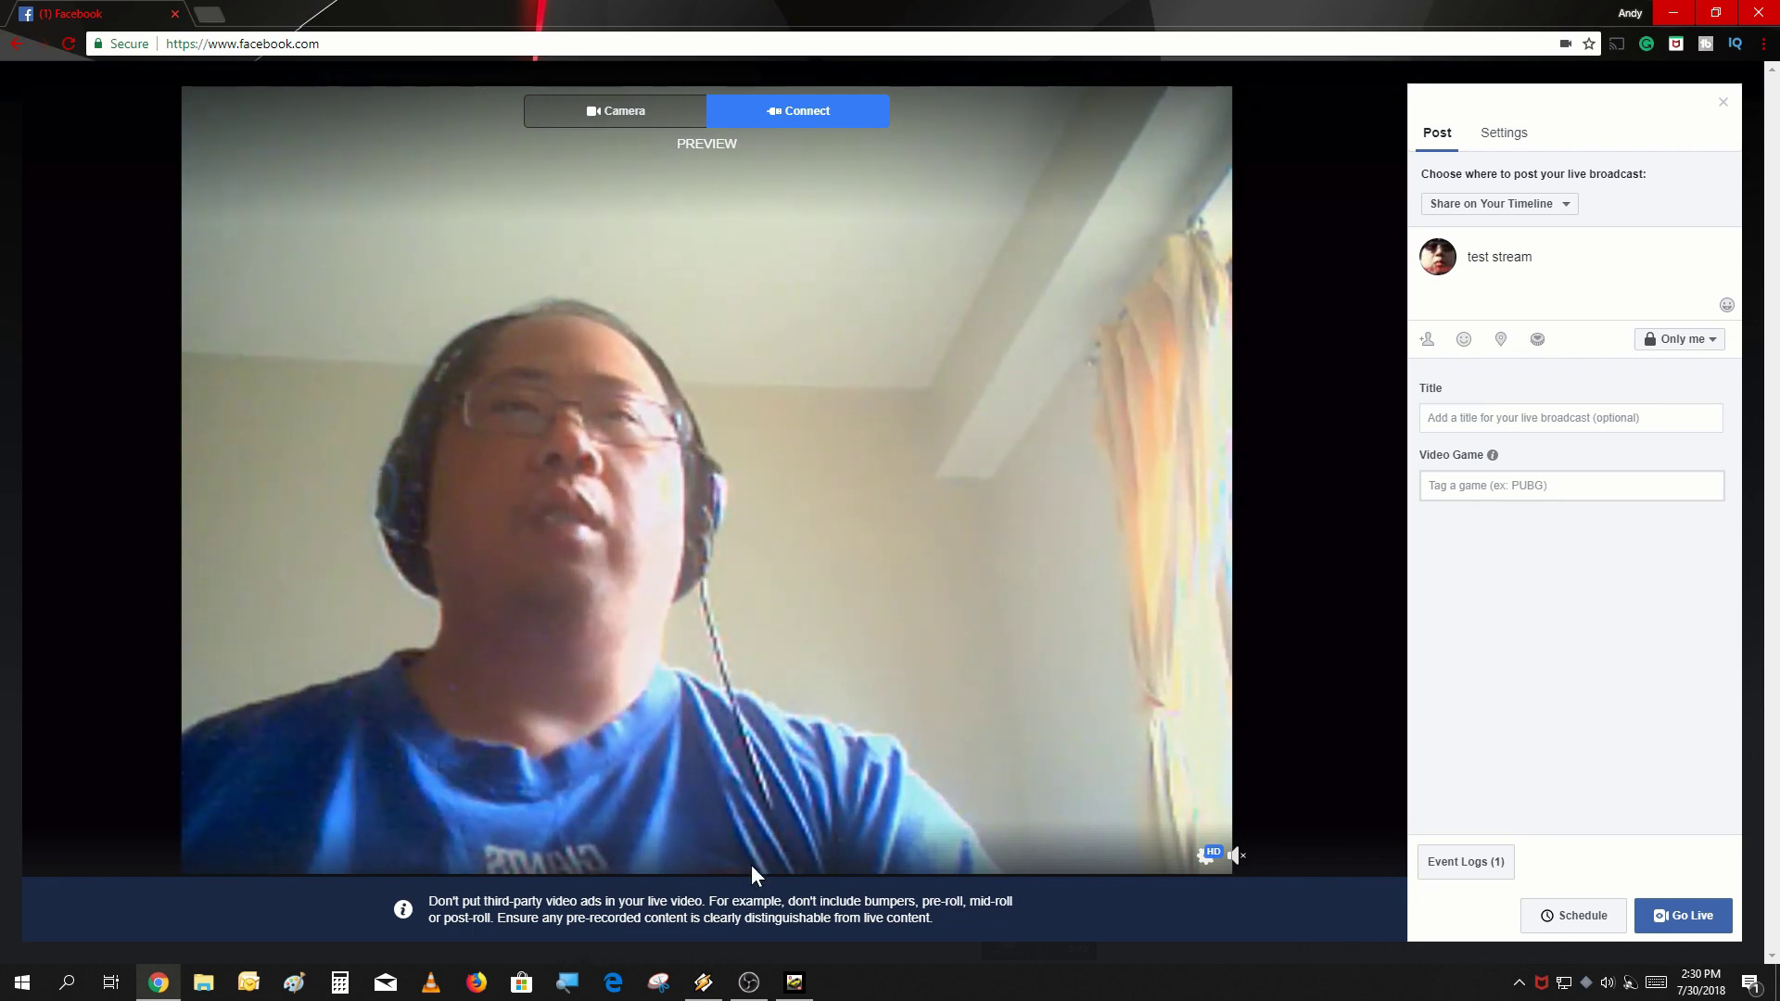
# Switch OBS to the "music player display" scene, play the track "Intentions" in Winamp and check the Facebook preview
pyautogui.click(750, 996)
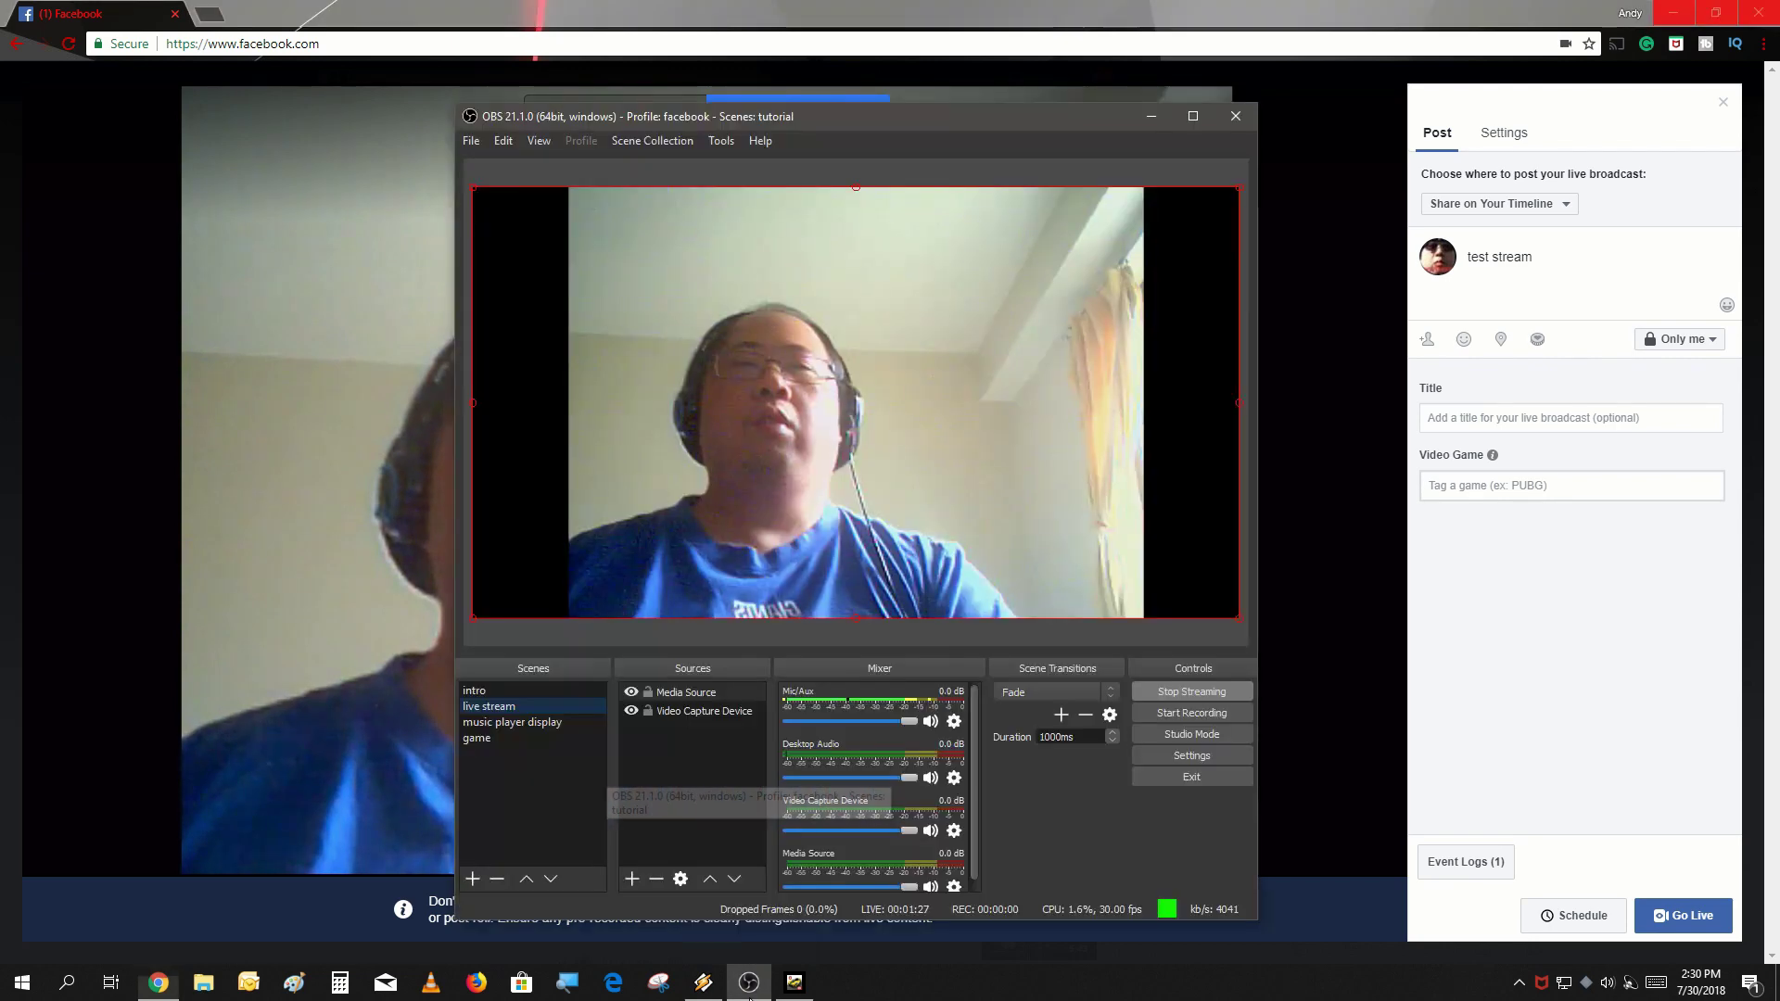
pyautogui.click(579, 722)
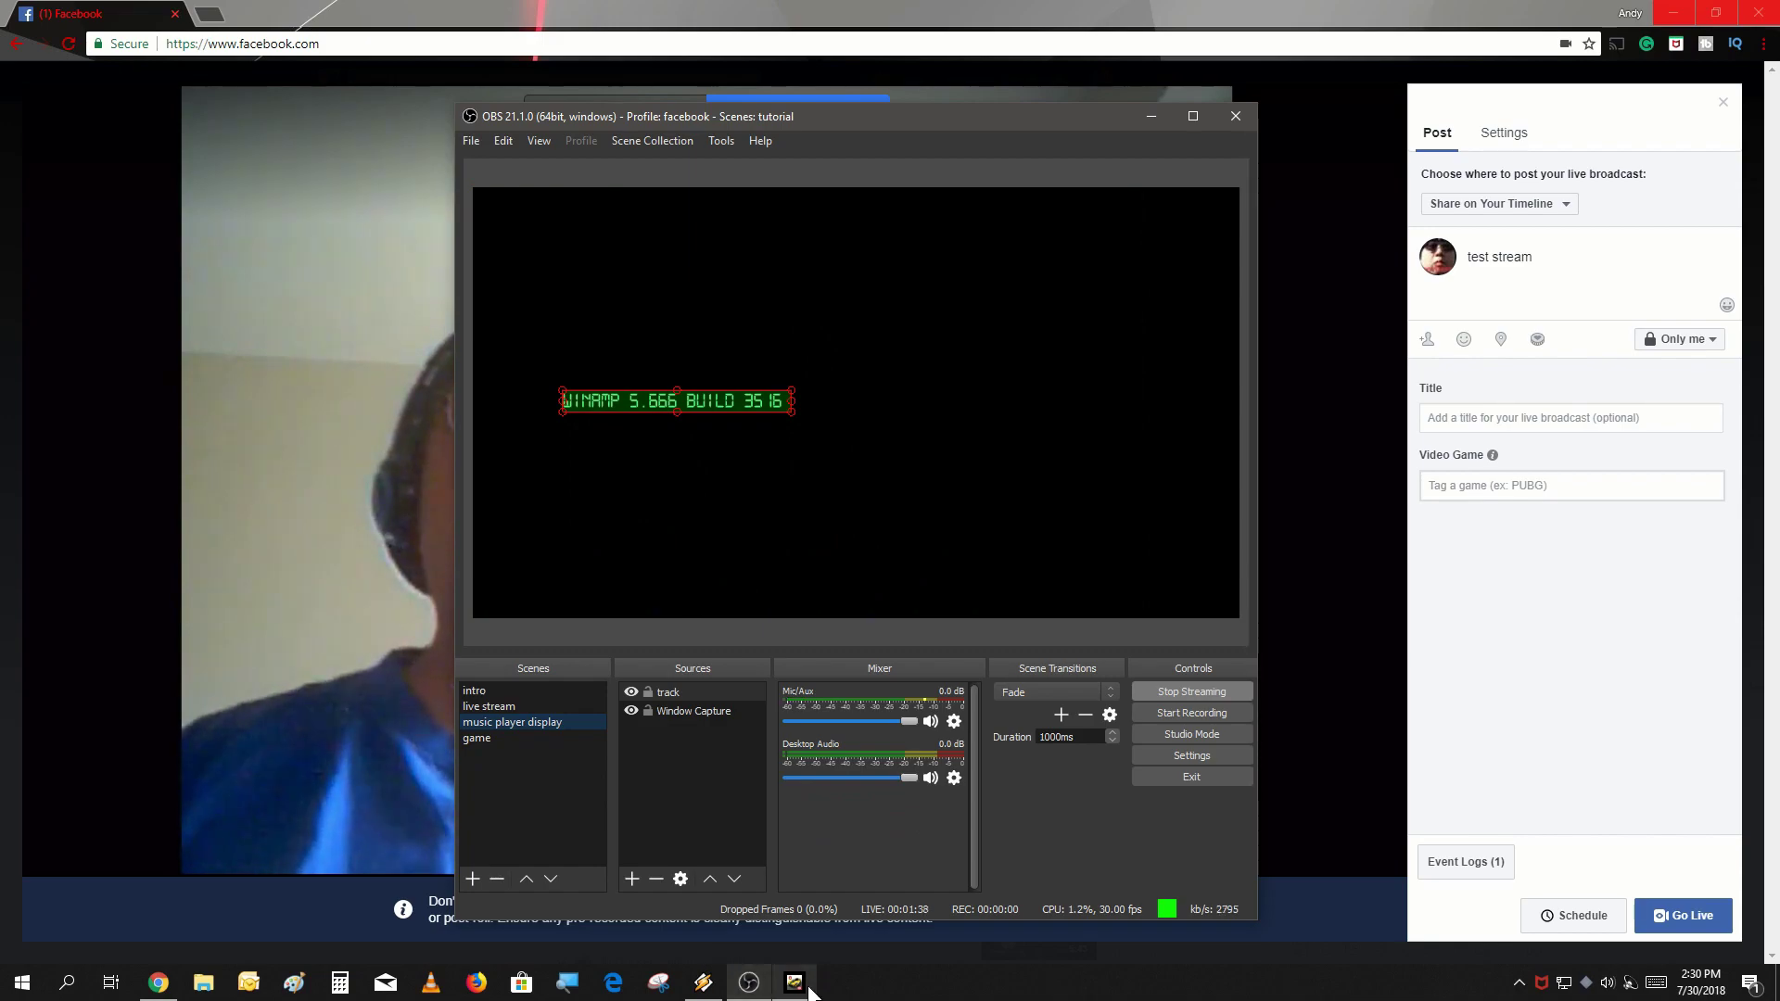
pyautogui.click(702, 871)
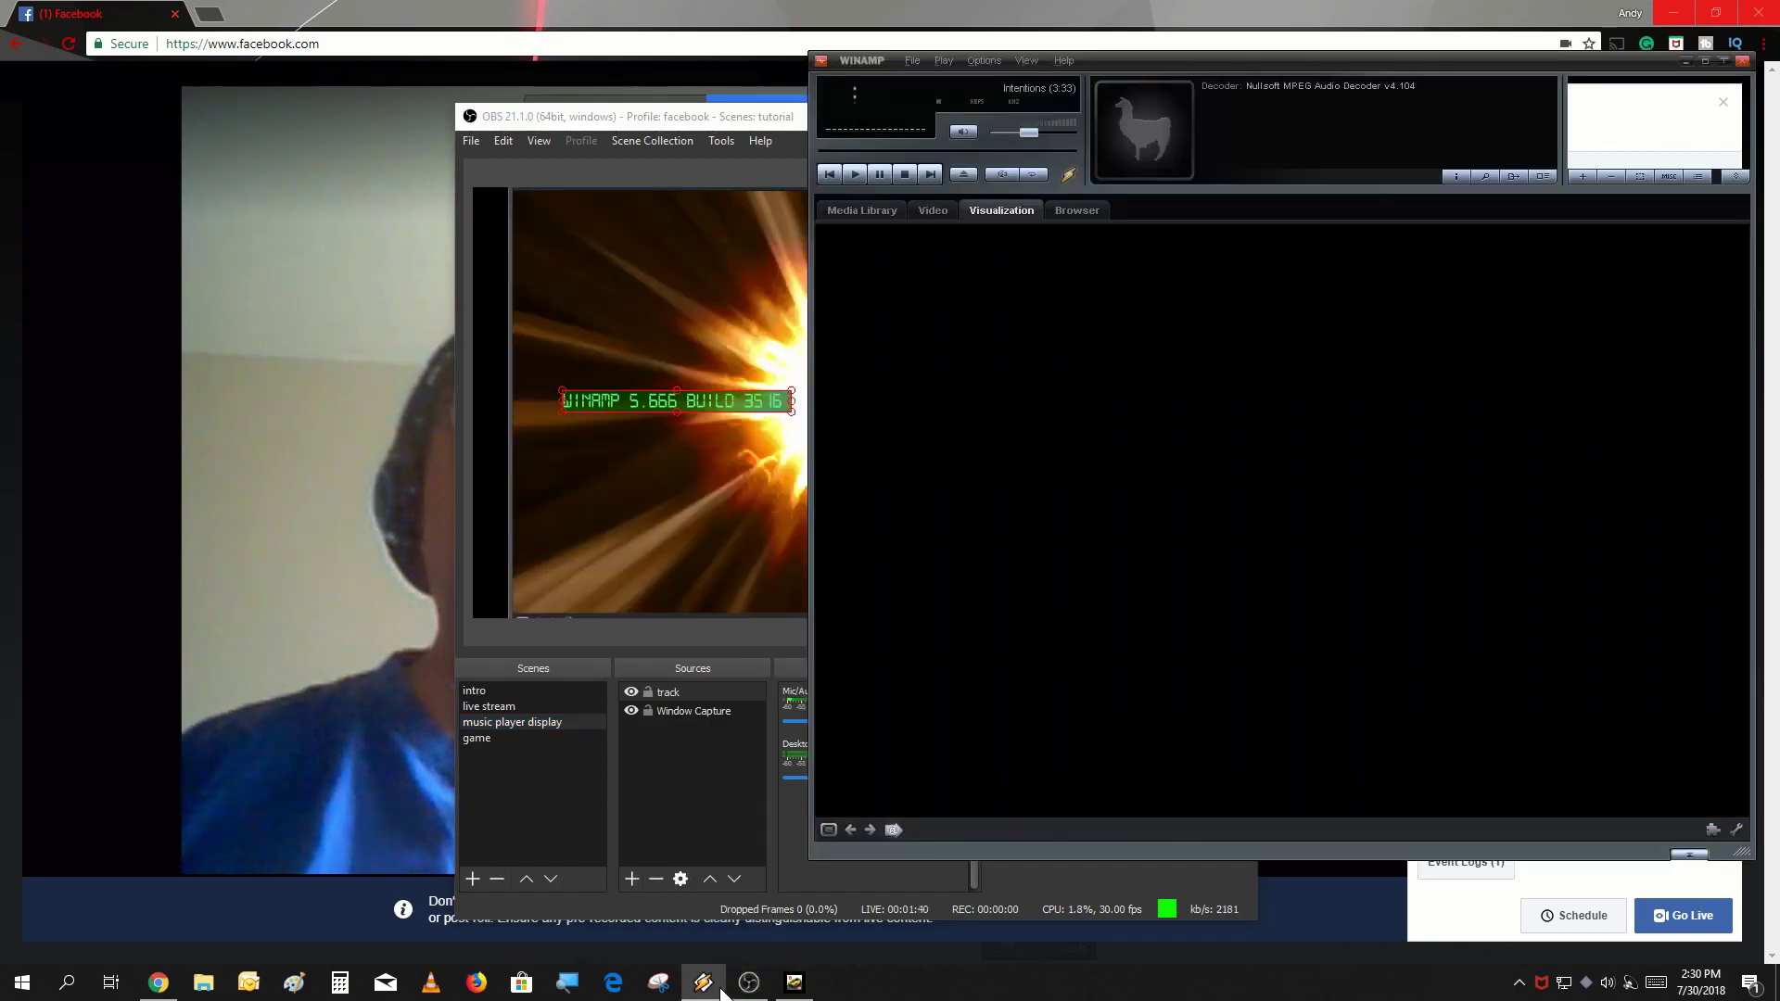
pyautogui.click(746, 510)
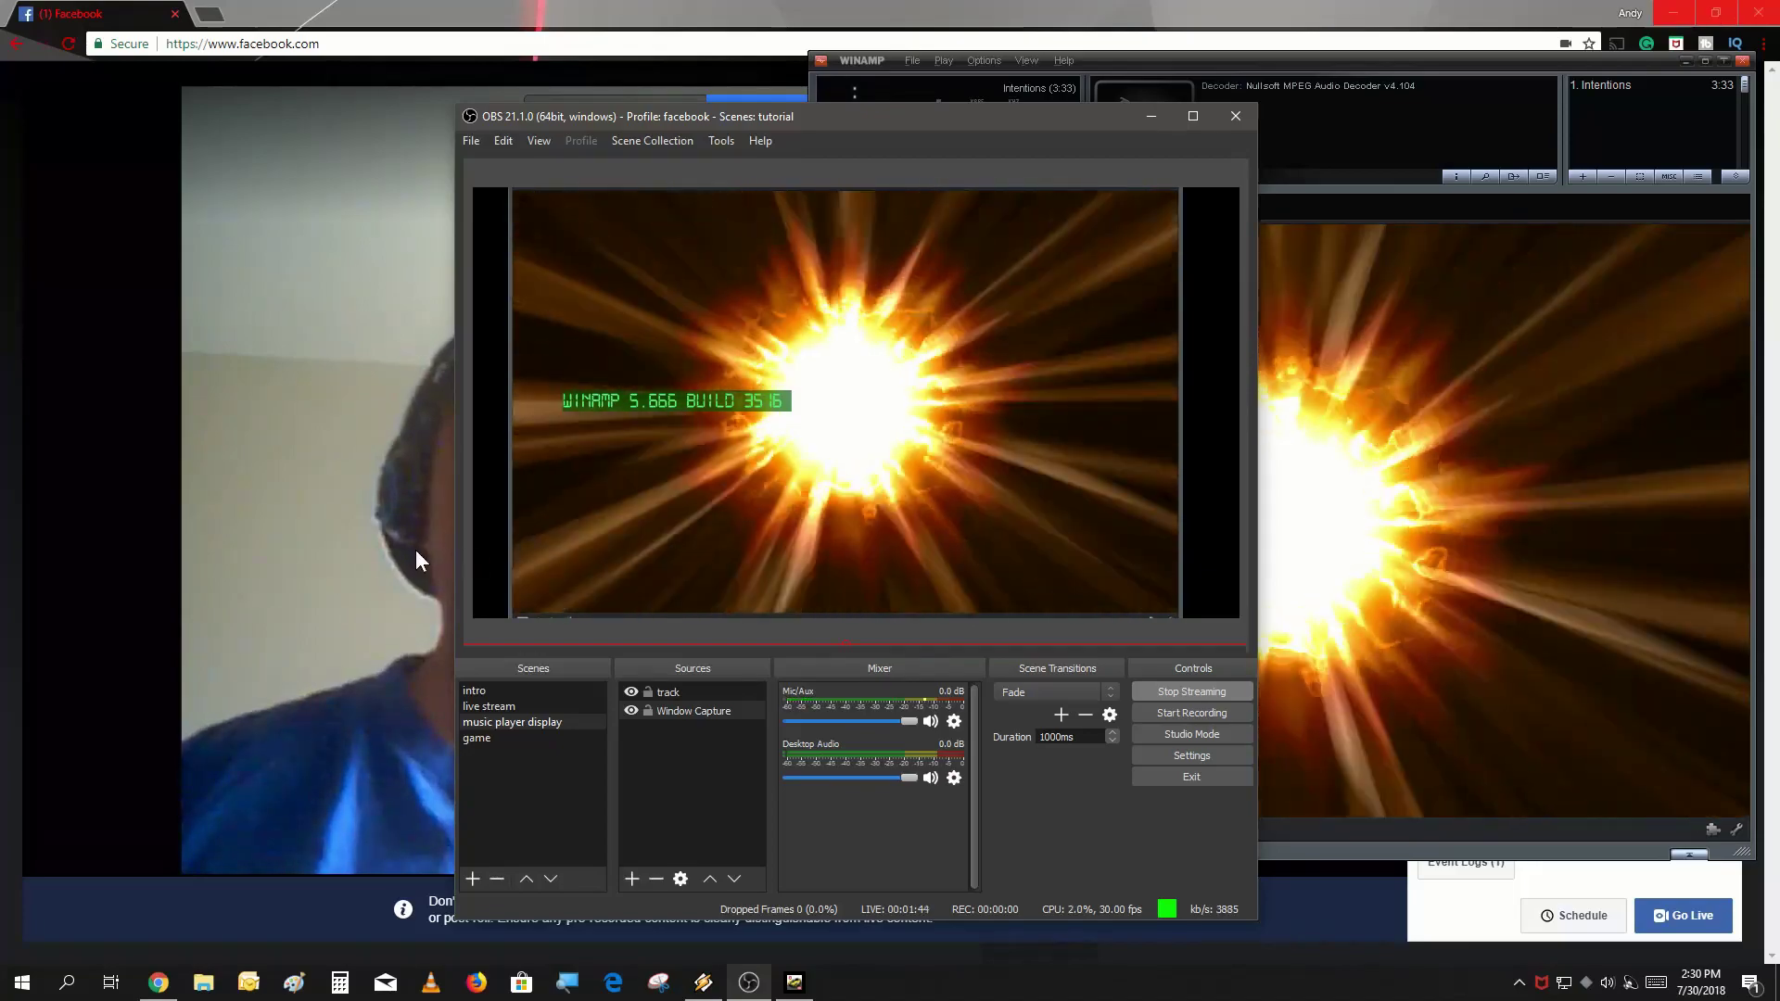
pyautogui.click(1442, 521)
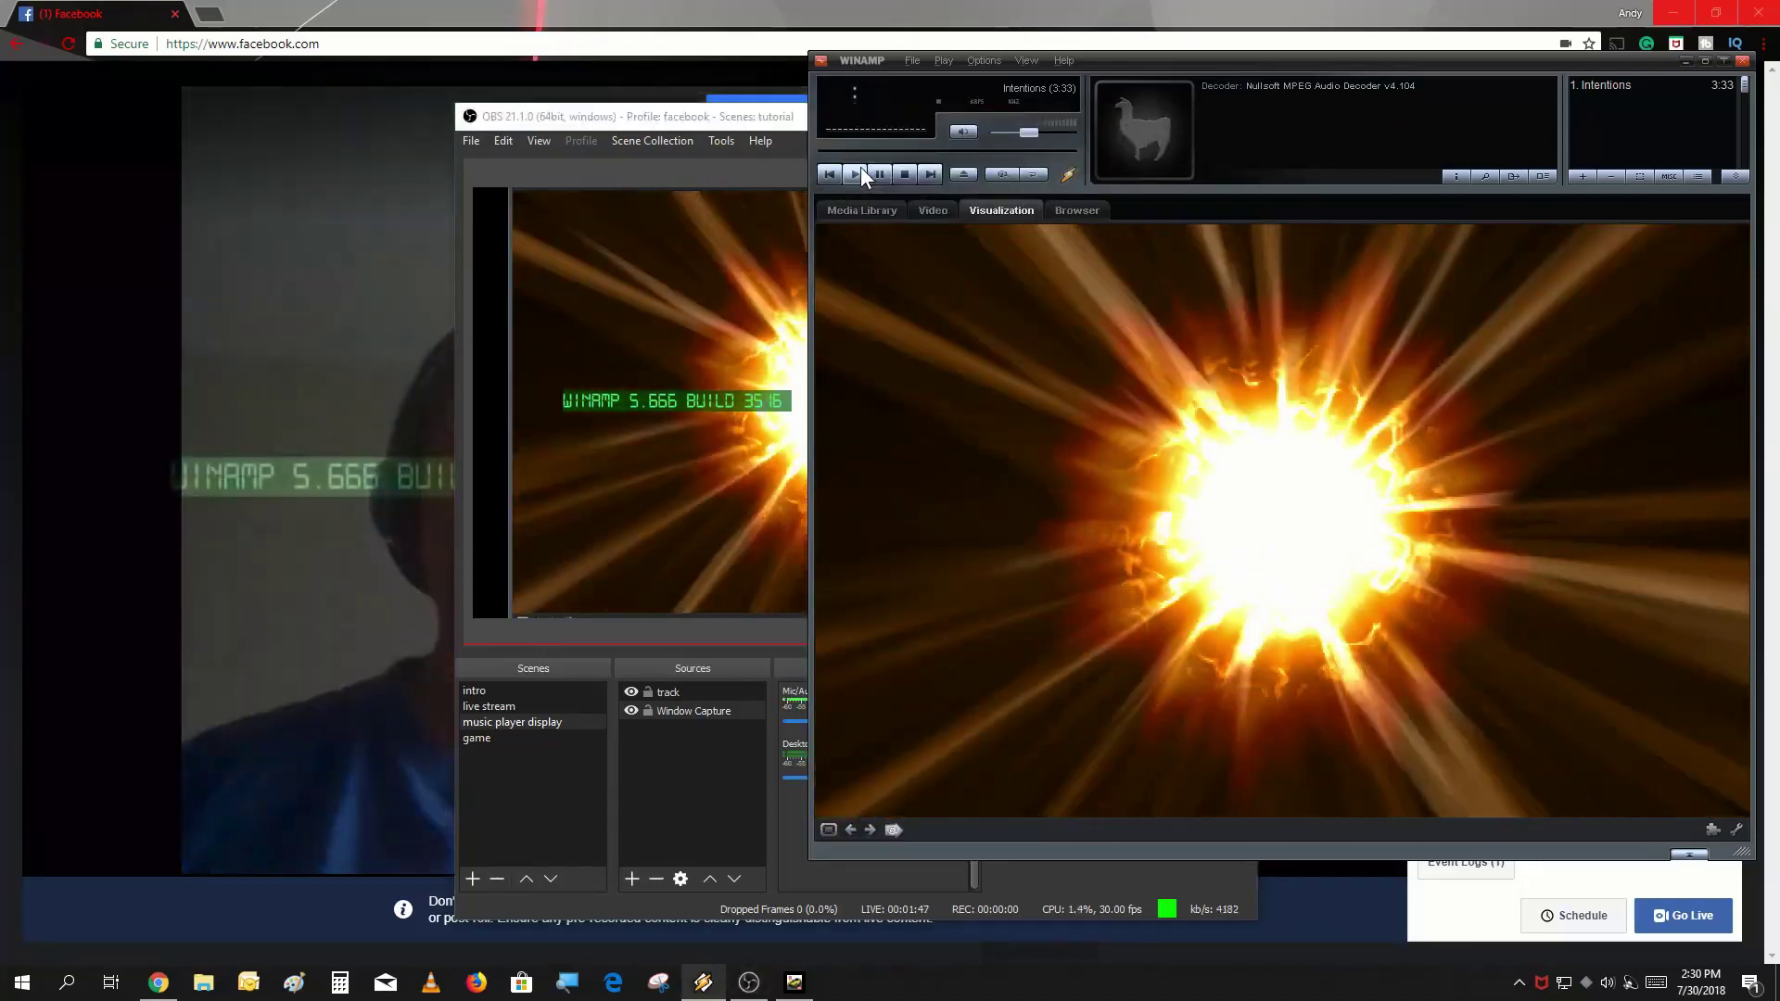
pyautogui.click(857, 172)
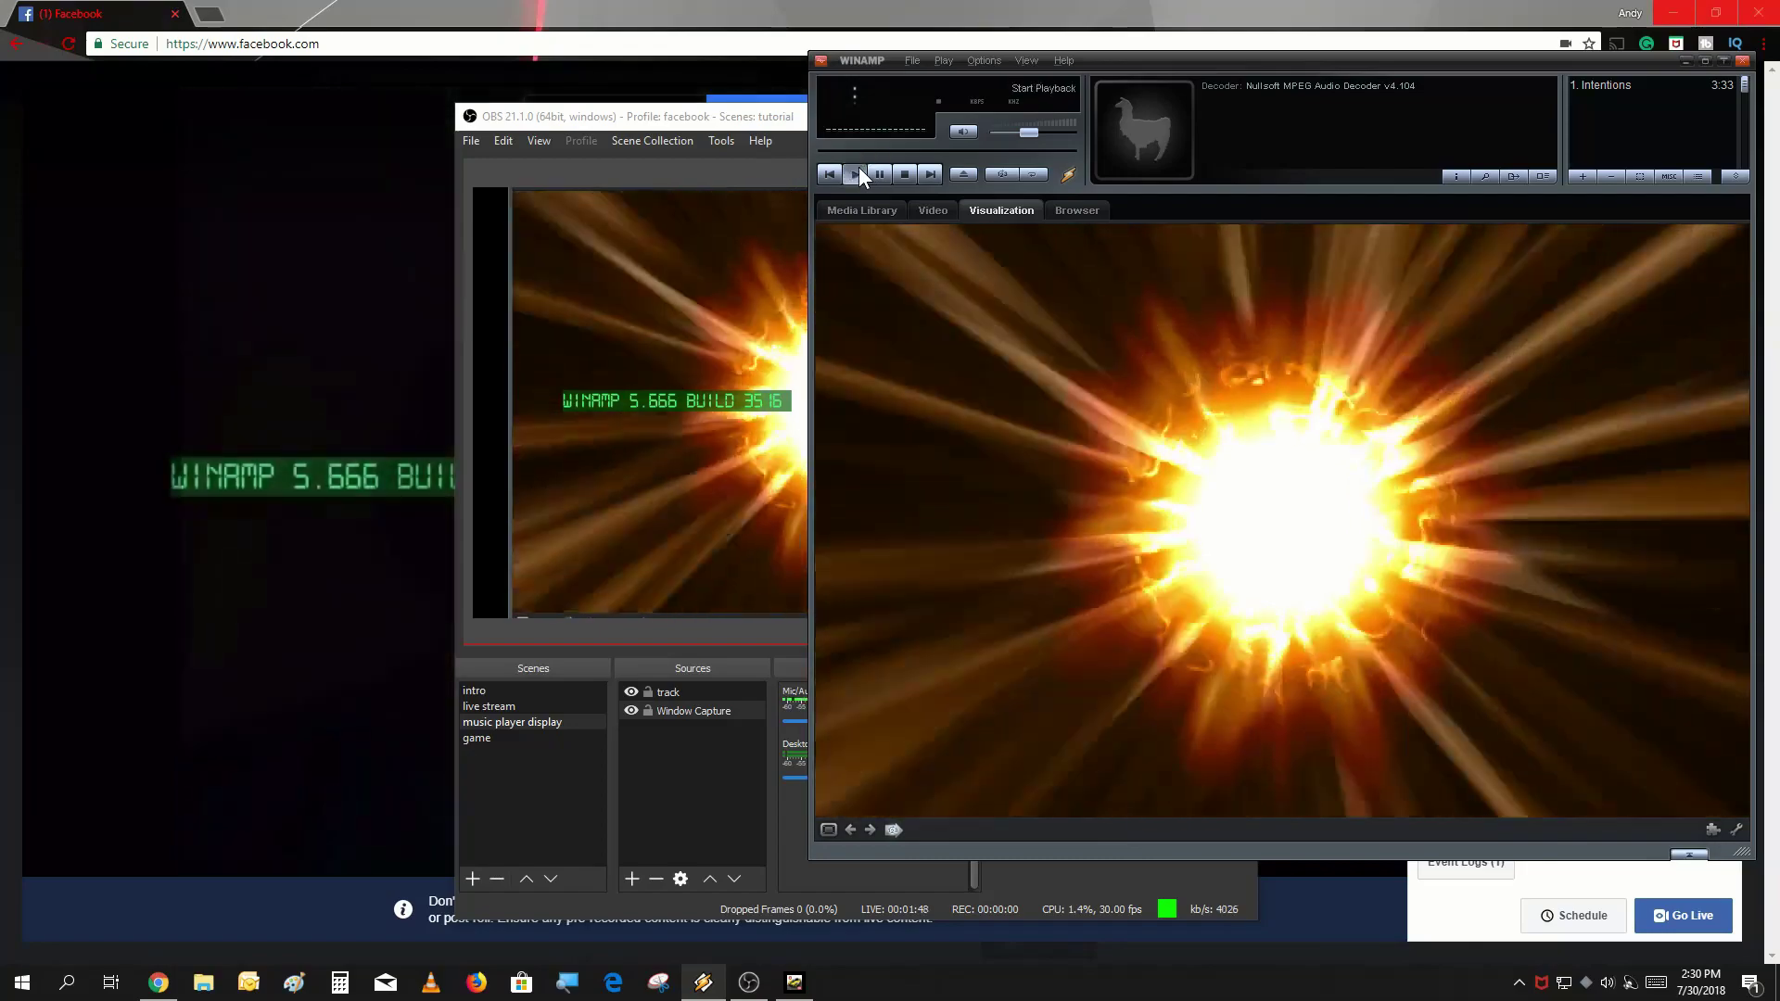
pyautogui.click(326, 439)
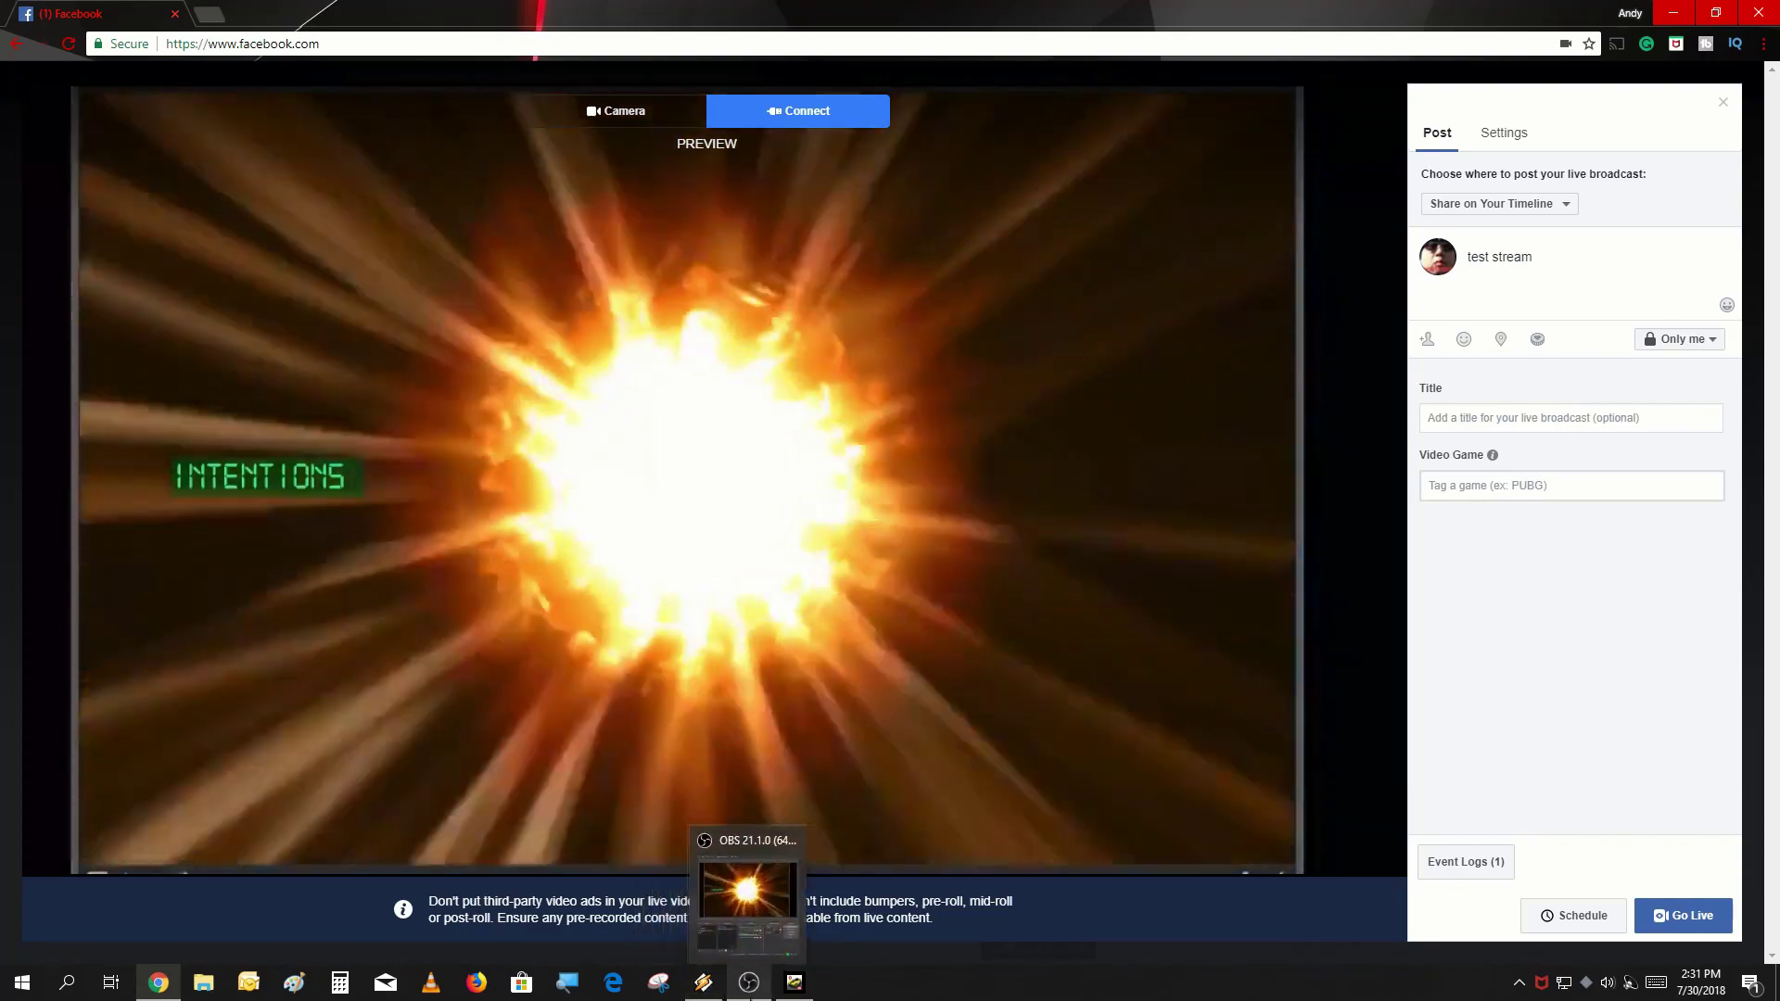
# Go back through OBS to Winamp and stop the track's playback
pyautogui.click(748, 889)
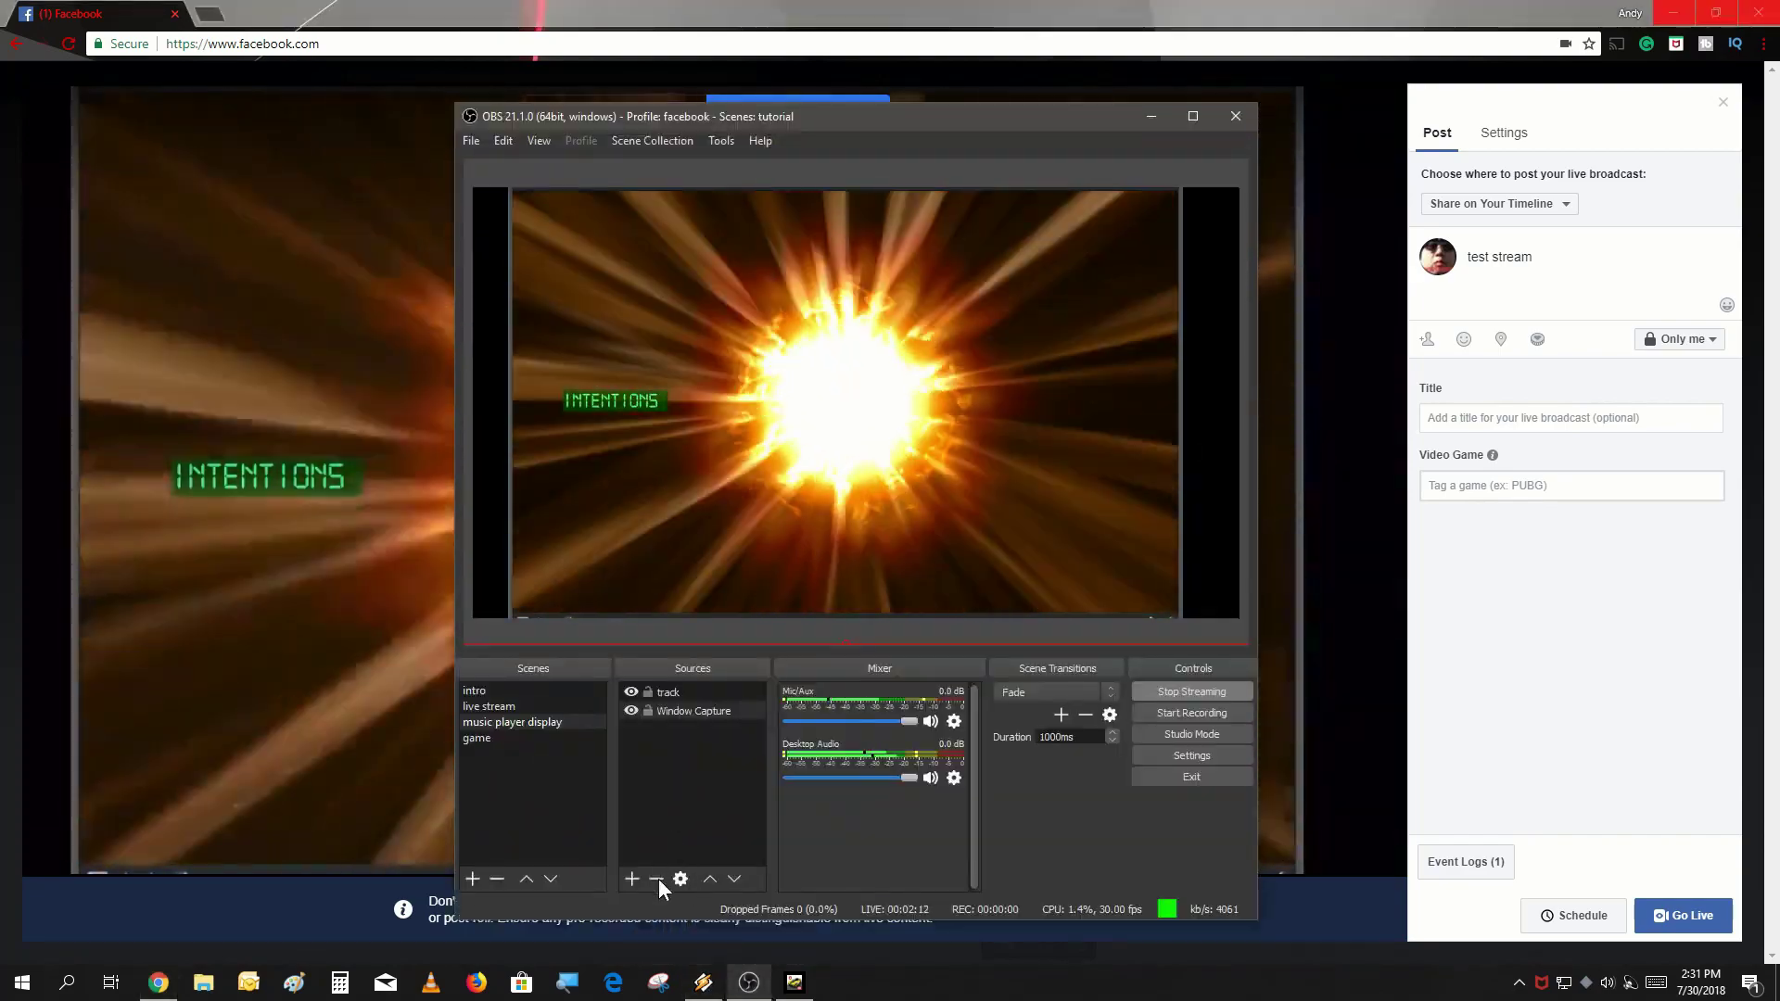
pyautogui.click(716, 989)
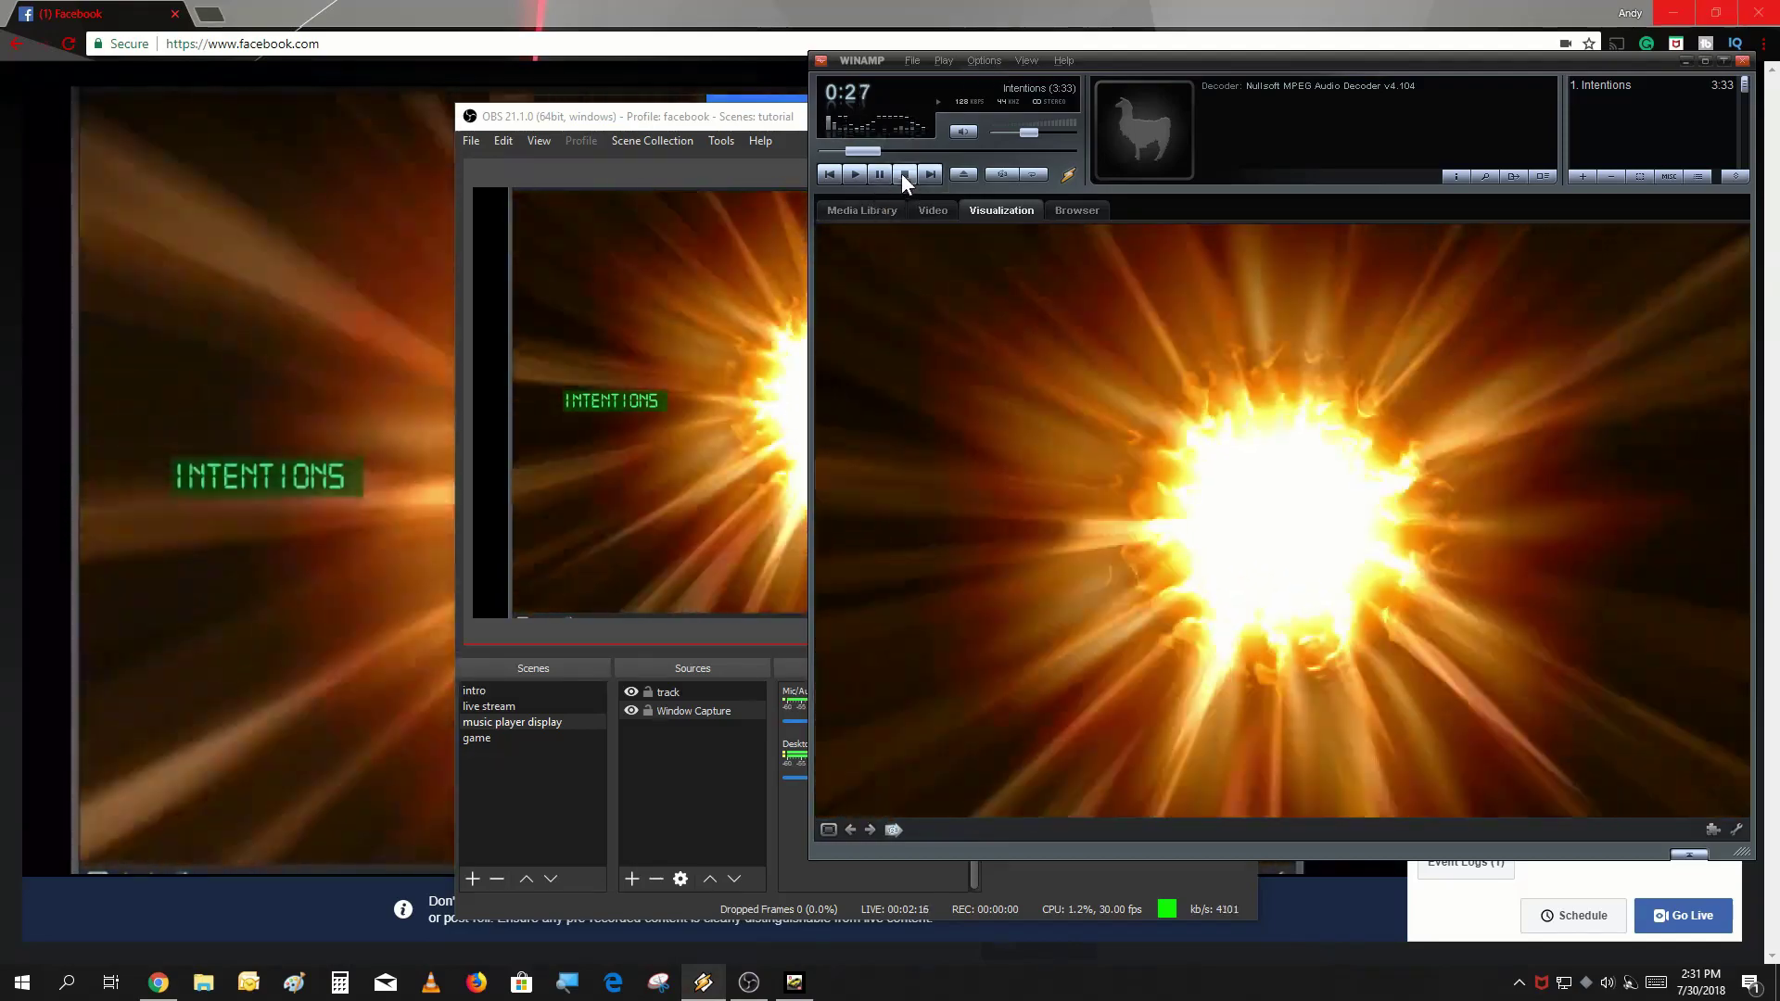
pyautogui.click(903, 174)
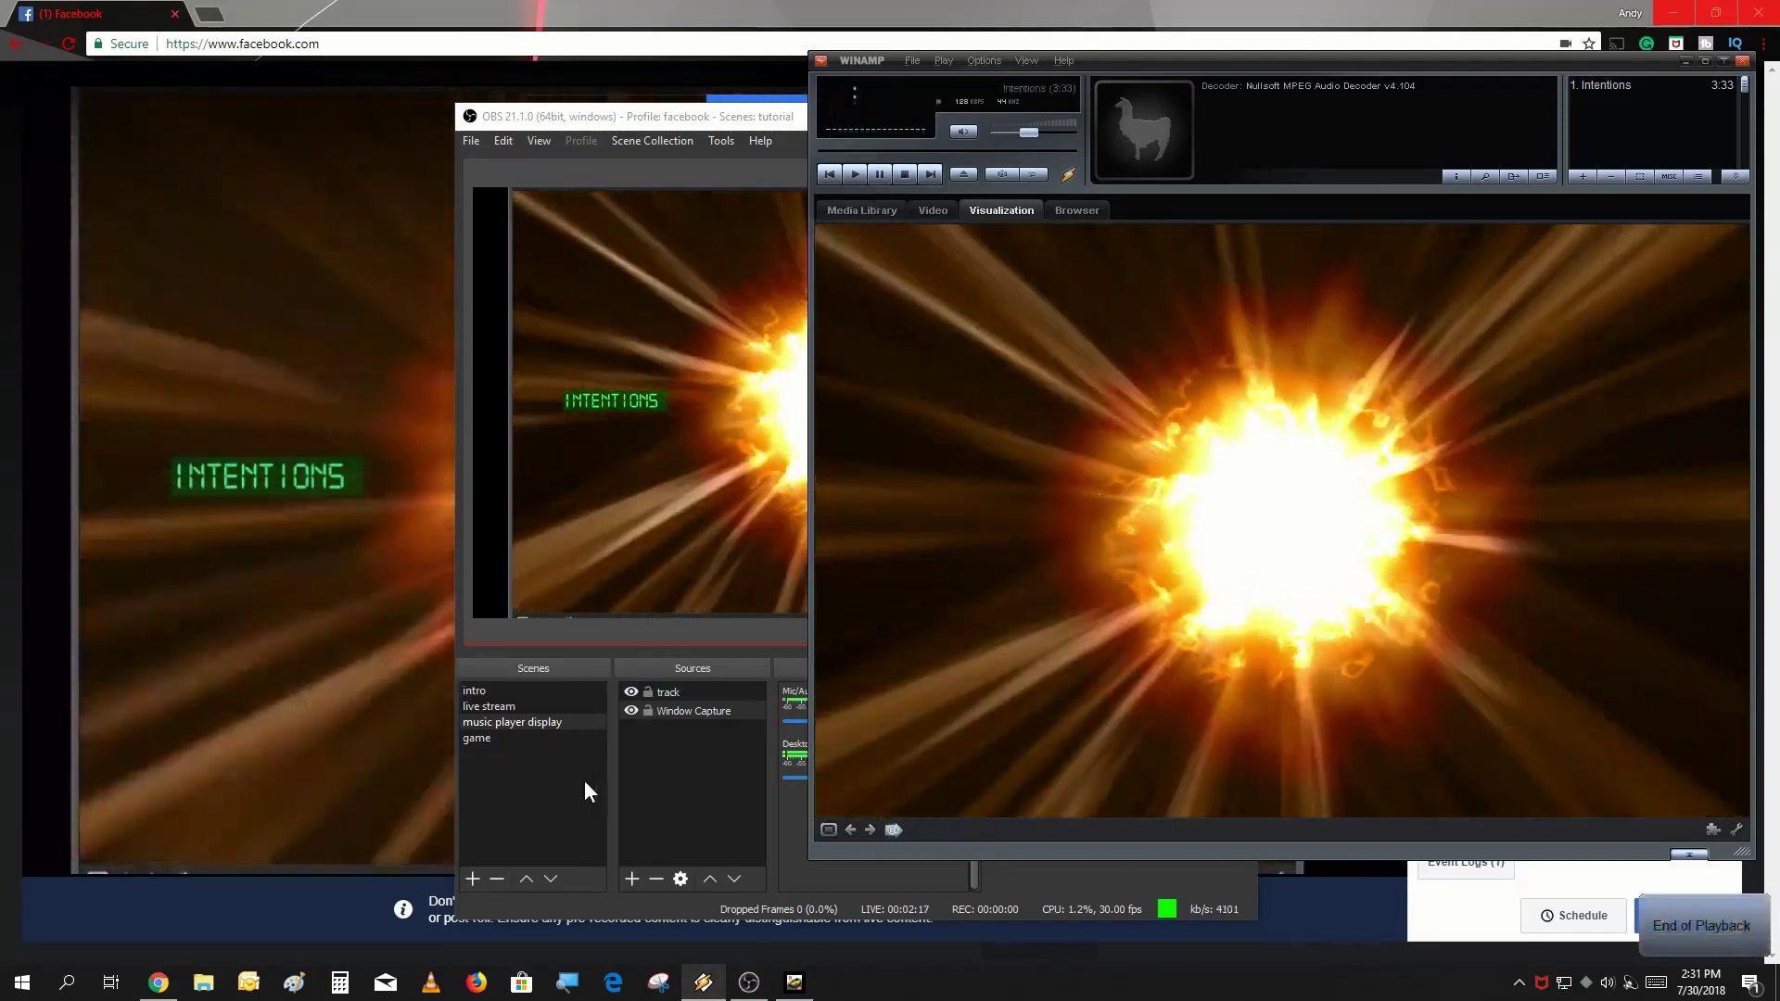
# Switch OBS to the "game" scene, restore the Asphalt 8: Airborne window for capture and check the Facebook preview
pyautogui.click(584, 780)
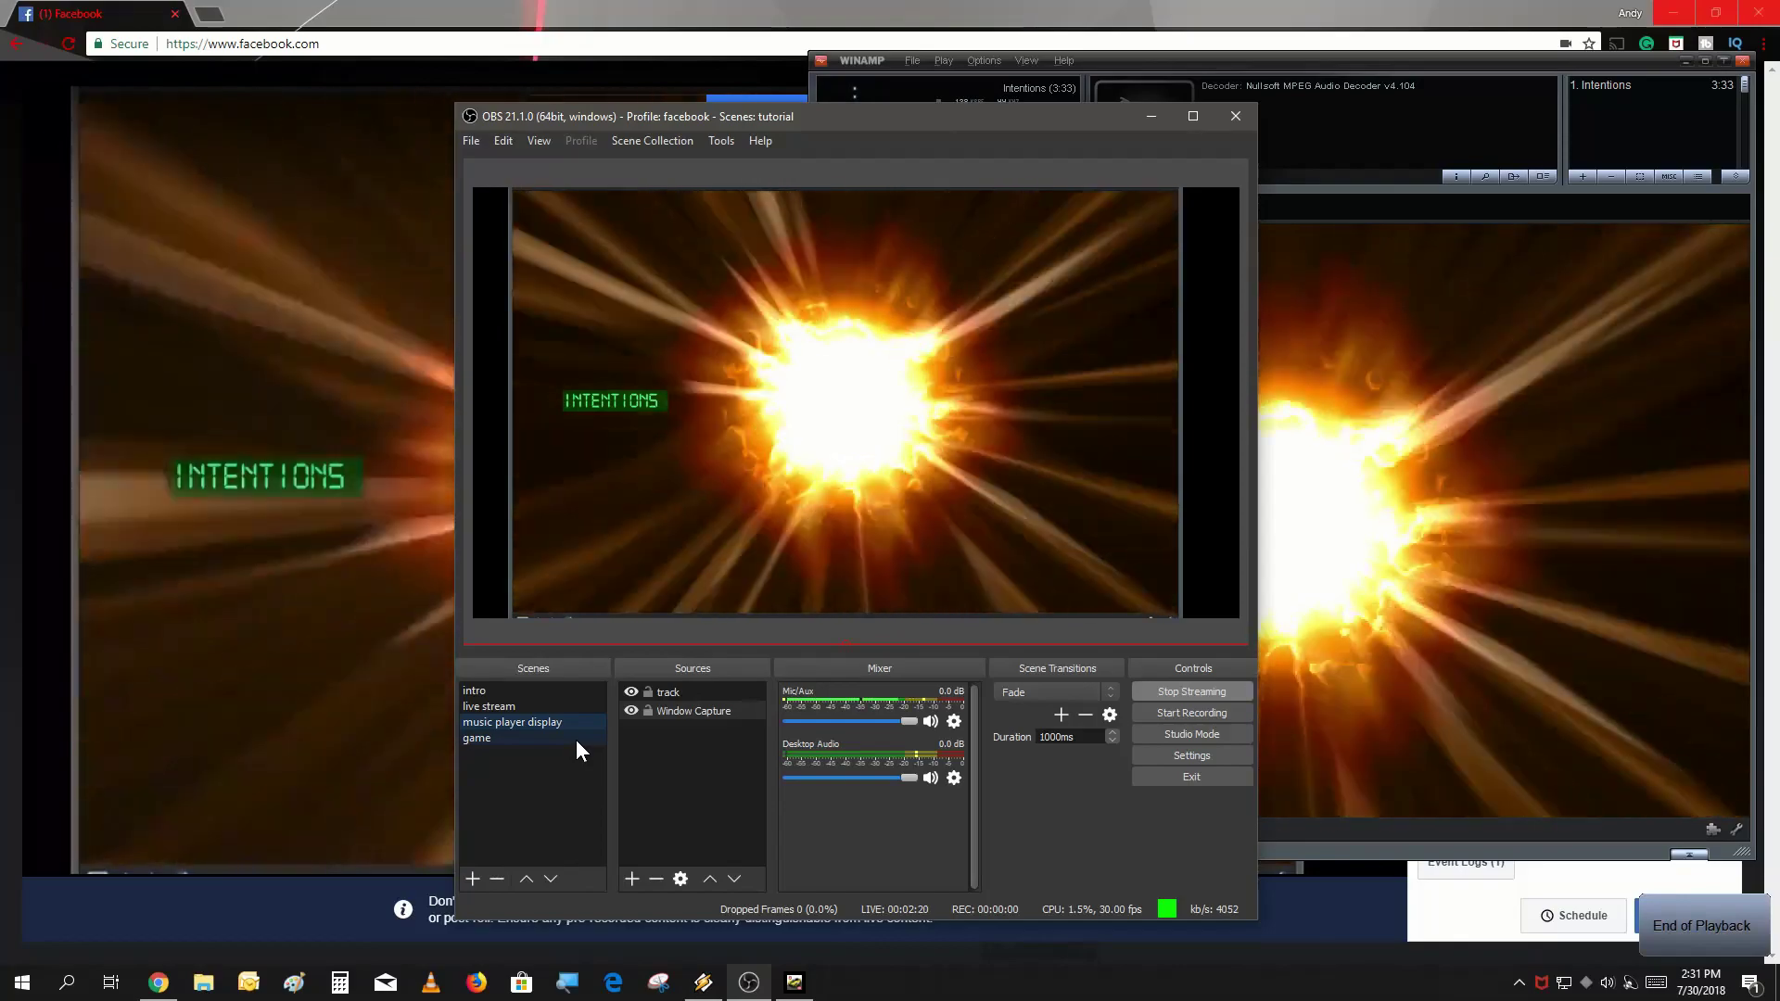
pyautogui.click(576, 738)
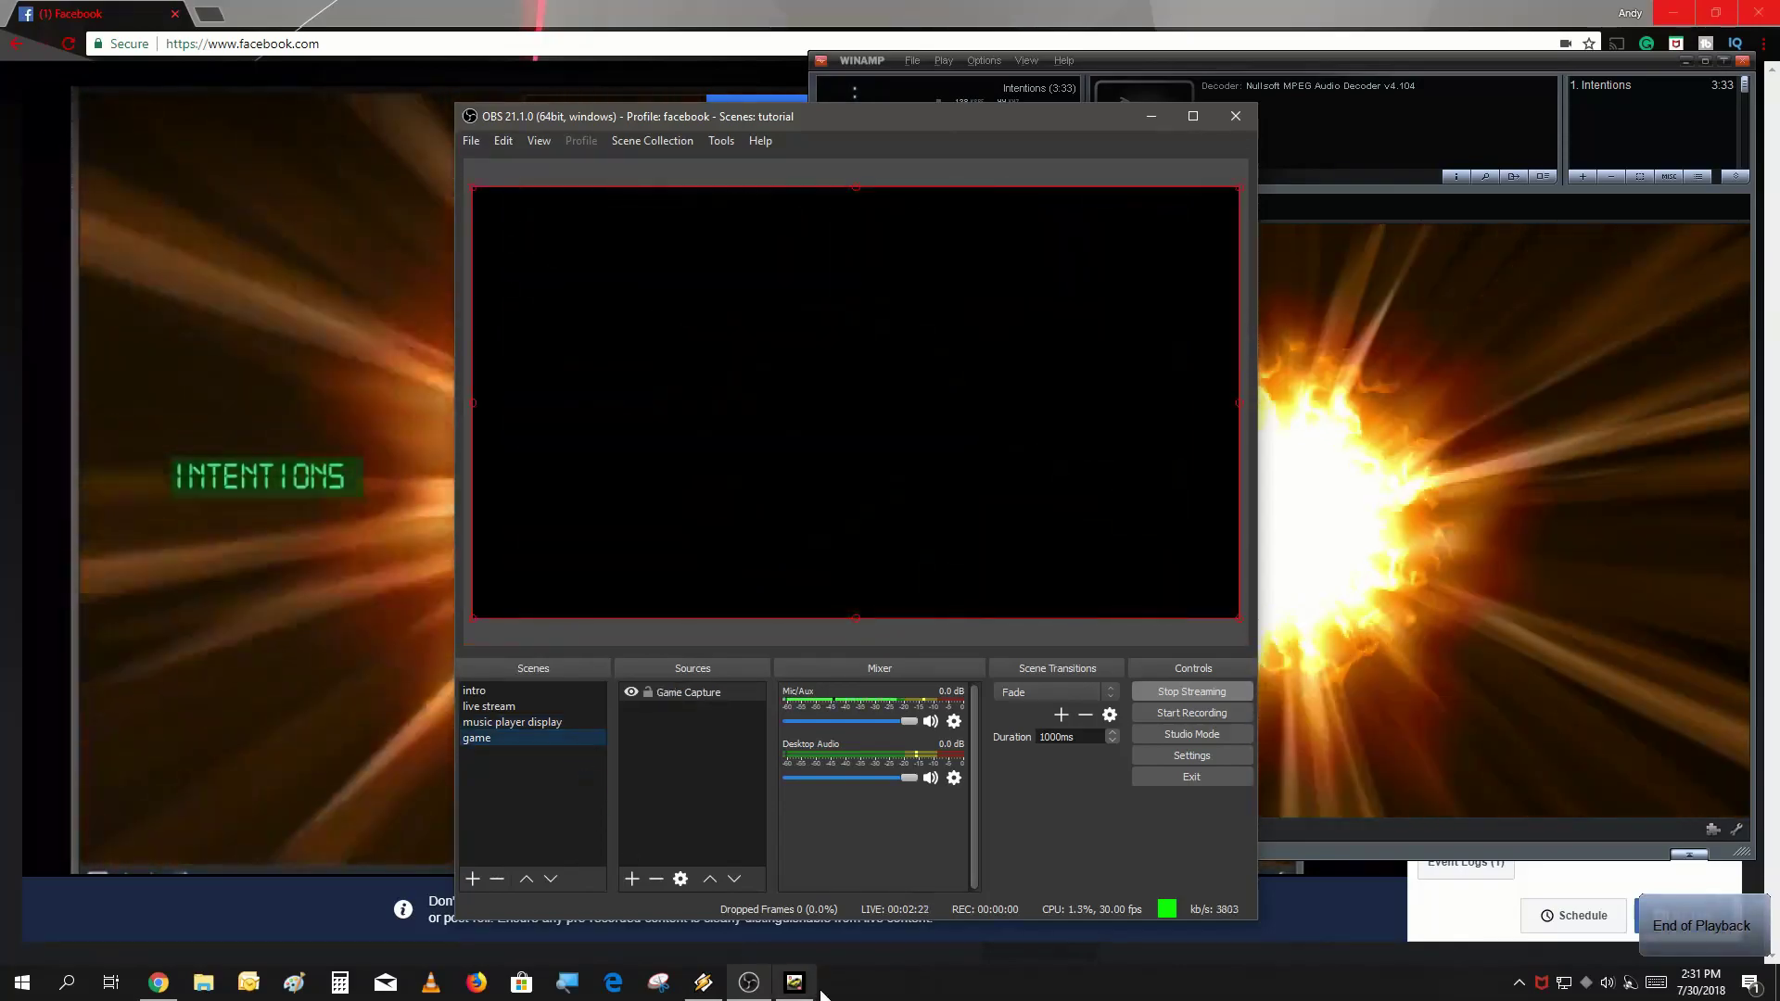
pyautogui.click(793, 983)
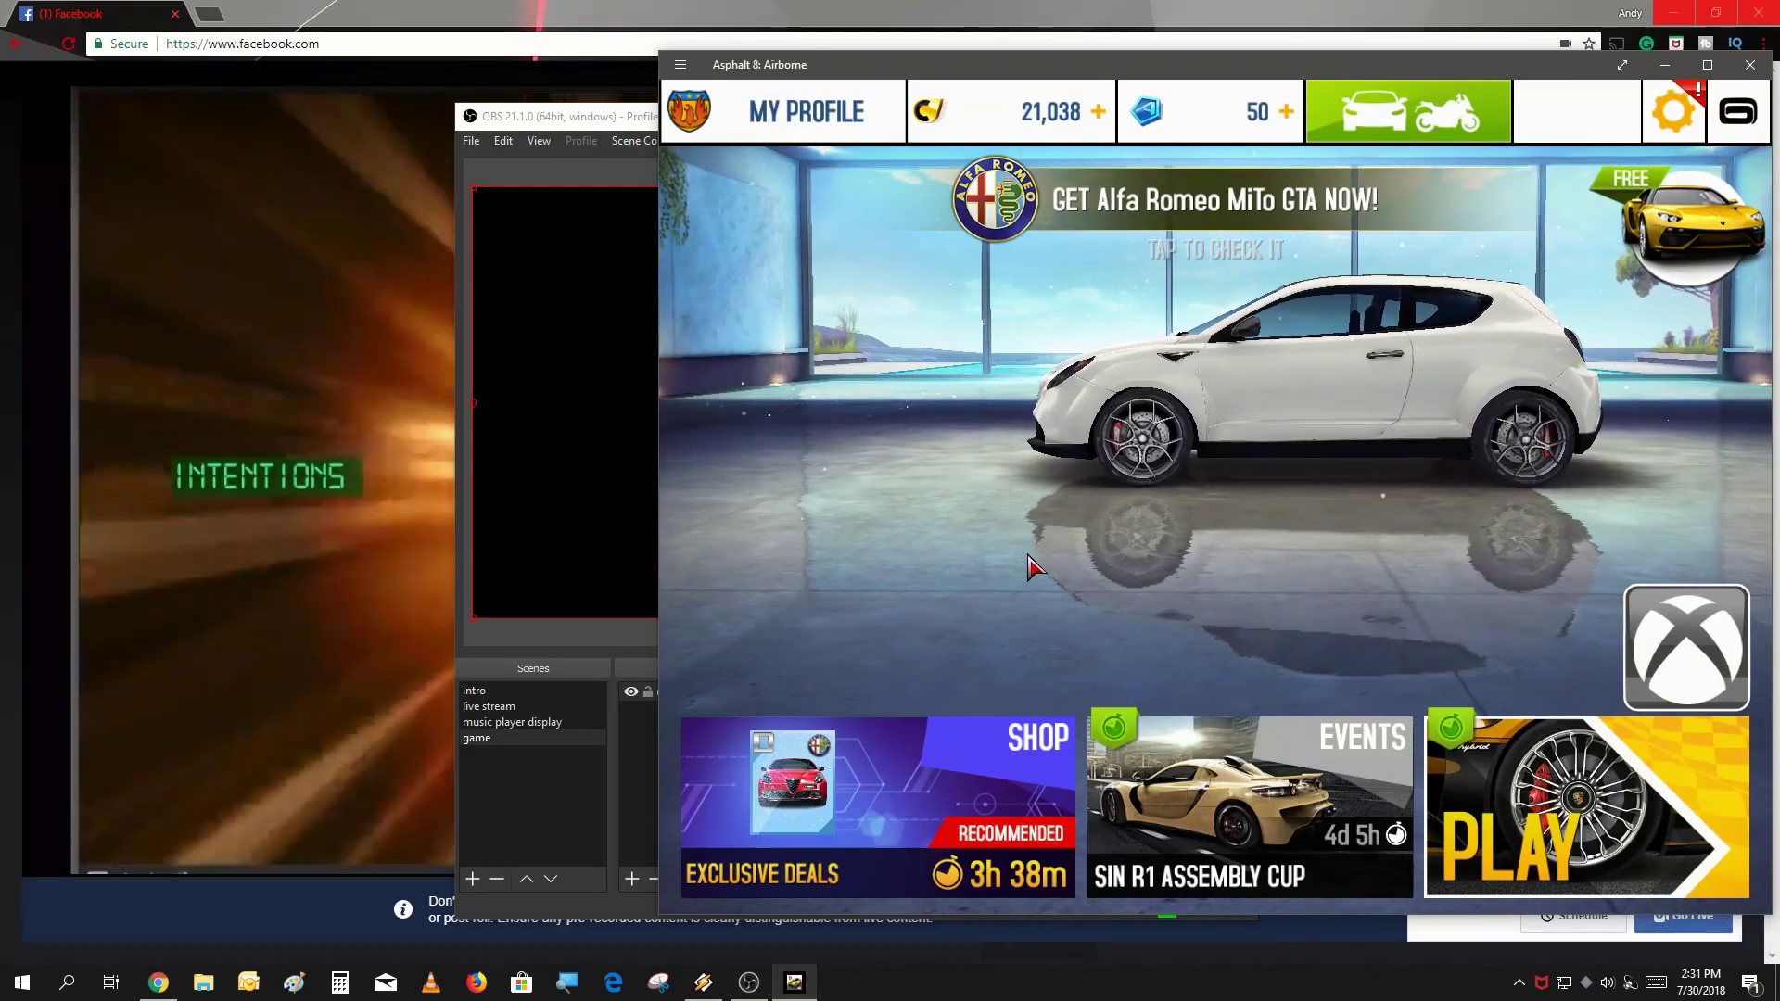
pyautogui.click(123, 614)
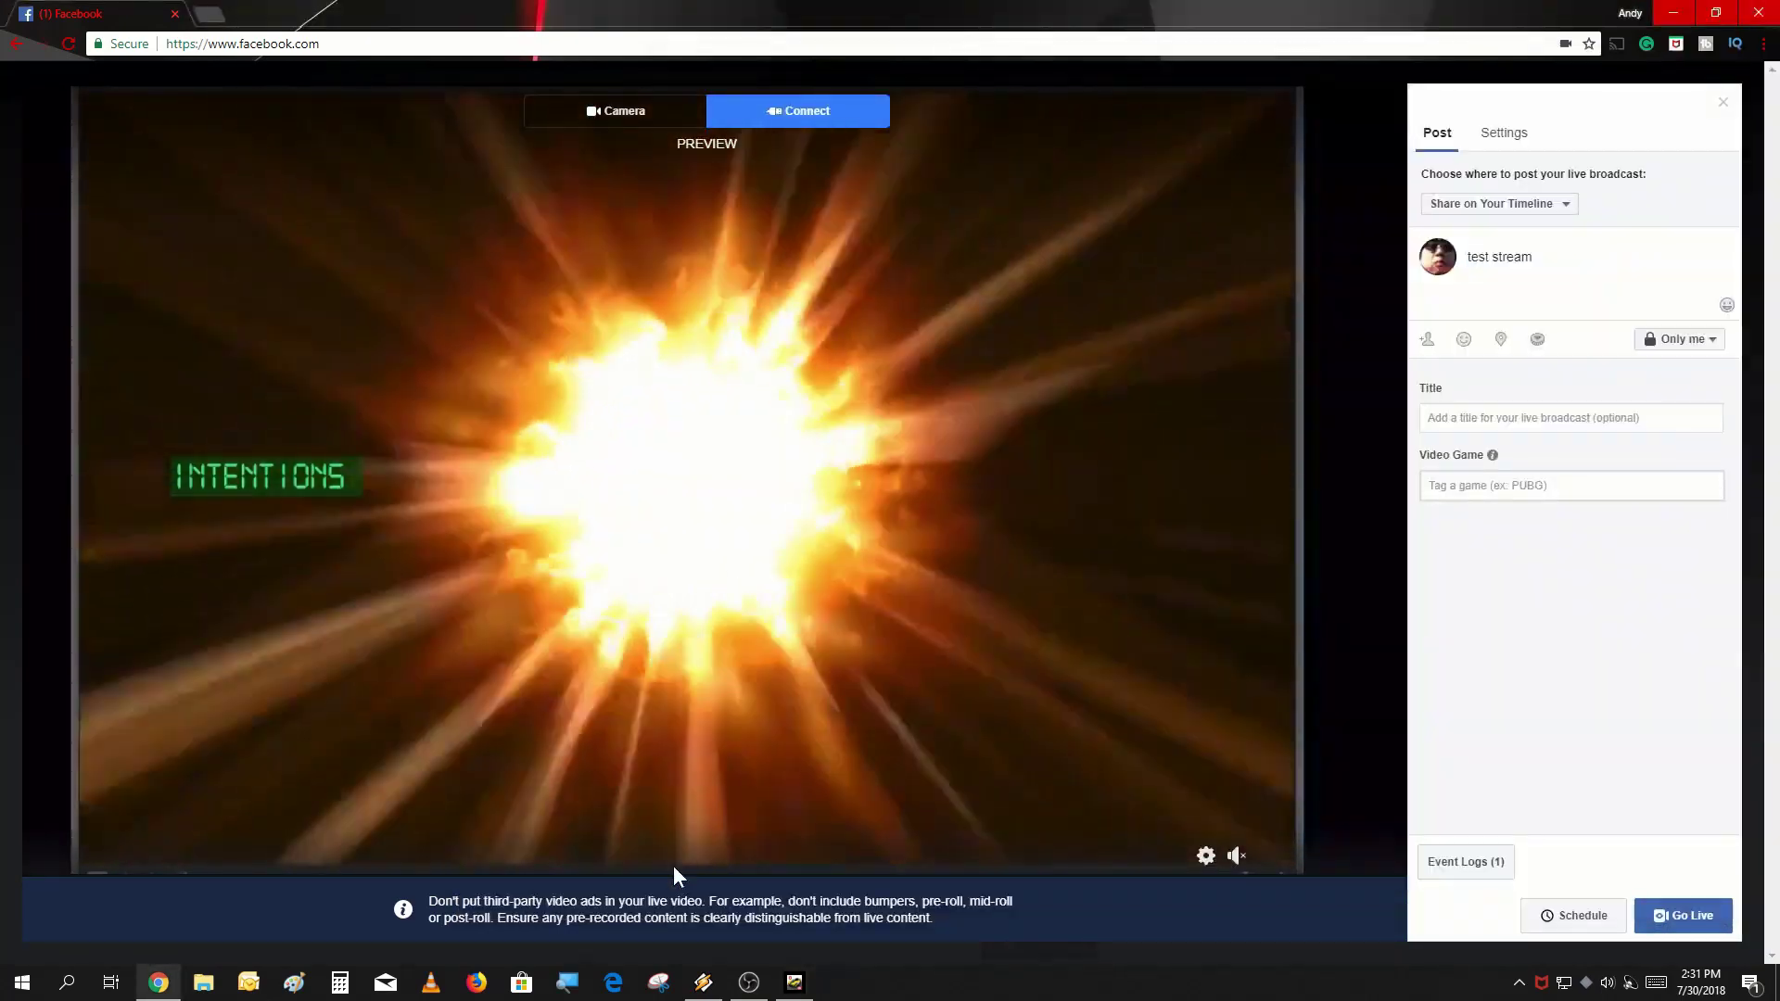
pyautogui.moveTo(703, 983)
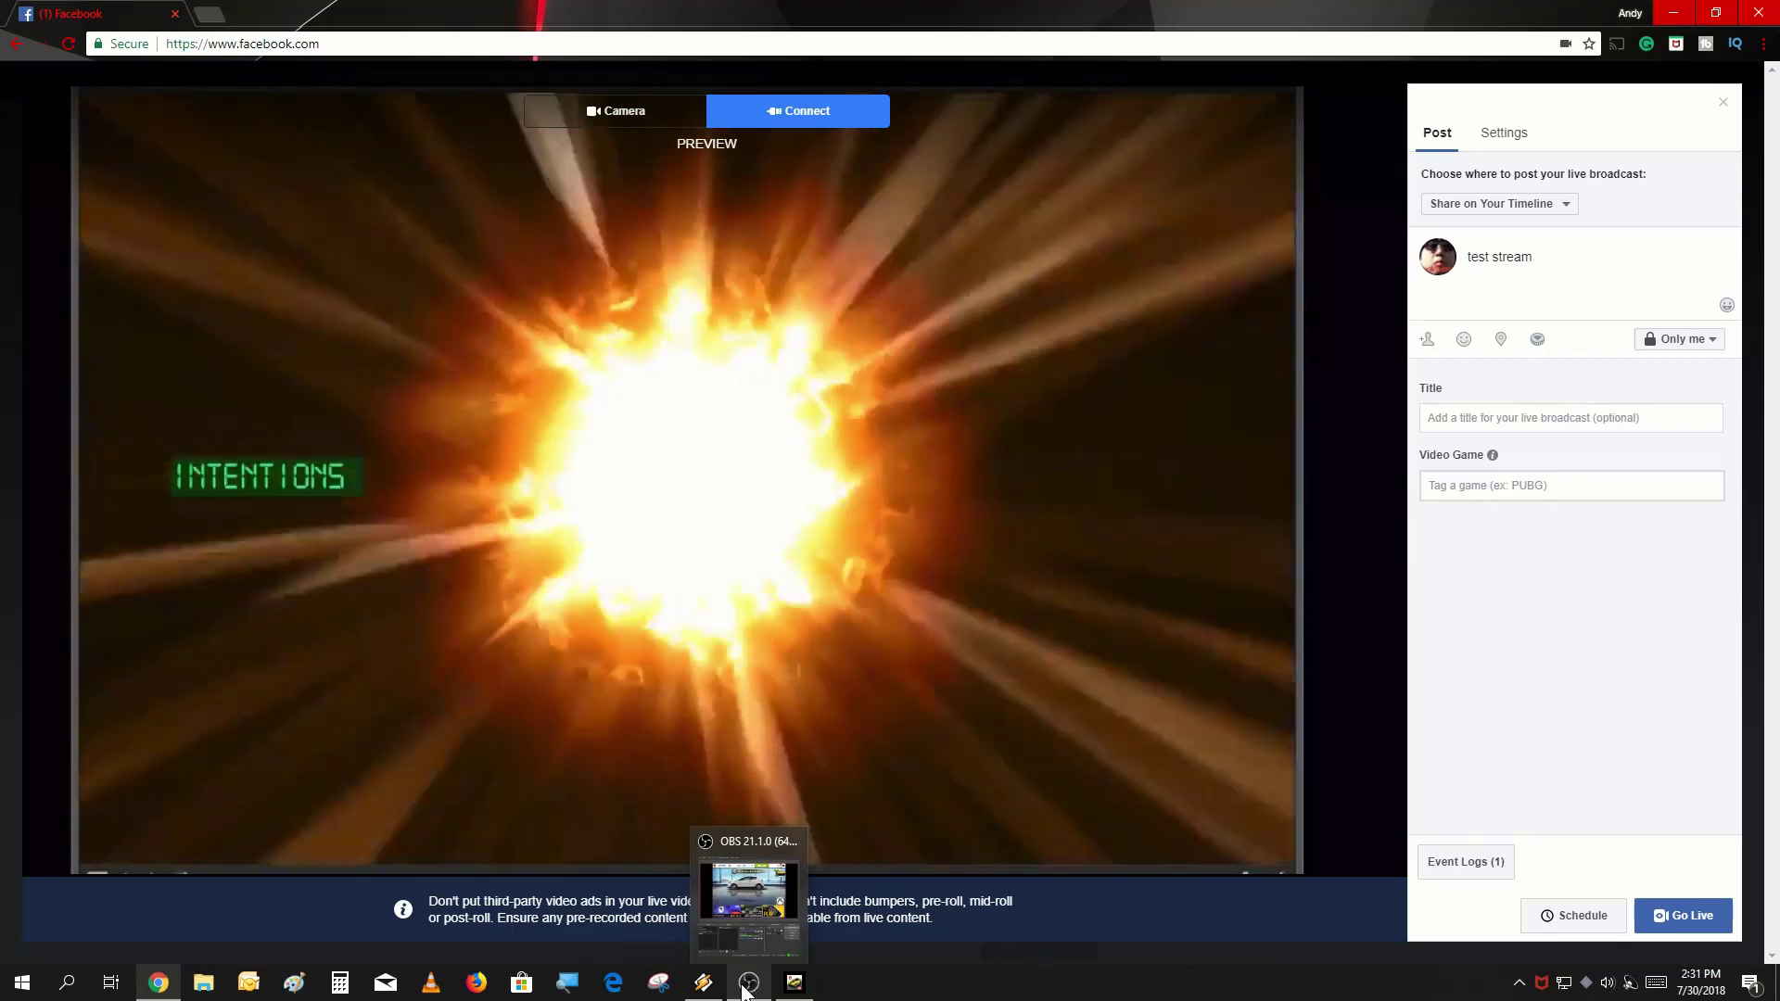
pyautogui.click(744, 981)
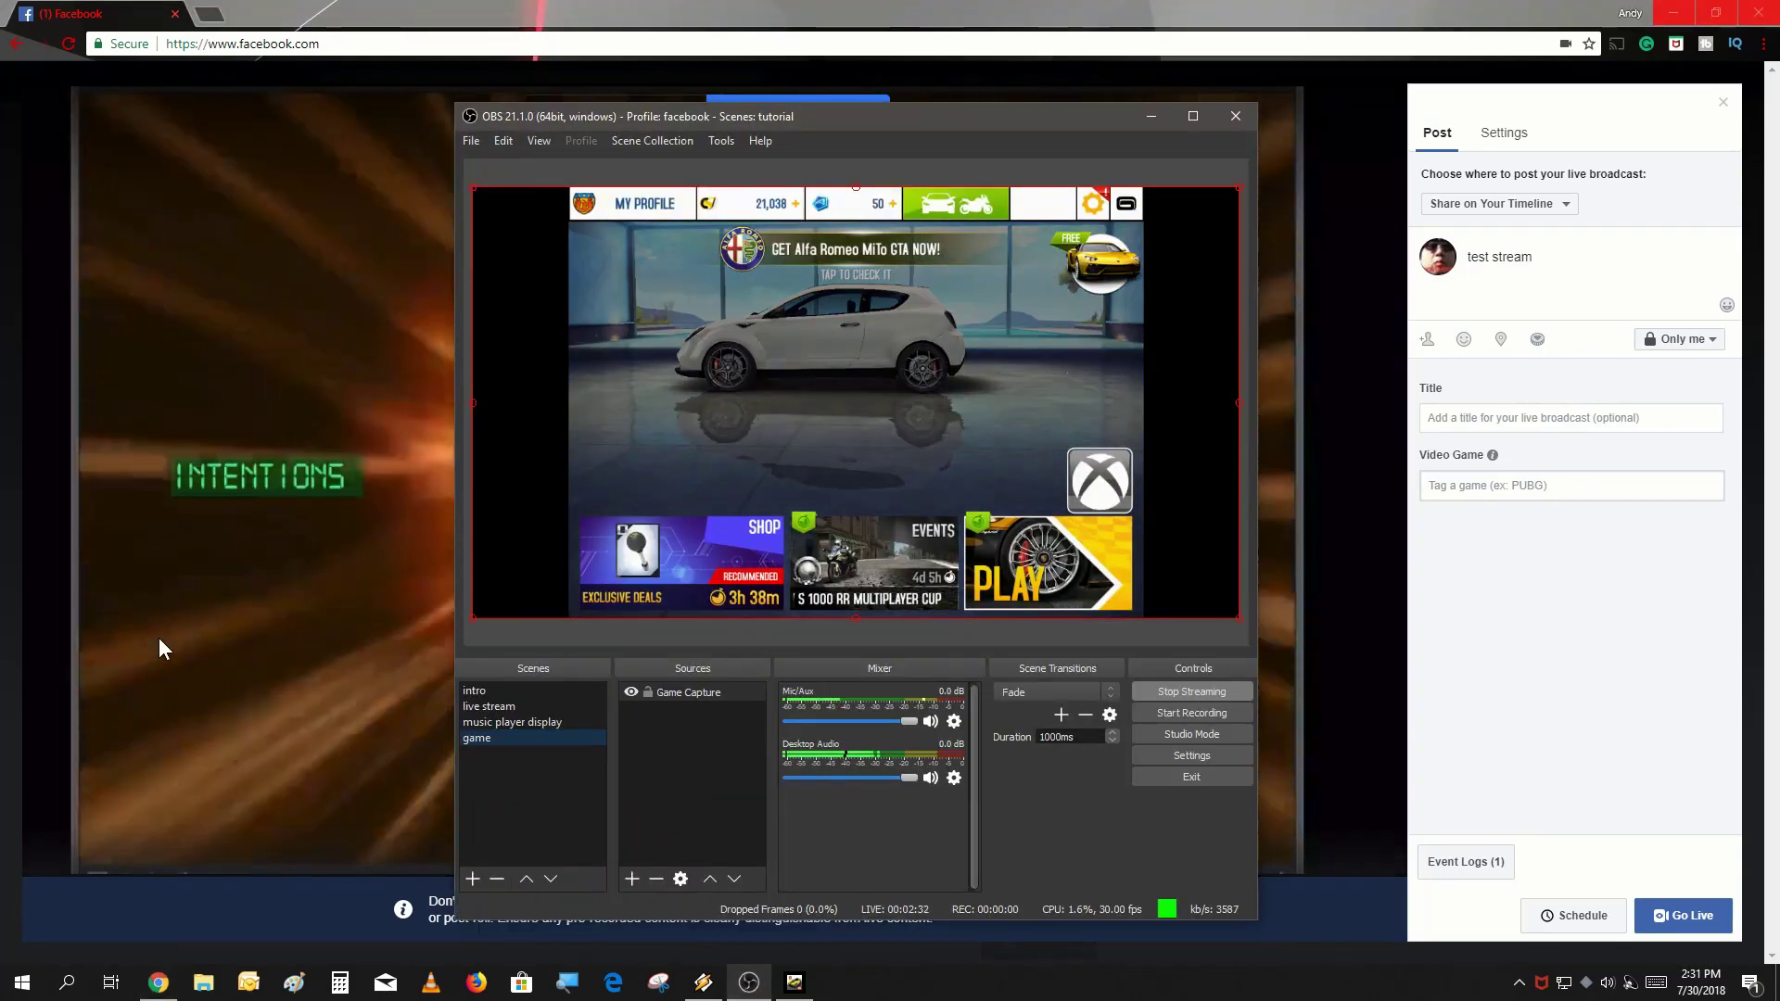
pyautogui.click(746, 981)
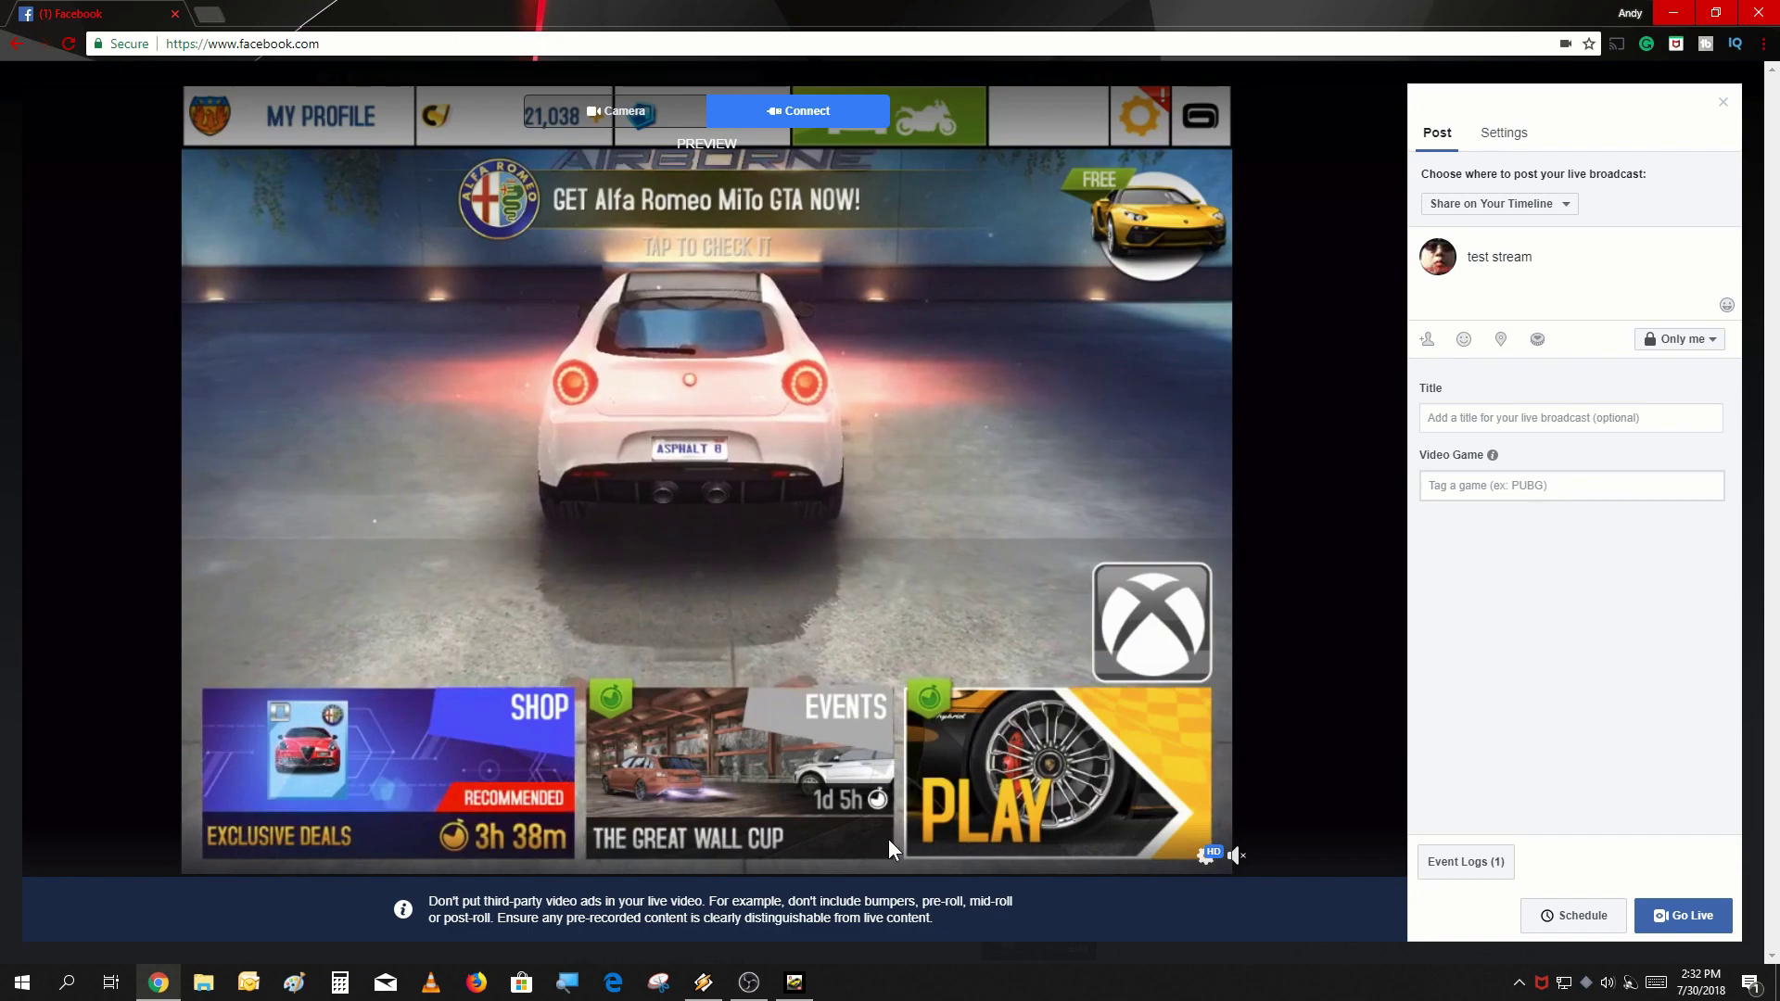
# Return to OBS, switch back to the "intro" scene and view it in the Facebook live preview
pyautogui.moveTo(723, 998)
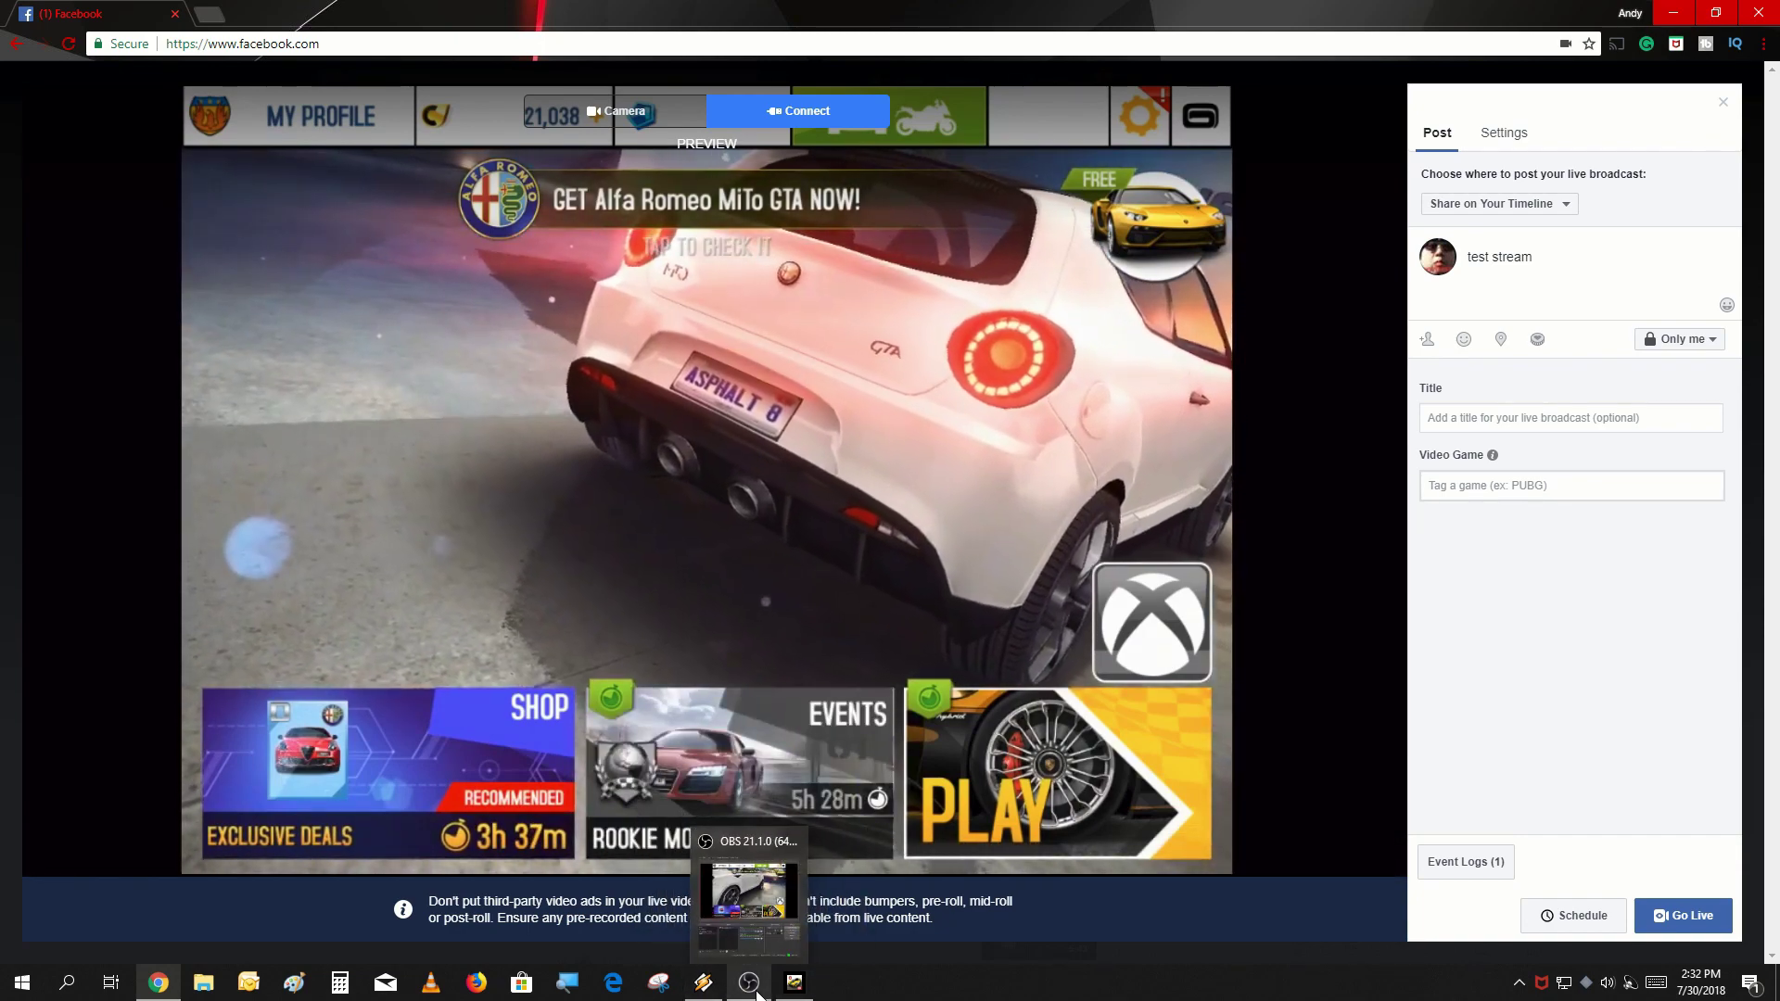
pyautogui.click(758, 995)
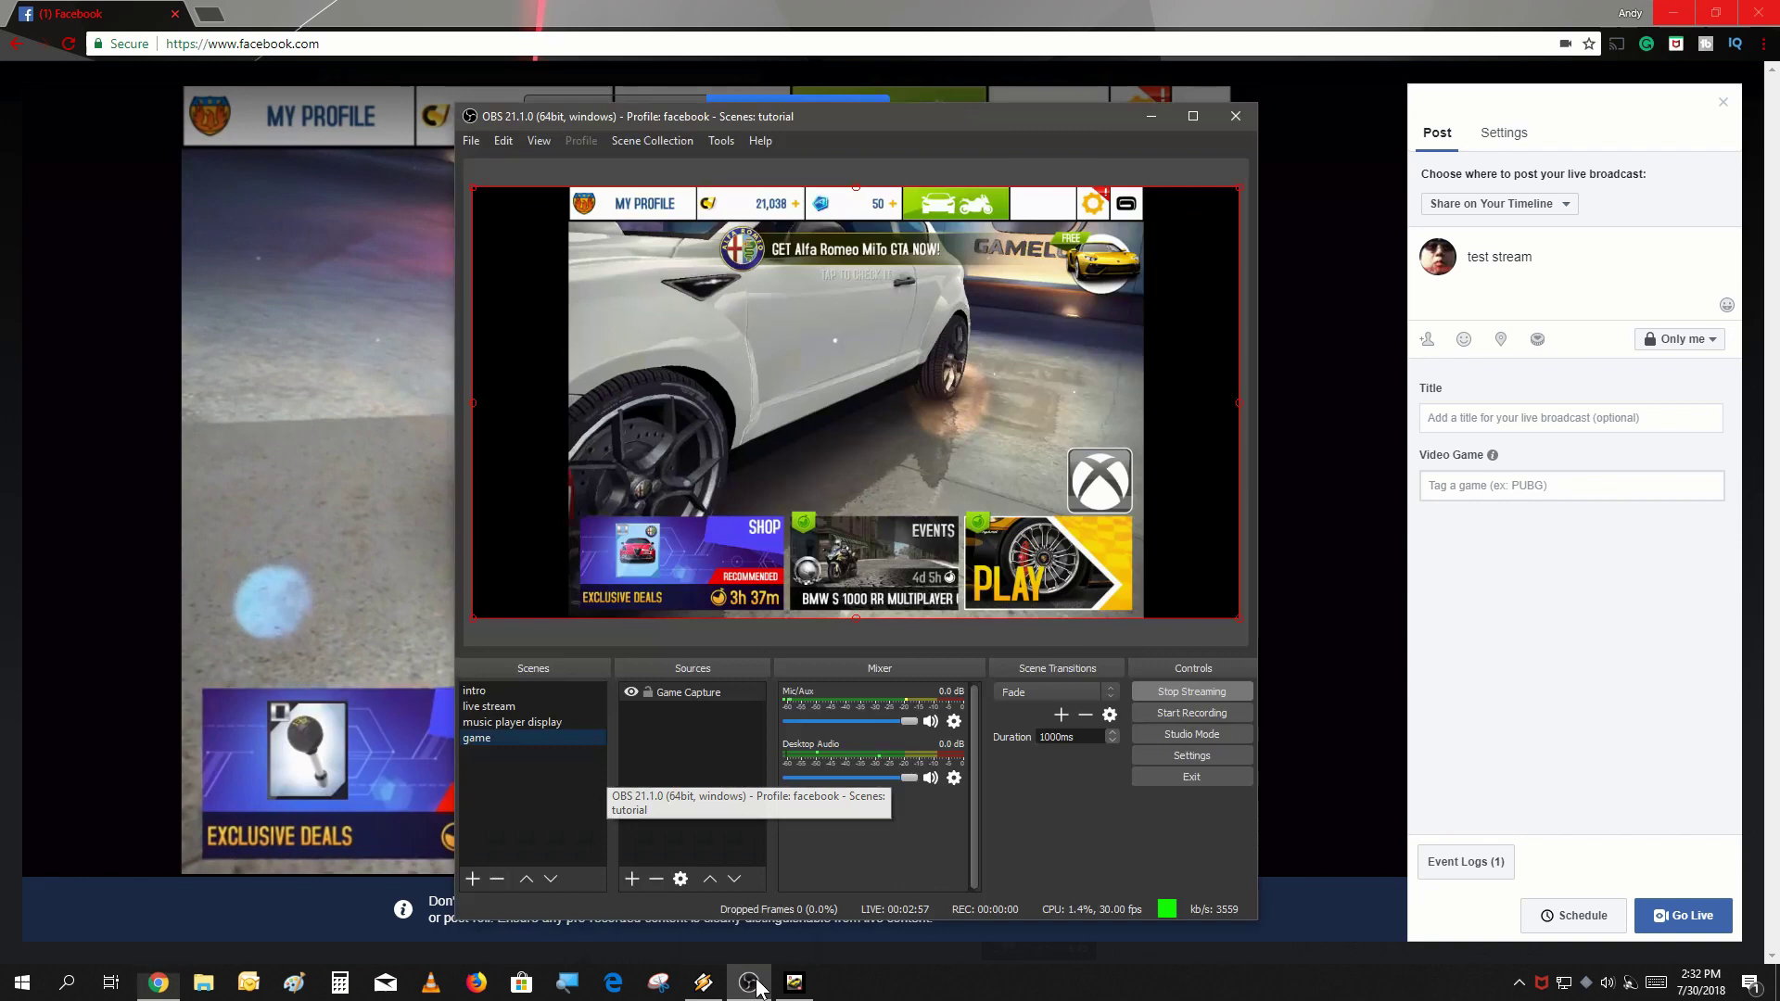
pyautogui.click(545, 691)
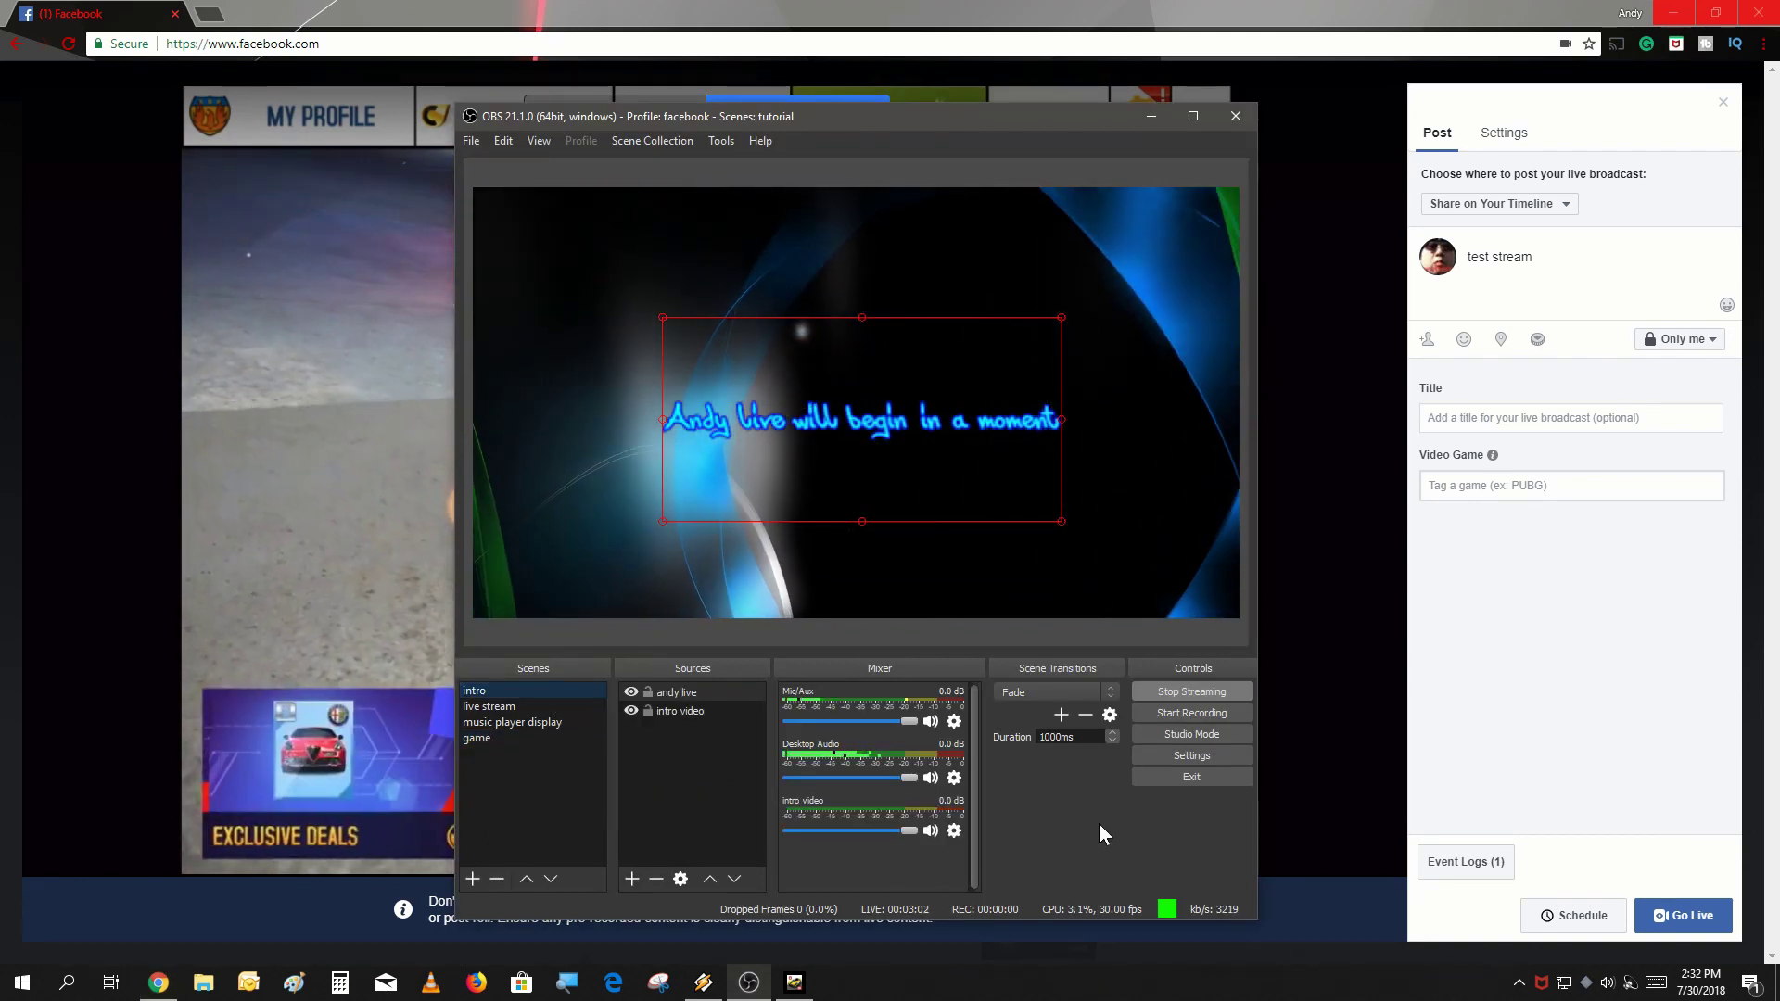
pyautogui.click(794, 985)
pyautogui.click(794, 984)
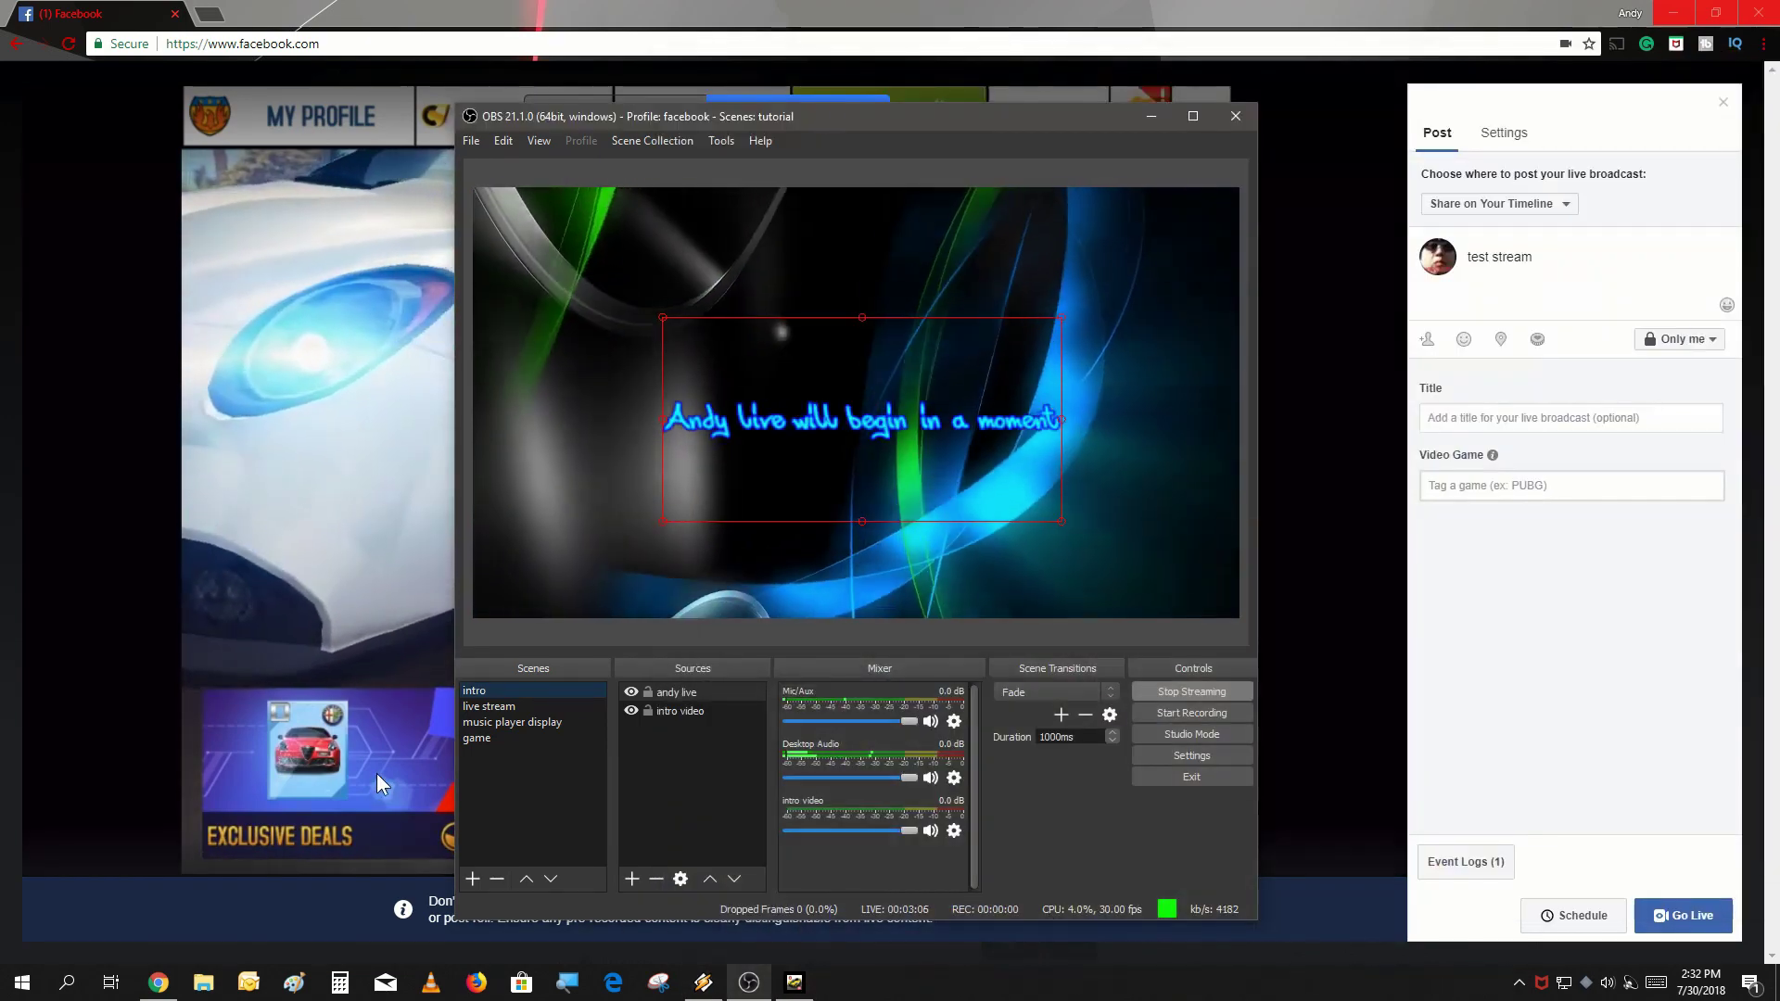
pyautogui.click(1354, 467)
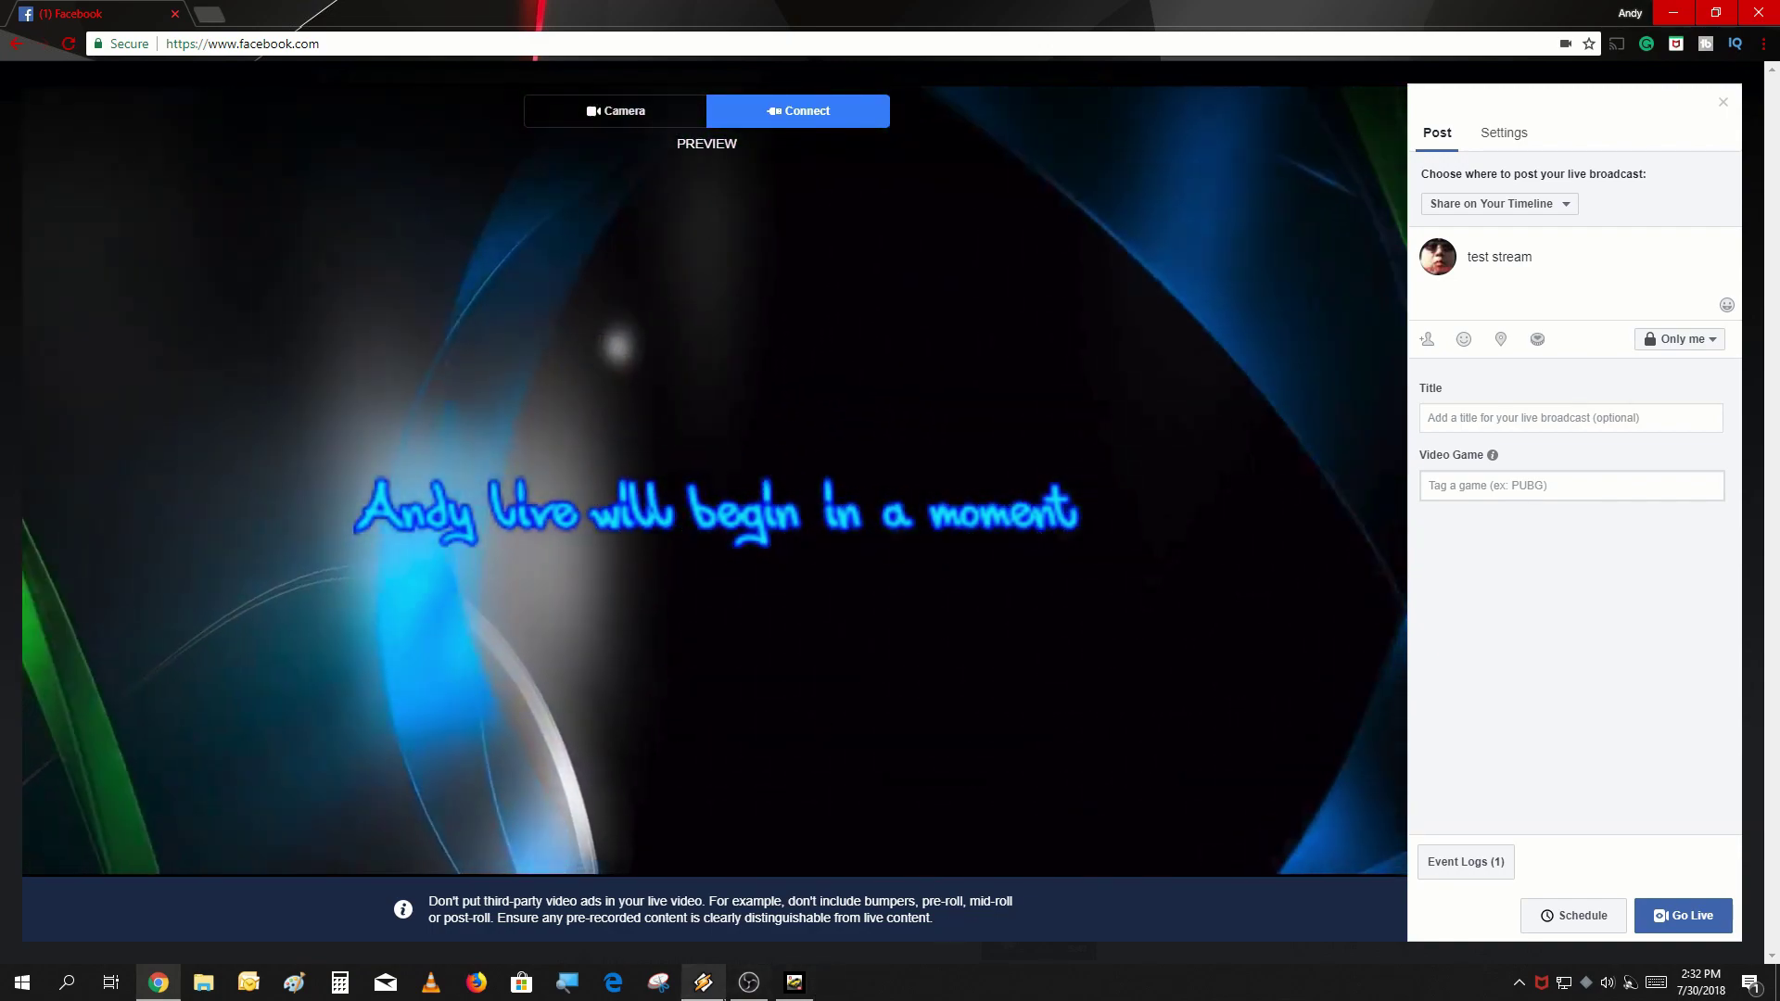
# Return to OBS and stop streaming to Facebook
pyautogui.click(748, 982)
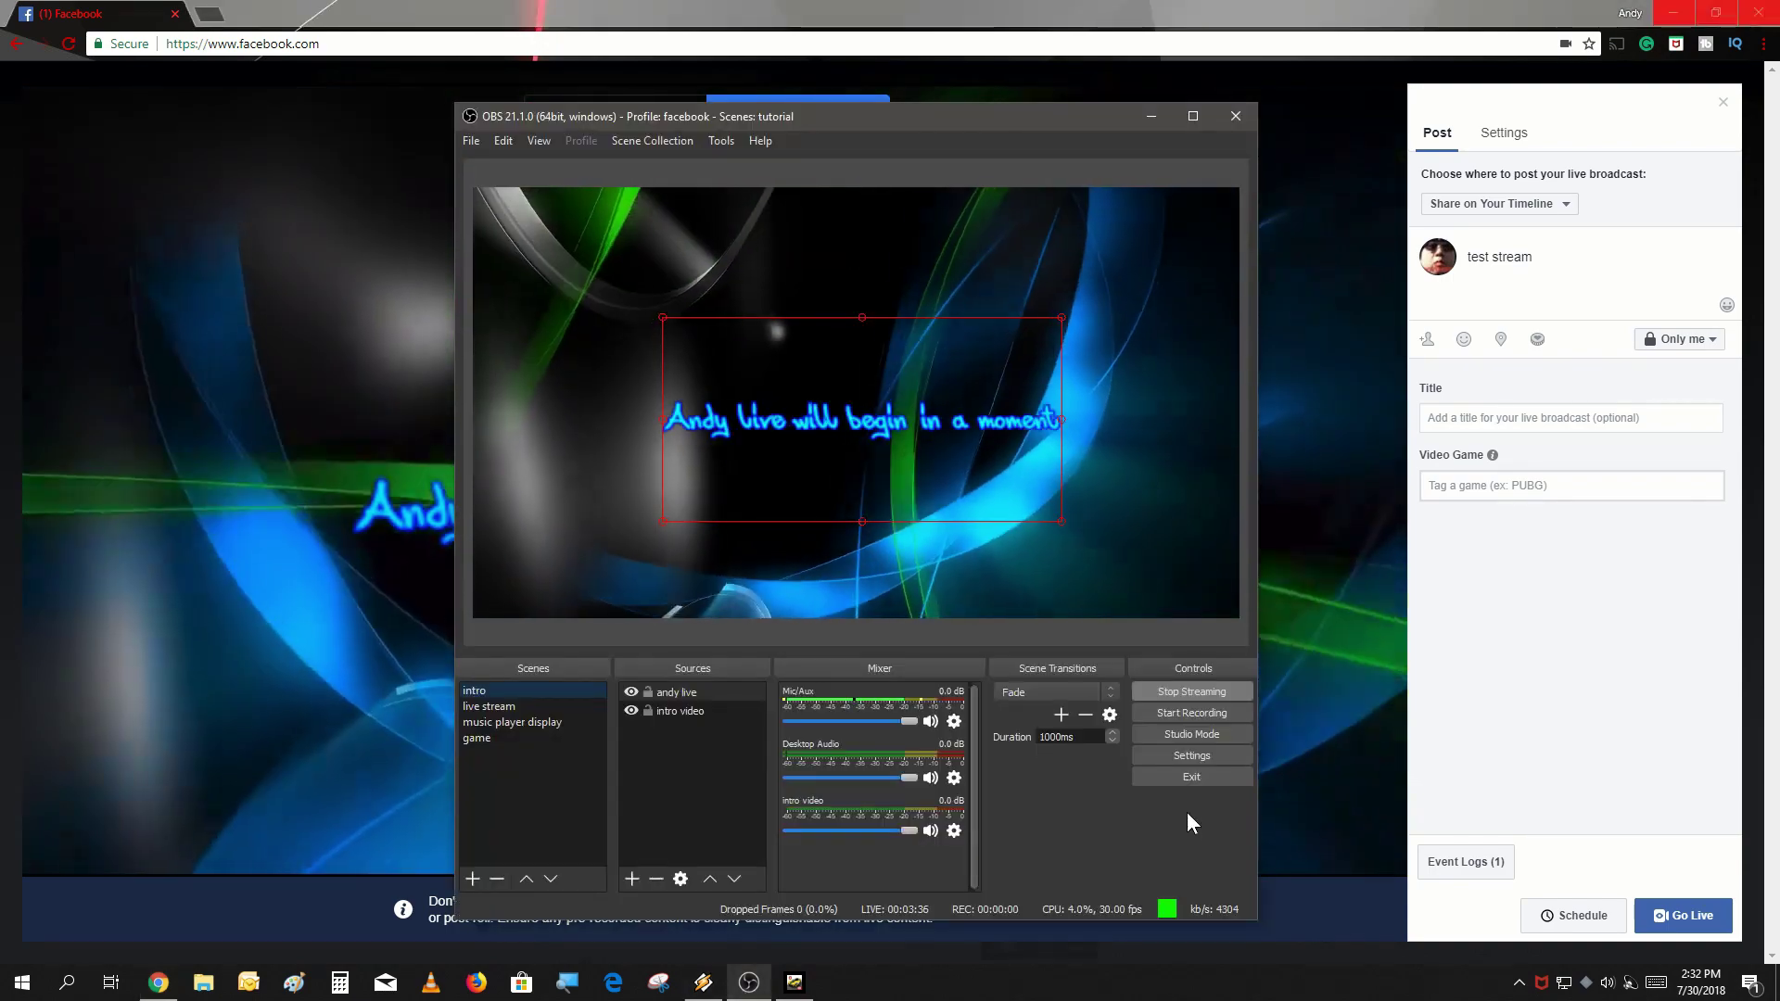
pyautogui.click(1193, 692)
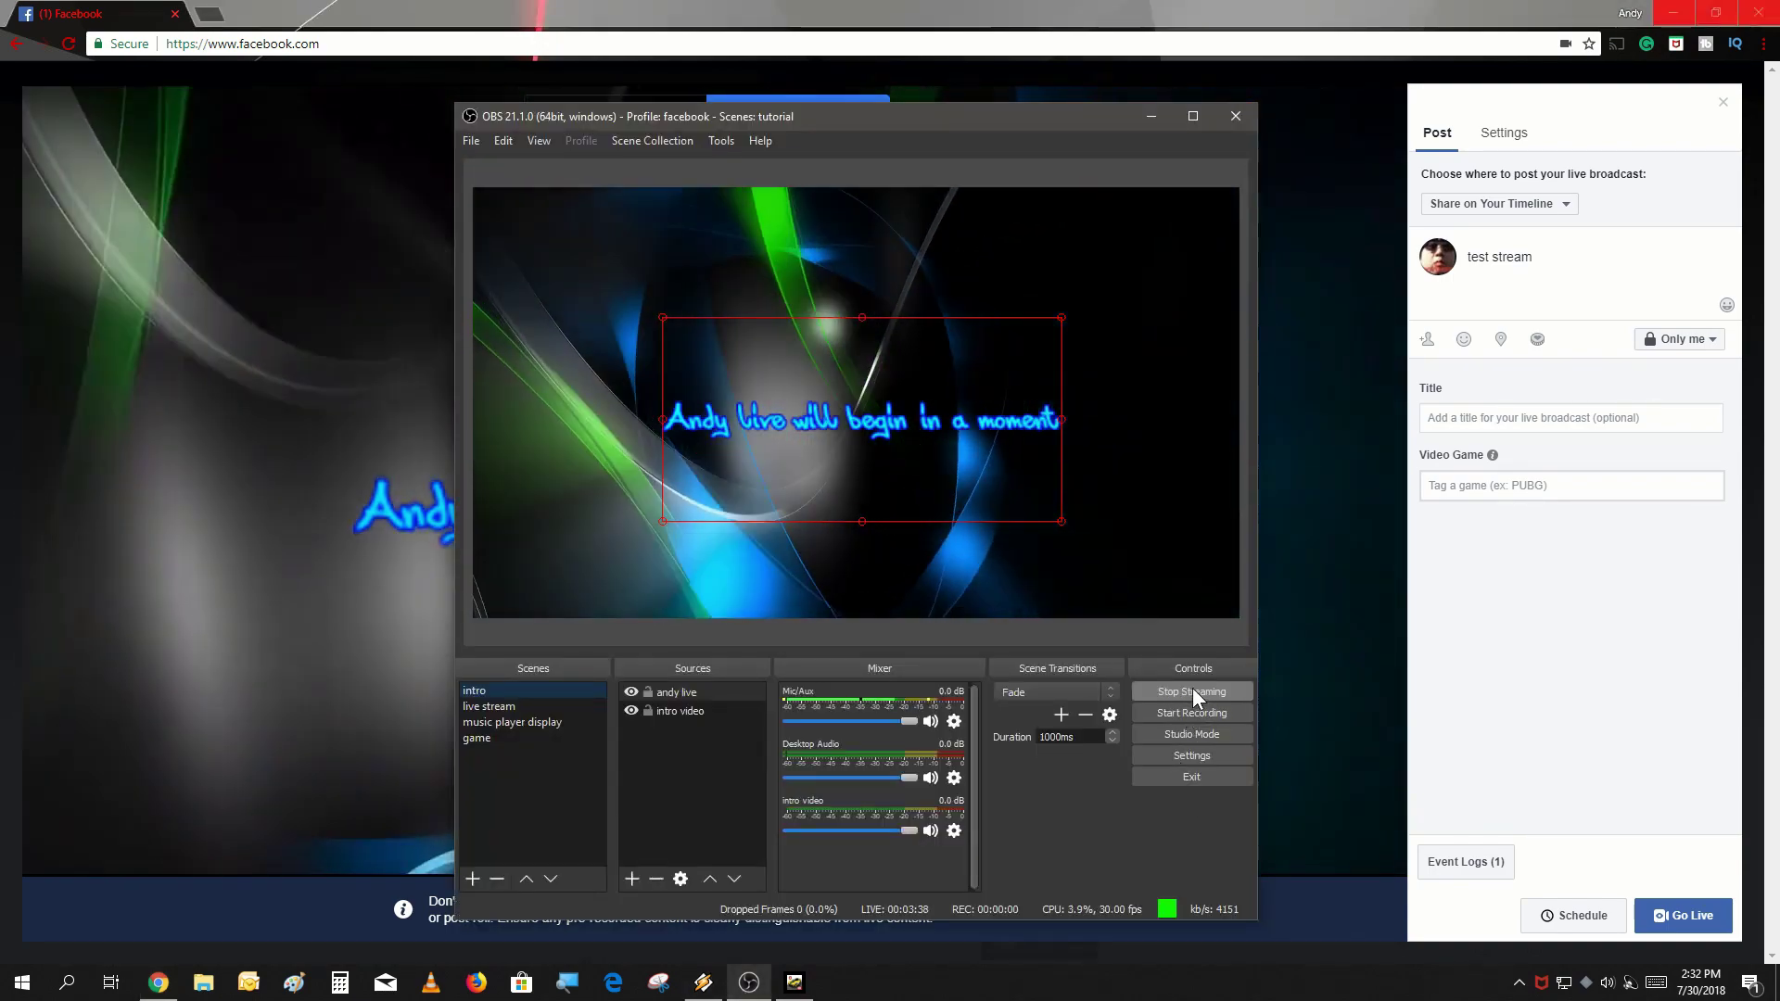